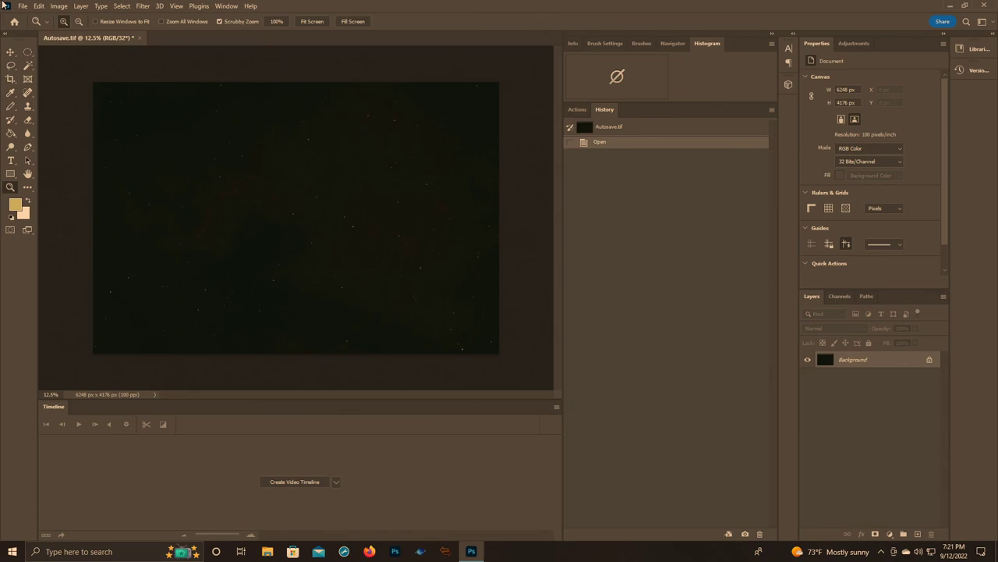
- Set the Zoom tool to magnify and start converting the image to 16 Bits/Channel
{"action": "left_click", "coordinate": [63, 20]}
{"action": "left_click", "coordinate": [59, 7]}
{"action": "mouse_move", "coordinate": [85, 18]}
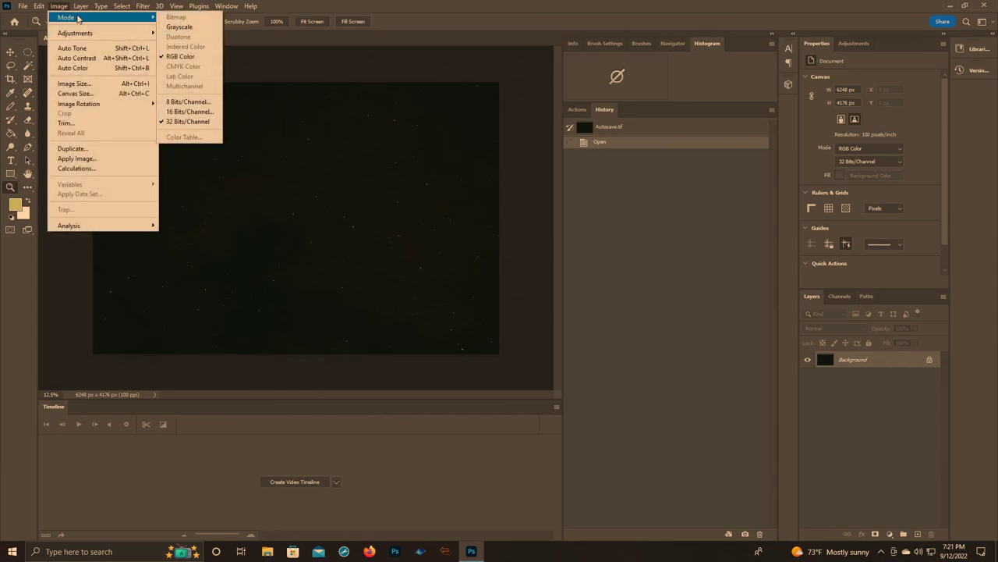
{"action": "left_click", "coordinate": [199, 113]}
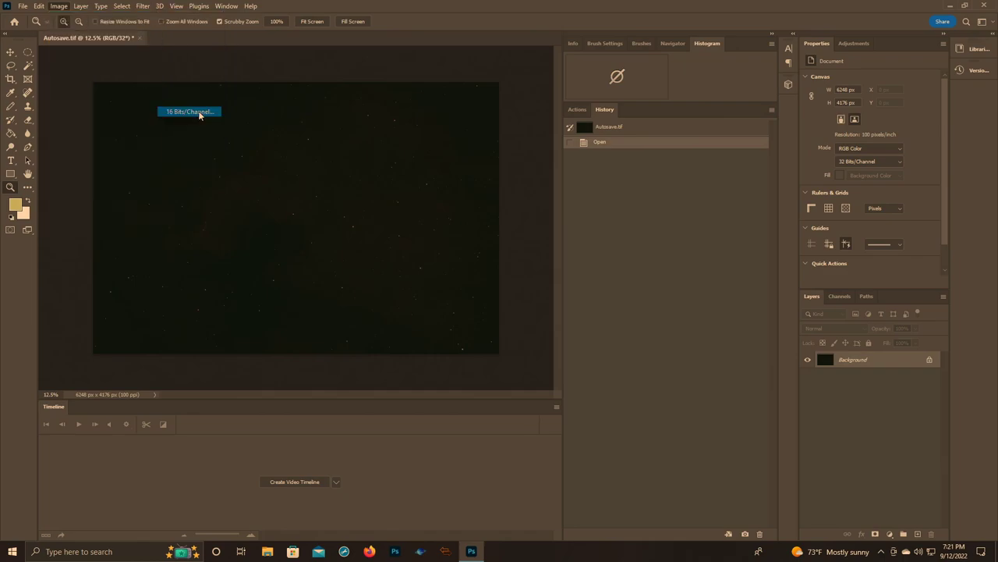
- Compare the HDR Toning methods, then convert using Exposure and Gamma at 0.00 exposure, 1.00 gamma
{"action": "left_click", "coordinate": [660, 217]}
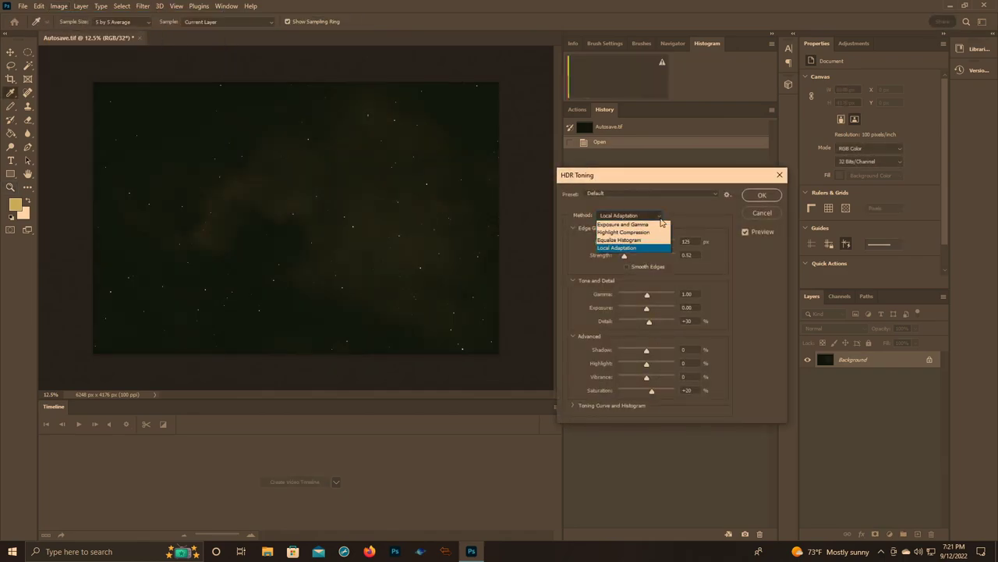
{"action": "left_click", "coordinate": [626, 243]}
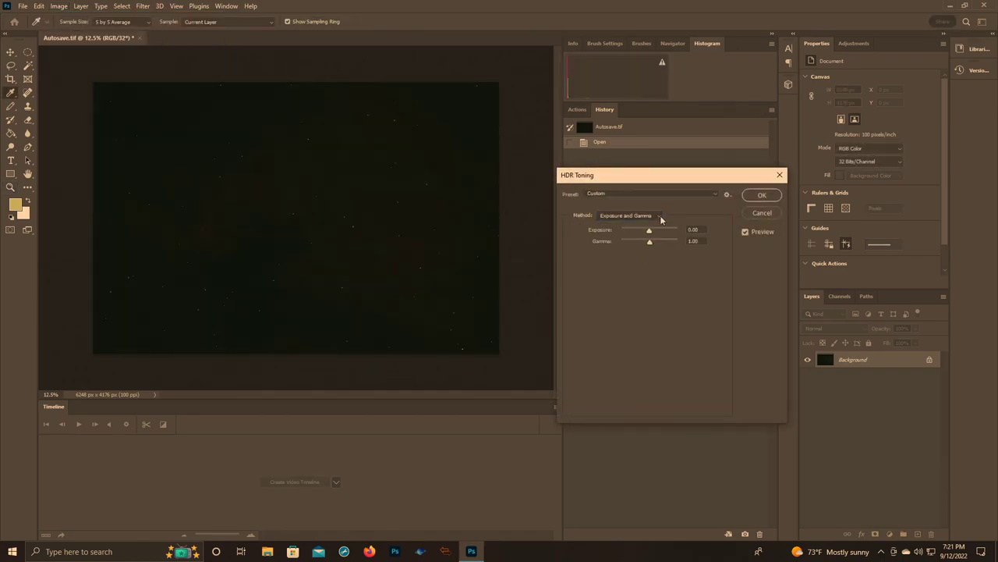
{"action": "left_click", "coordinate": [631, 215]}
{"action": "left_click", "coordinate": [633, 226]}
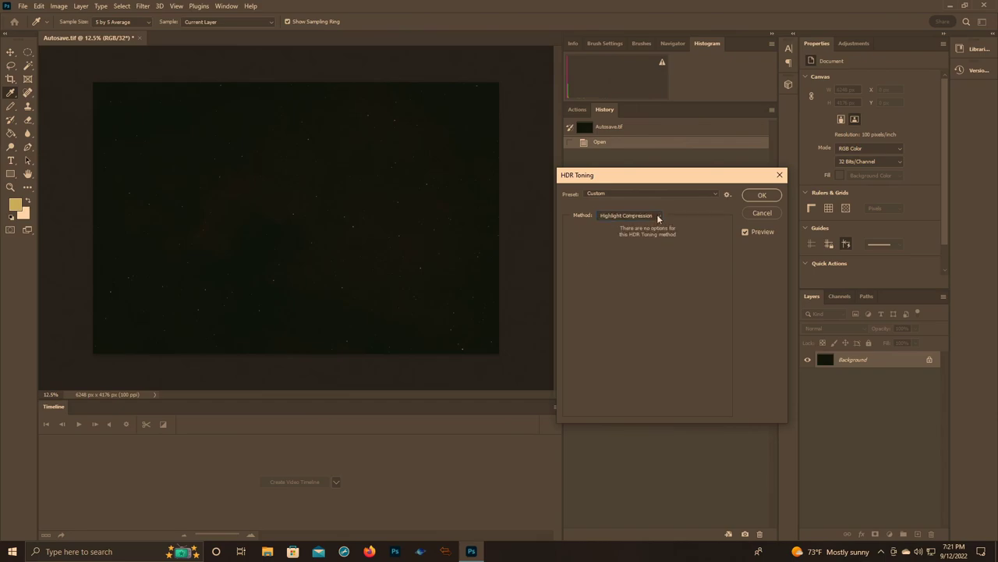
{"action": "left_click", "coordinate": [658, 218]}
{"action": "left_click", "coordinate": [645, 237]}
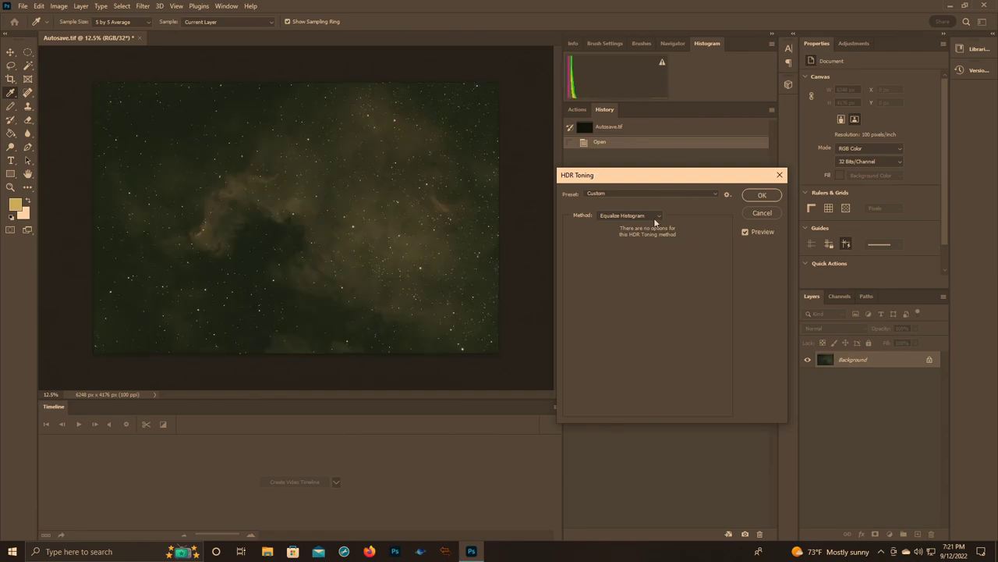
{"action": "left_click", "coordinate": [655, 219]}
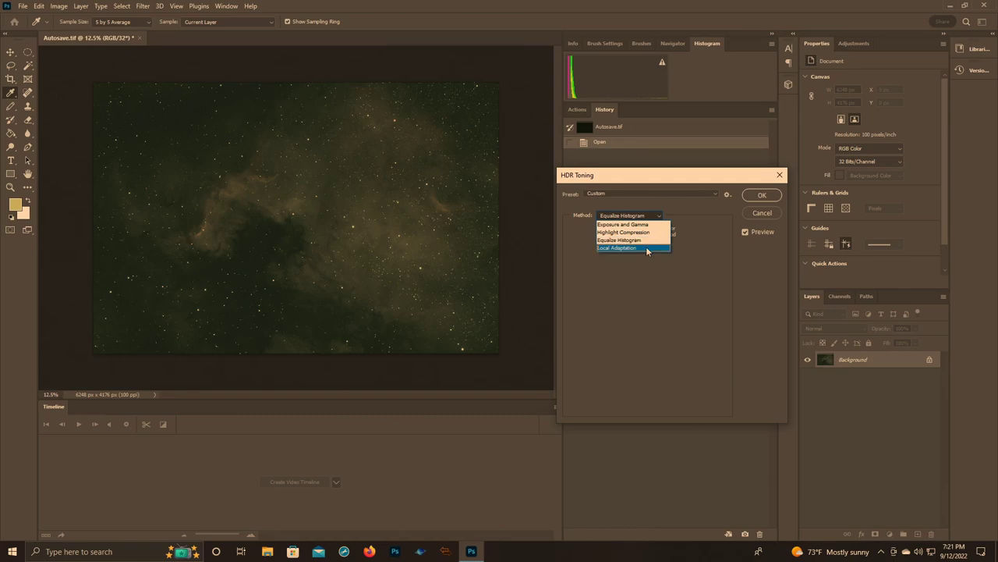
{"action": "left_click", "coordinate": [646, 247]}
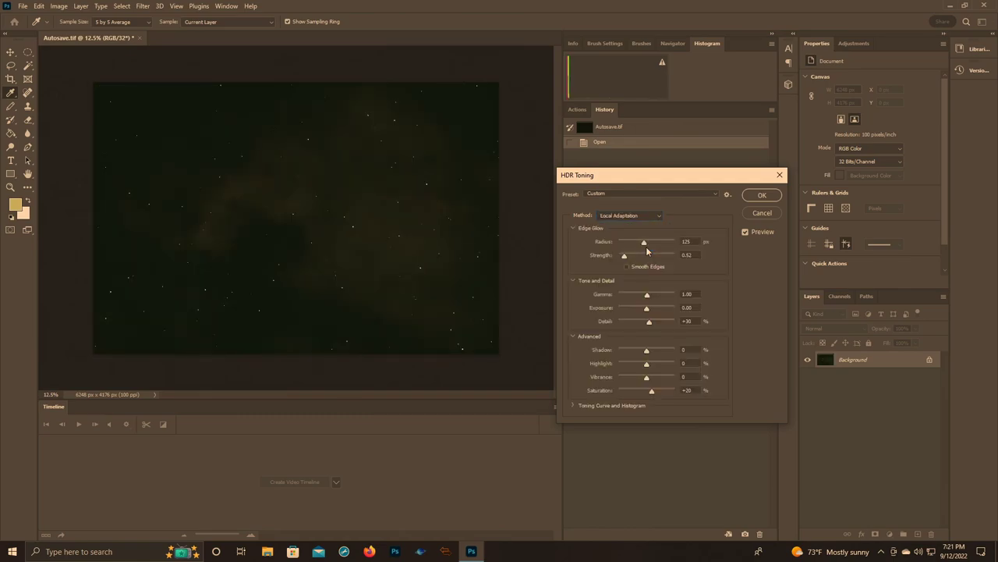
{"action": "left_click", "coordinate": [647, 217]}
{"action": "left_click", "coordinate": [647, 229]}
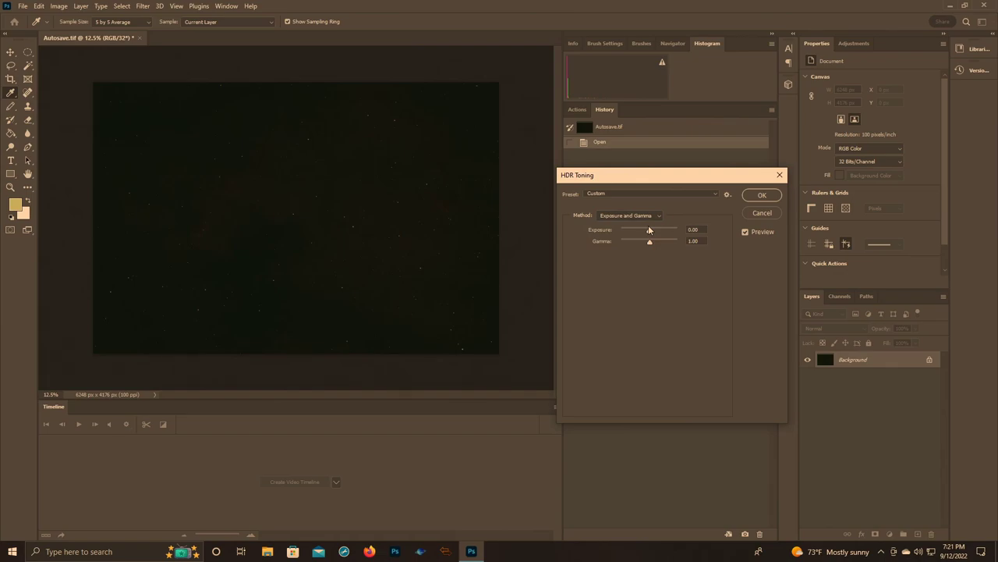
{"action": "left_click", "coordinate": [765, 196]}
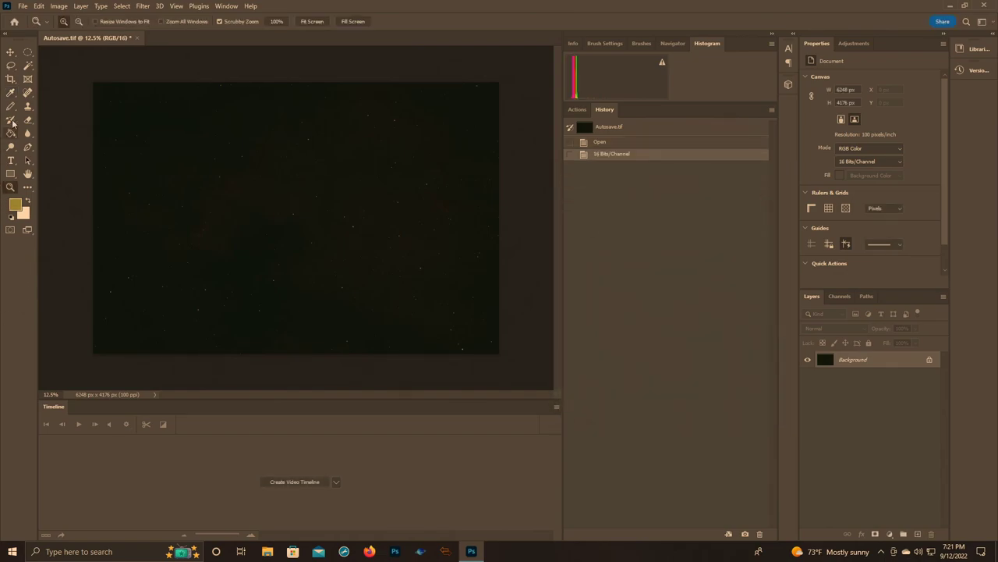
- Crop a sliver from the left, right, top and bottom edges, leaving a 6120 × 4048 px canvas
{"action": "left_click", "coordinate": [11, 79]}
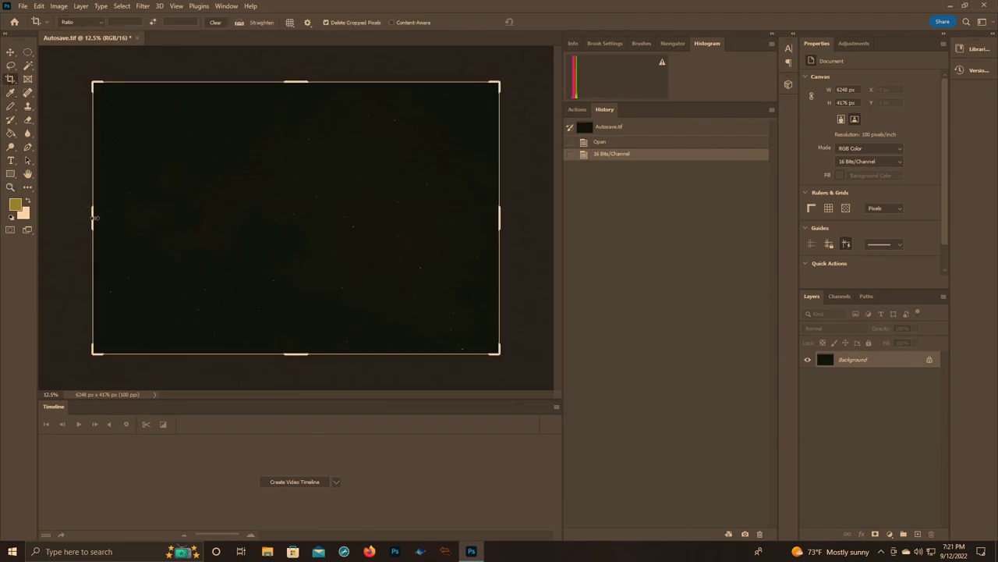
{"action": "left_click_drag", "start_coordinate": [92, 210], "coordinate": [94, 216]}
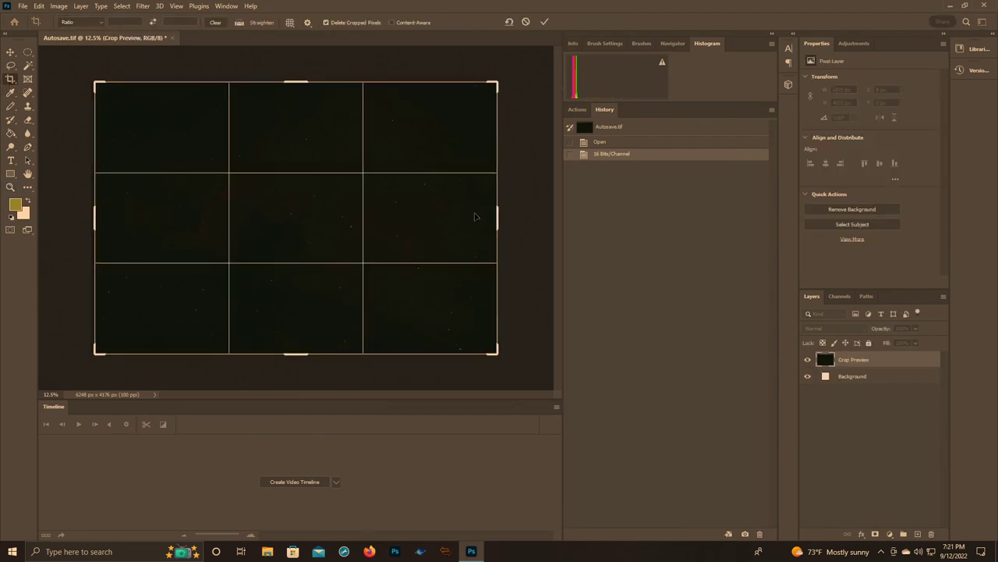
{"action": "left_click_drag", "start_coordinate": [495, 217], "coordinate": [492, 218]}
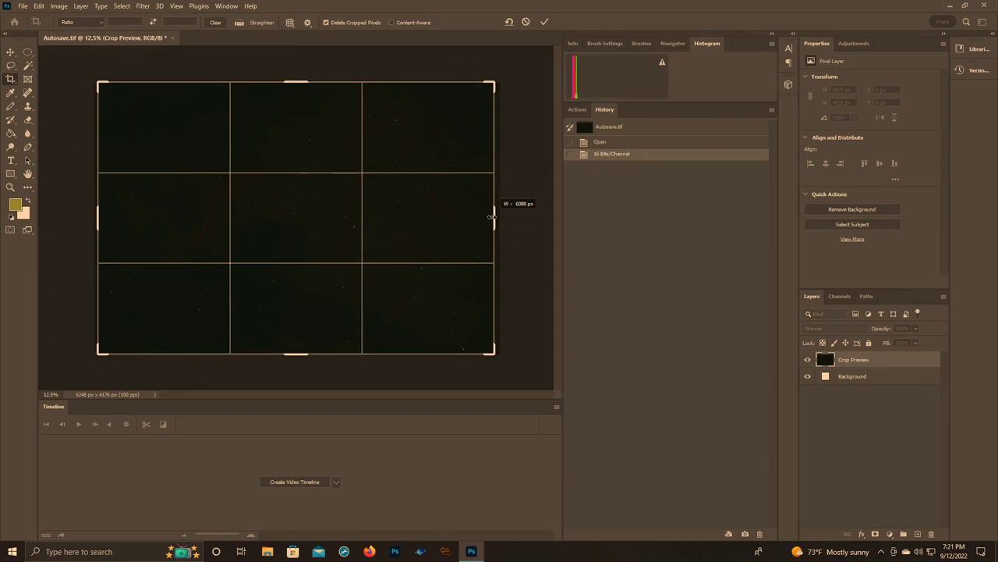
{"action": "left_click_drag", "start_coordinate": [491, 217], "coordinate": [496, 217]}
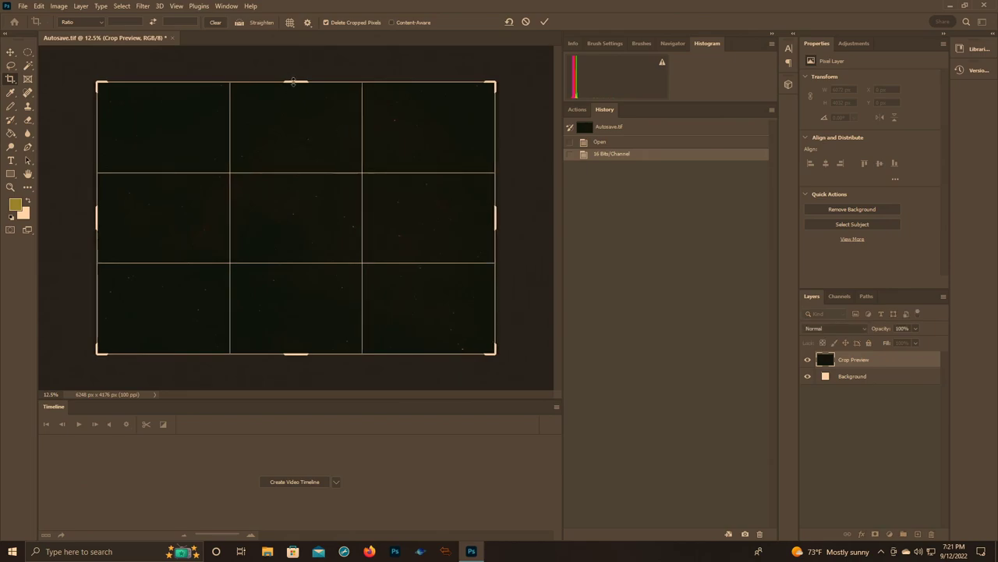
{"action": "left_click_drag", "start_coordinate": [293, 82], "coordinate": [295, 83]}
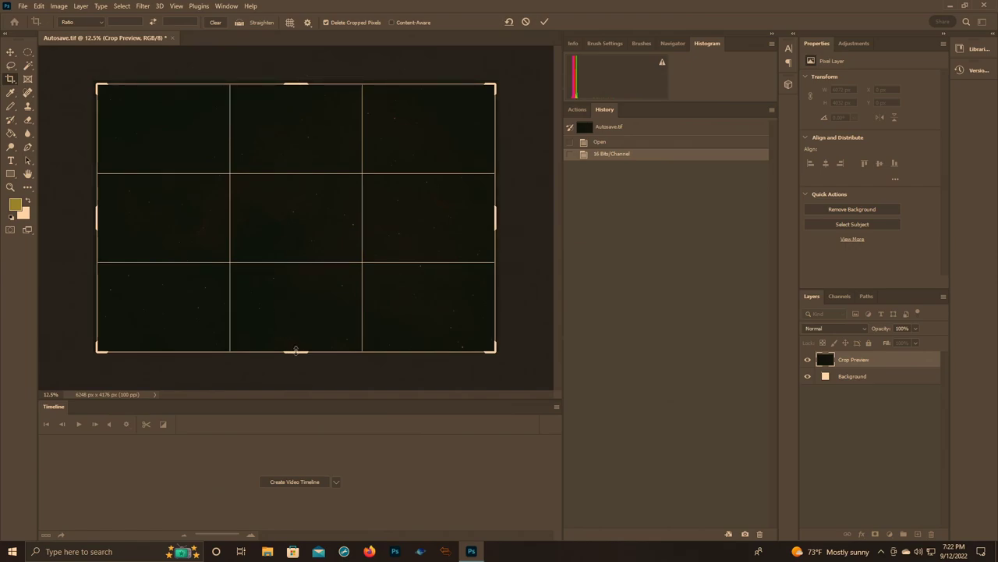
{"action": "left_click_drag", "start_coordinate": [296, 350], "coordinate": [296, 348]}
{"action": "key", "text": "Return"}
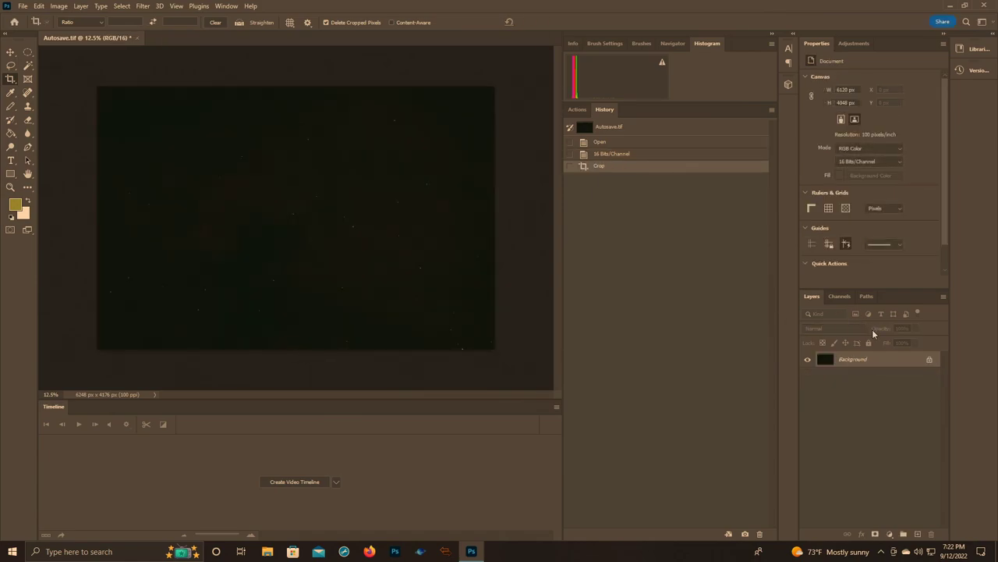
- Duplicate the Background layer as a new layer named '1'
{"action": "right_click", "coordinate": [858, 361]}
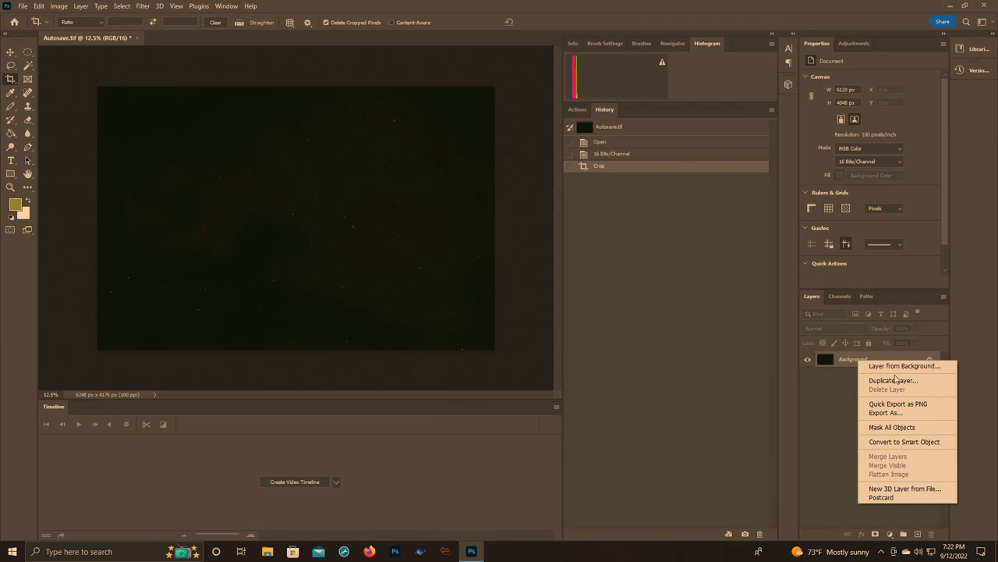
{"action": "left_click", "coordinate": [894, 380]}
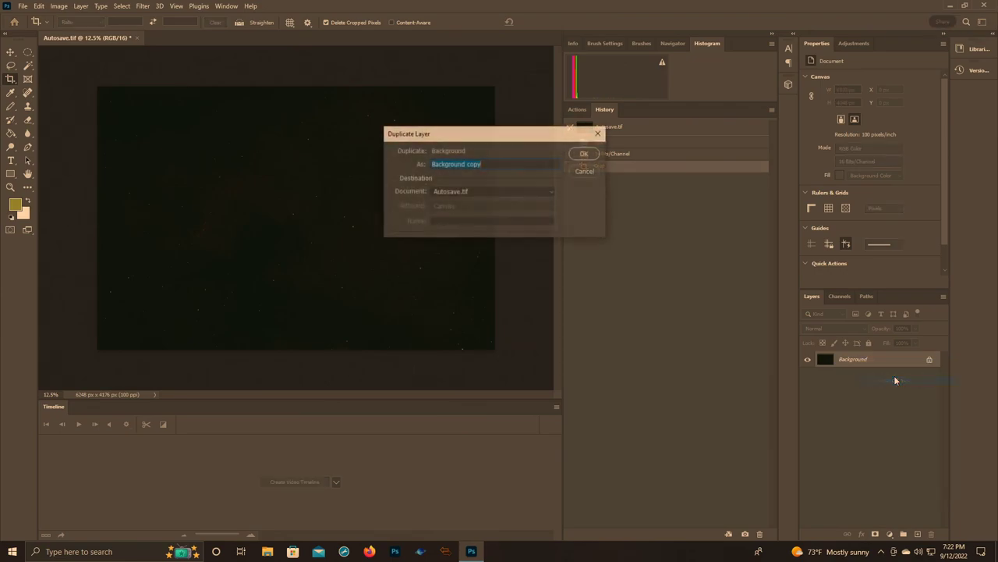
{"action": "type", "text": "1"}
{"action": "key", "text": "Return"}
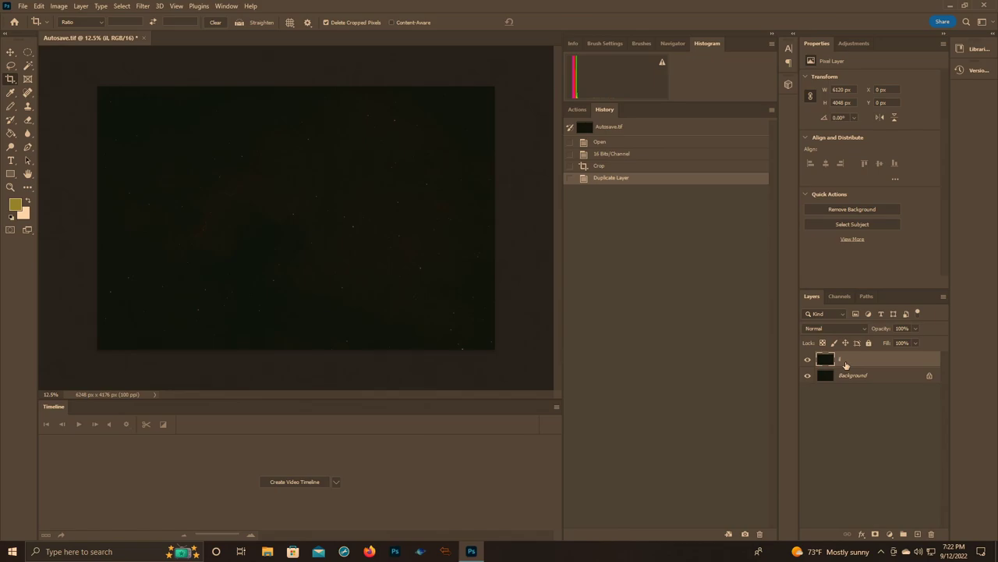
- Apply Levels to layer 1 with the input black point raised to 8
{"action": "left_click", "coordinate": [59, 6]}
{"action": "mouse_move", "coordinate": [102, 32]}
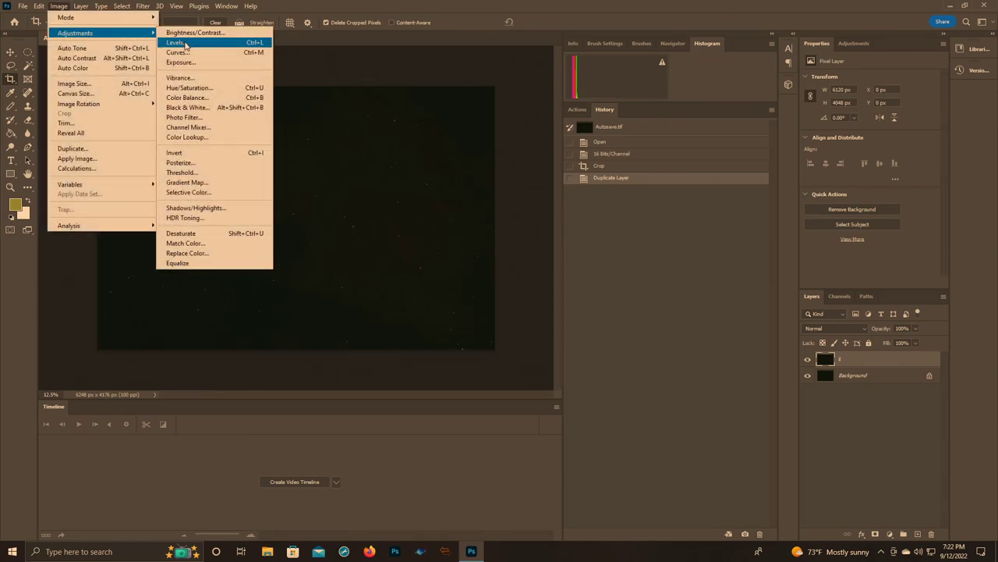
{"action": "left_click", "coordinate": [187, 43]}
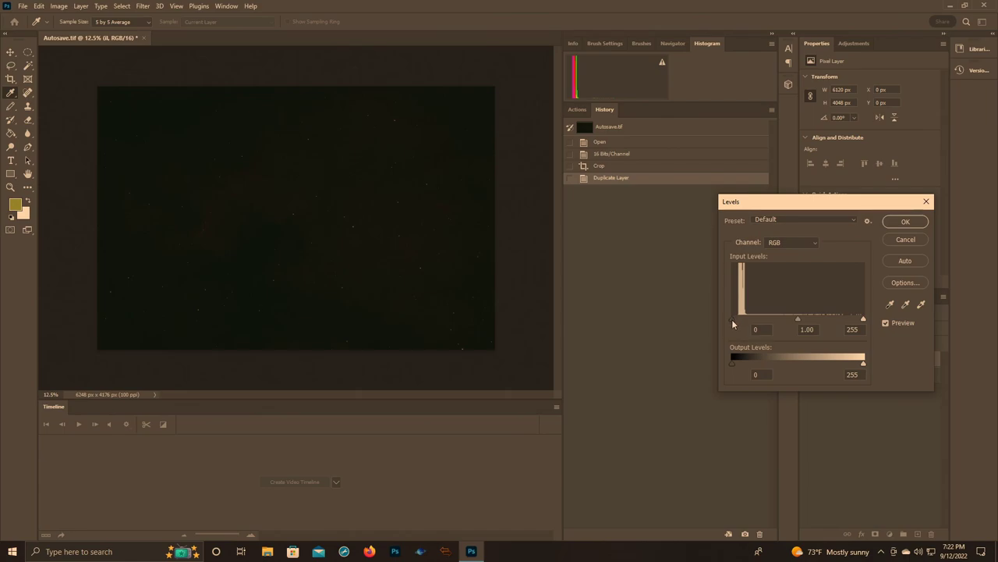
{"action": "left_click_drag", "start_coordinate": [734, 323], "coordinate": [737, 326]}
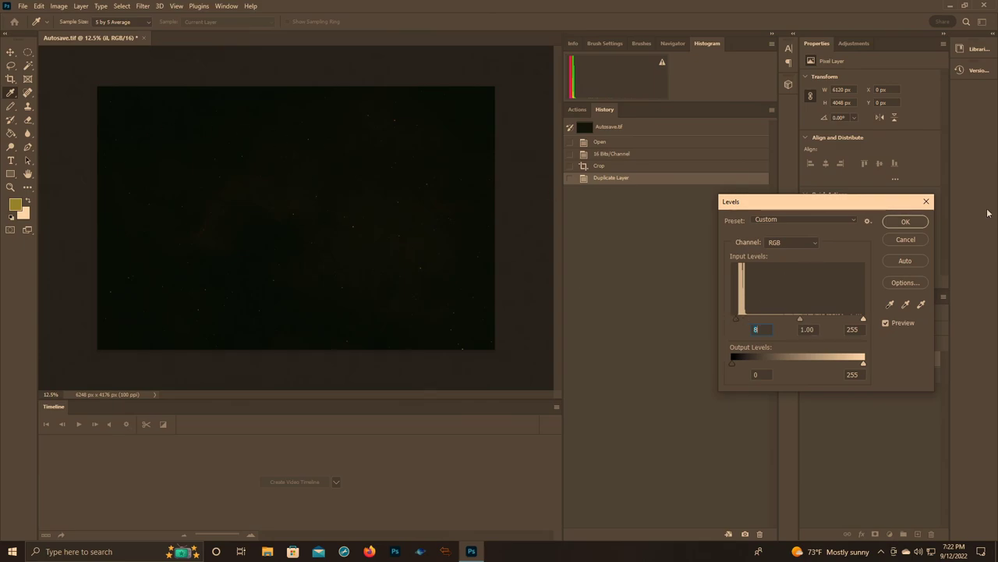
{"action": "left_click", "coordinate": [906, 222]}
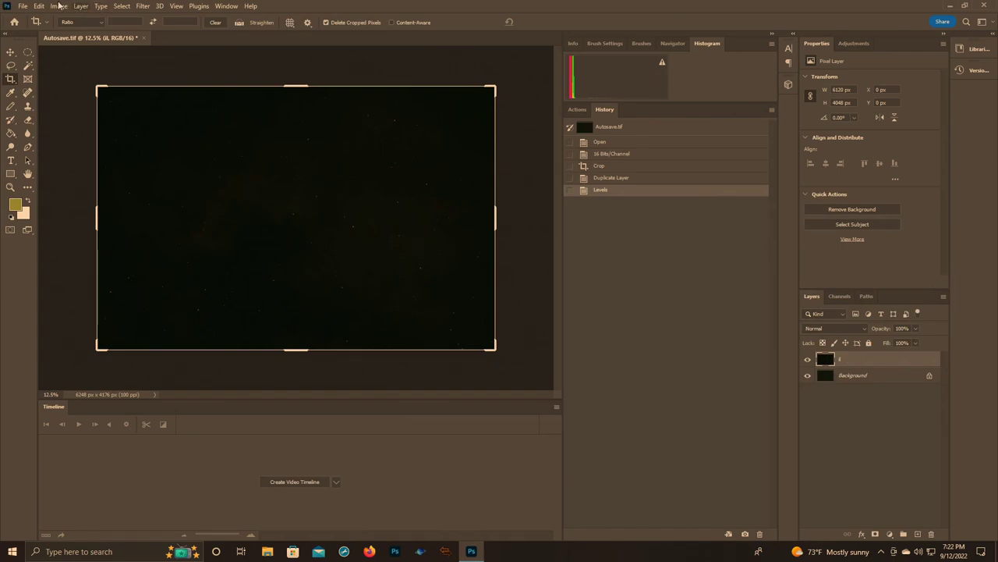
- Add a Threshold 1 adjustment layer and lower its level to 13
{"action": "left_click", "coordinate": [80, 5]}
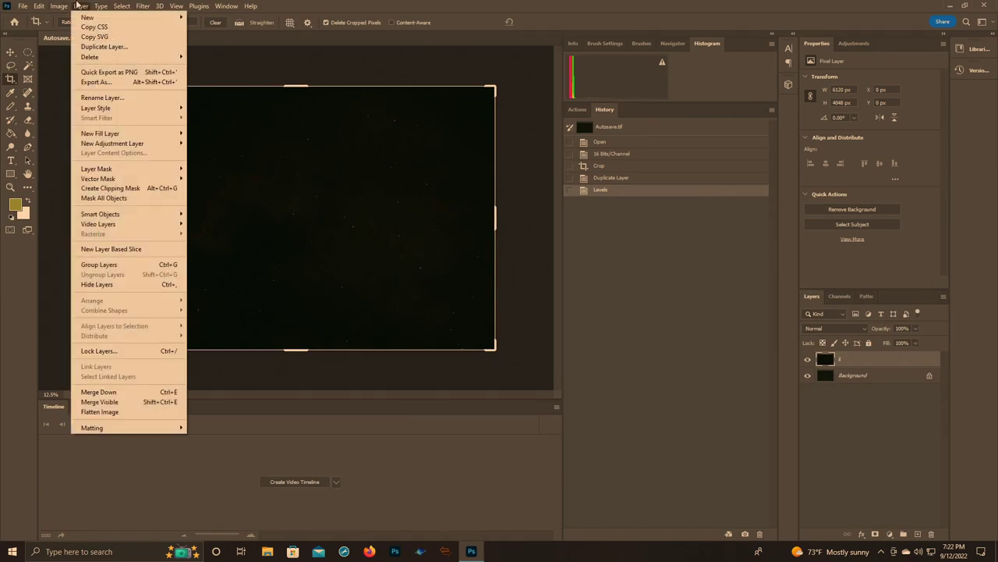
{"action": "mouse_move", "coordinate": [139, 143]}
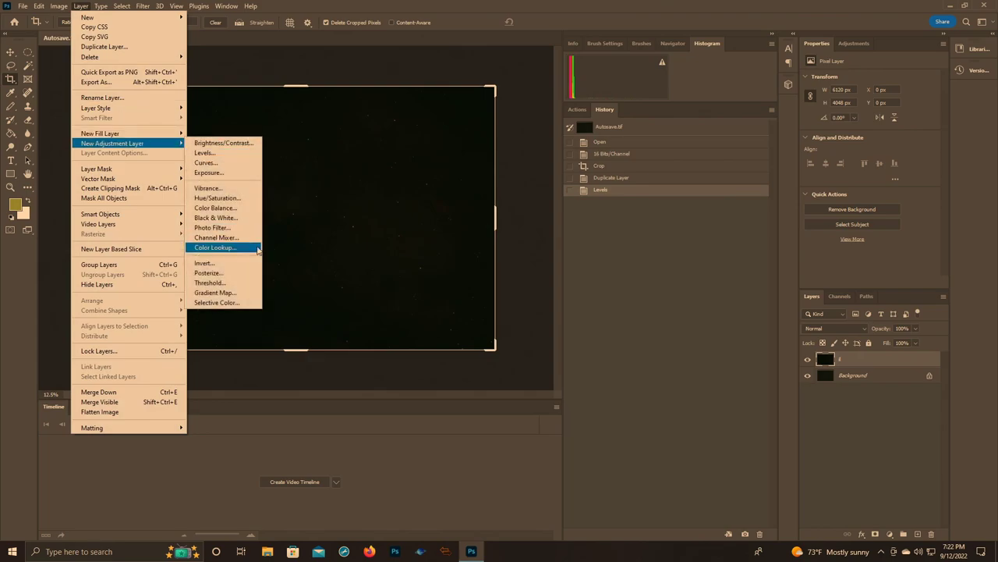
{"action": "left_click", "coordinate": [221, 282]}
{"action": "left_click", "coordinate": [582, 163]}
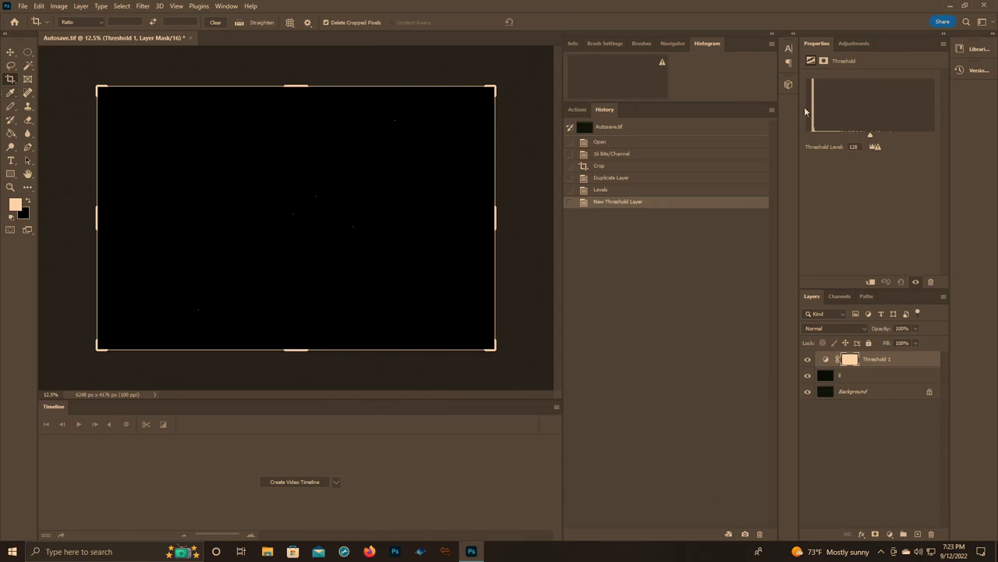
{"action": "left_click_drag", "start_coordinate": [871, 137], "coordinate": [813, 137]}
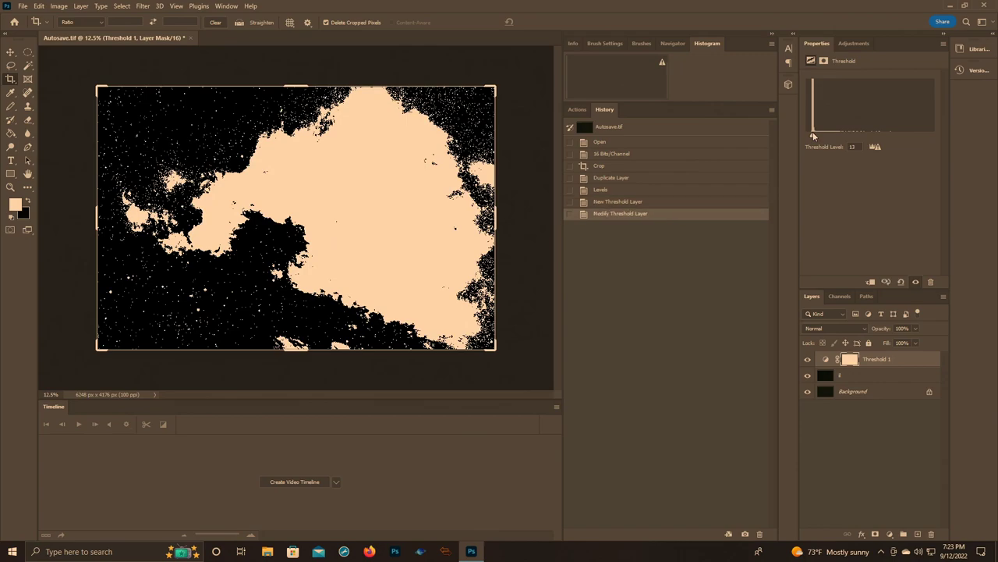
- Zoom to 300% on the upper-left star field and place colour sampler #1 on dark sky
{"action": "left_click", "coordinate": [12, 93]}
{"action": "right_click", "coordinate": [12, 93]}
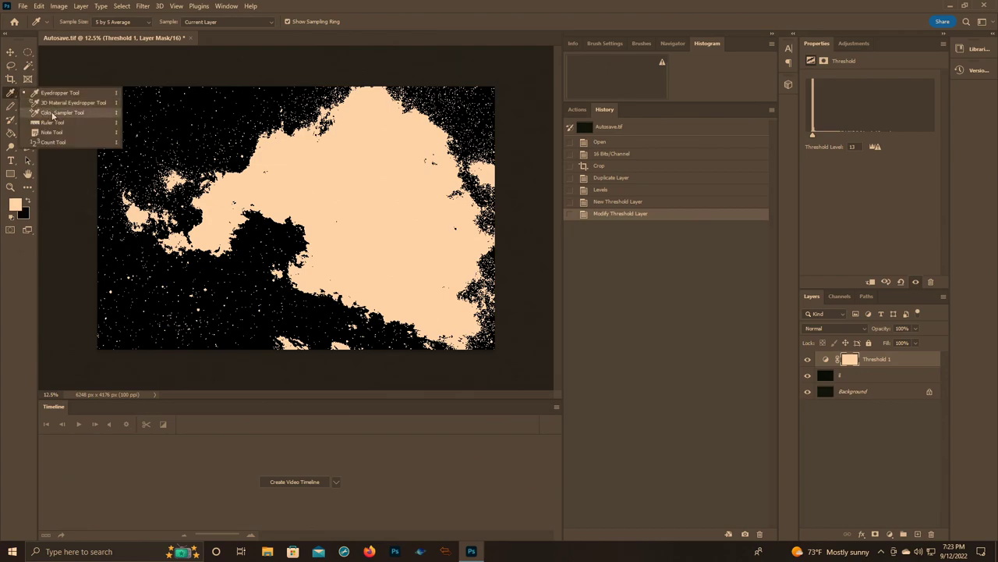
{"action": "left_click", "coordinate": [53, 115]}
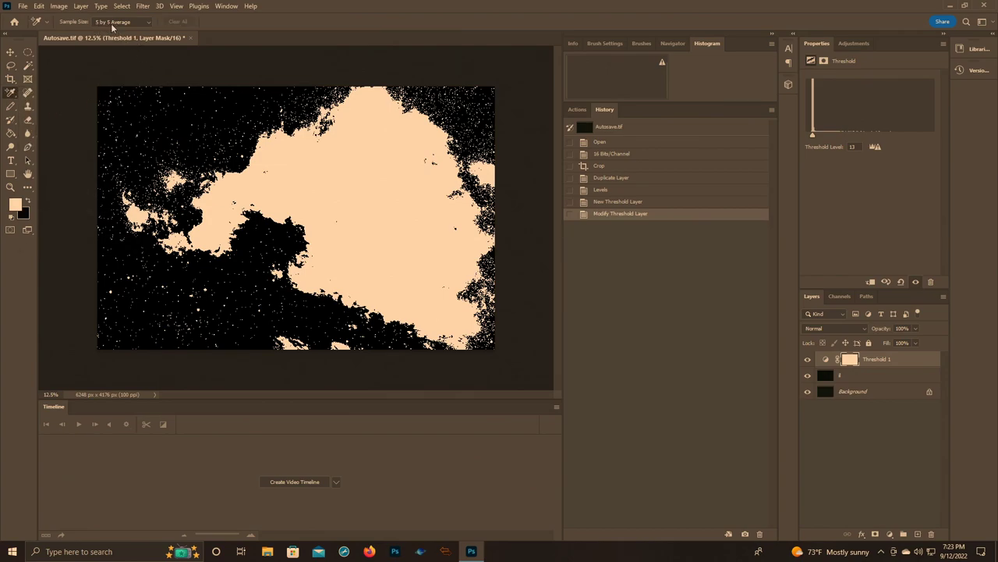
{"action": "left_click", "coordinate": [11, 188]}
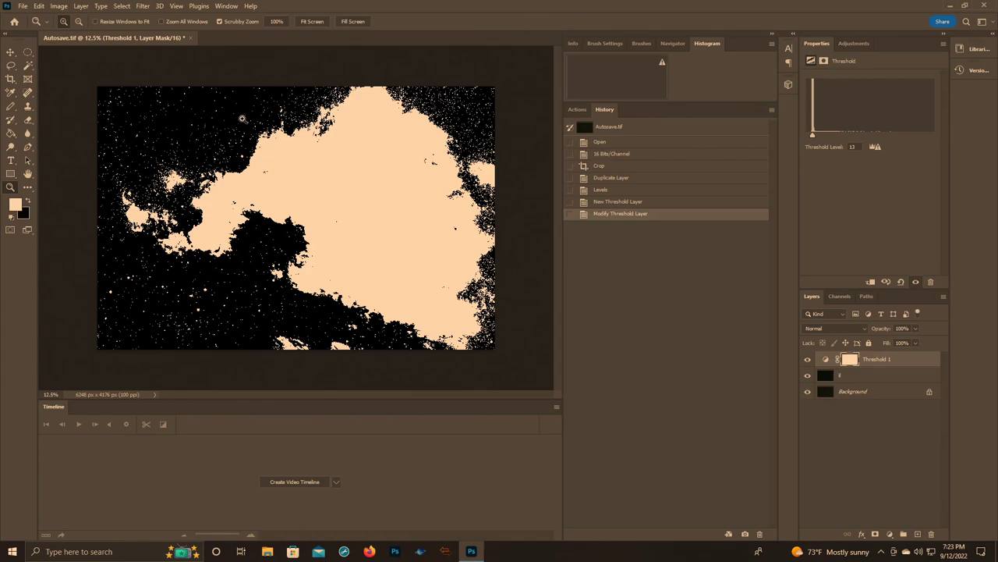
{"action": "left_click", "coordinate": [238, 96]}
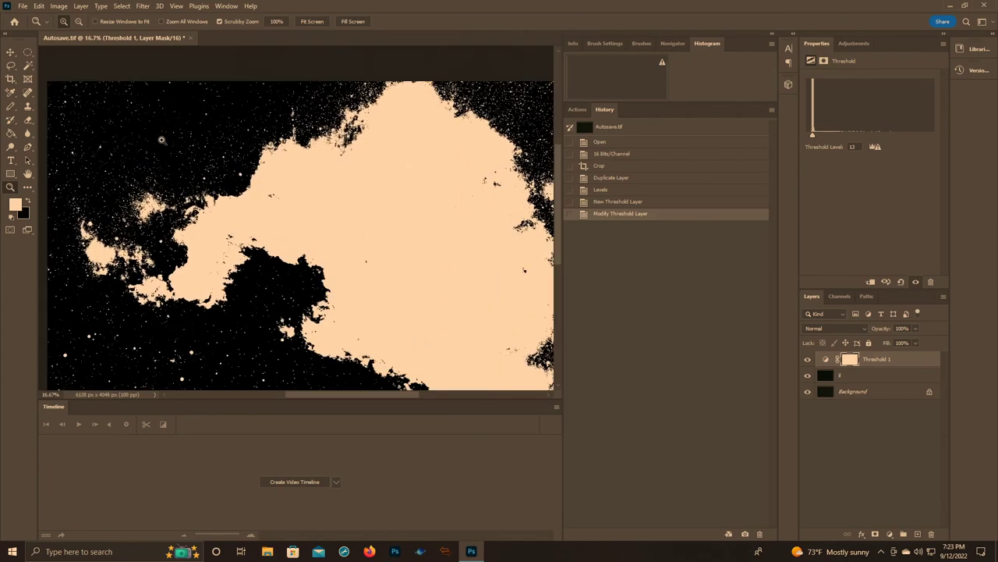
{"action": "left_click", "coordinate": [162, 140]}
{"action": "left_click", "coordinate": [164, 141]}
{"action": "left_click_drag", "start_coordinate": [163, 141], "coordinate": [164, 141]}
{"action": "left_click", "coordinate": [10, 92]}
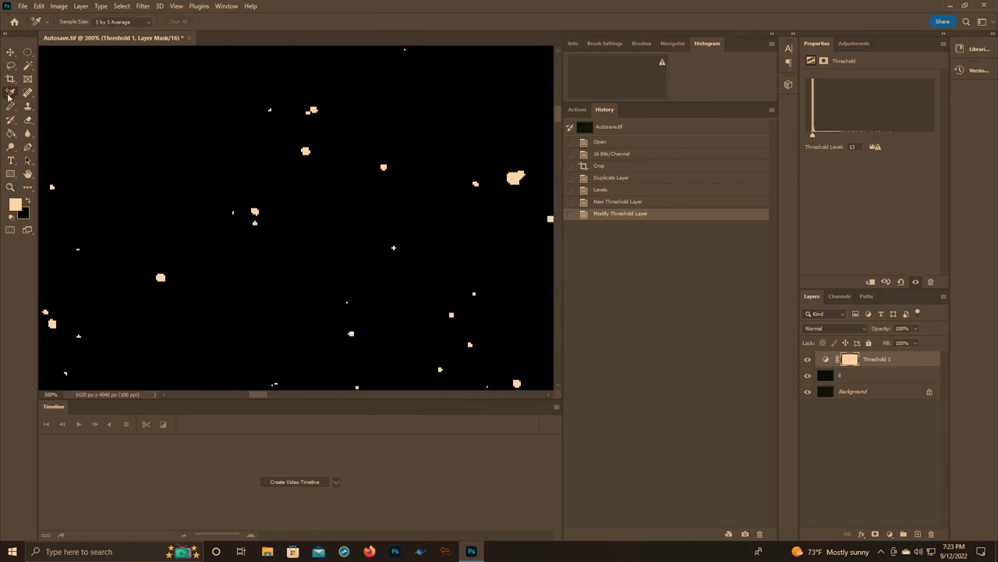
{"action": "left_click", "coordinate": [150, 86]}
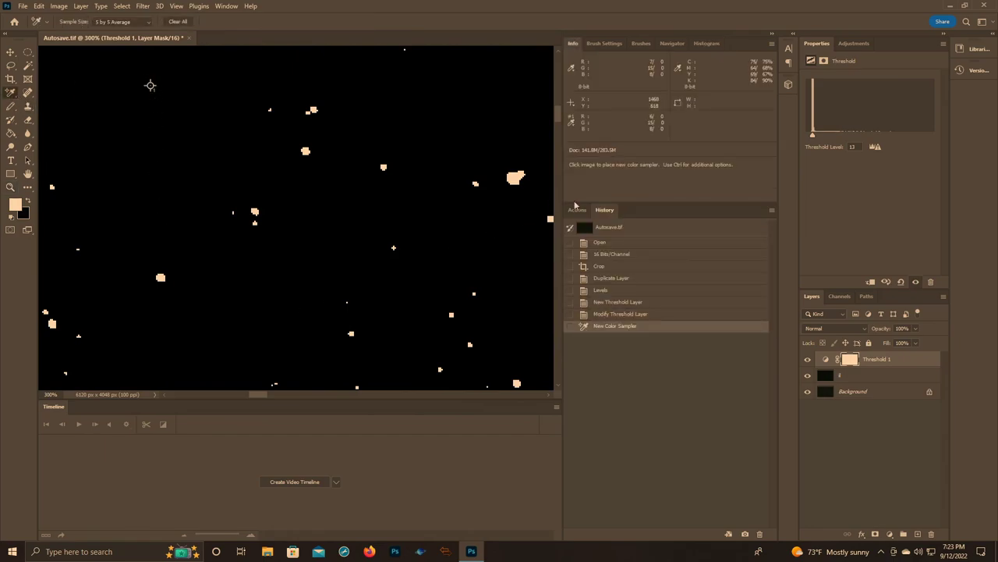
- Fit the image, zoom to 200% on a dark region and place sampler #2
{"action": "left_click", "coordinate": [11, 187]}
{"action": "right_click", "coordinate": [62, 213]}
{"action": "left_click", "coordinate": [77, 212]}
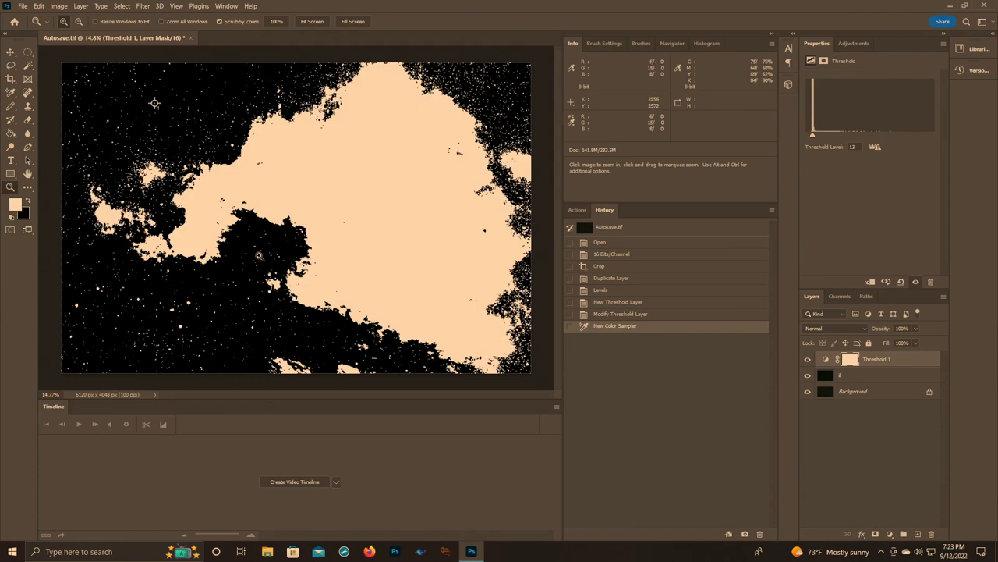
{"action": "left_click_drag", "start_coordinate": [280, 248], "coordinate": [65, 132]}
{"action": "key", "text": "i"}
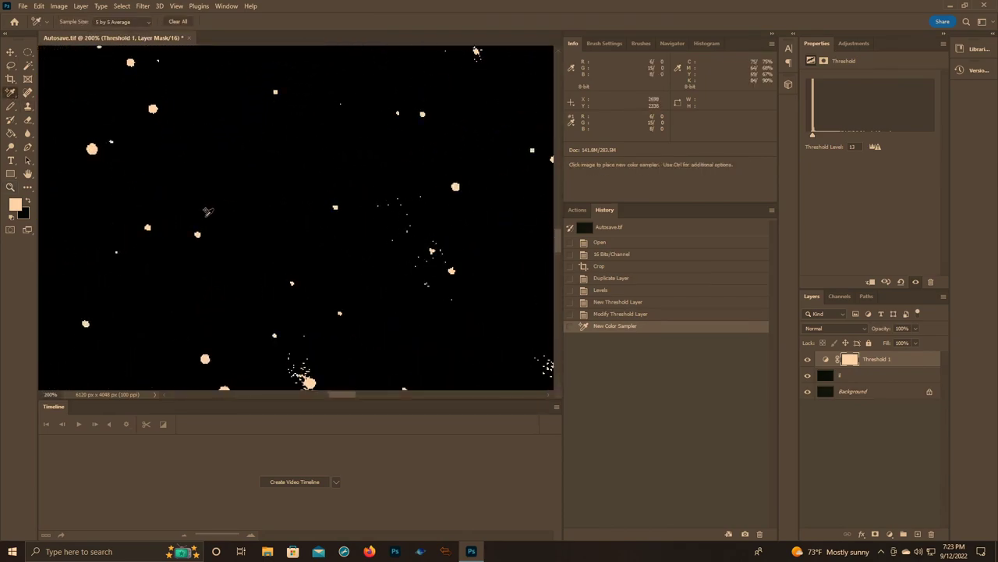
{"action": "left_click", "coordinate": [248, 217]}
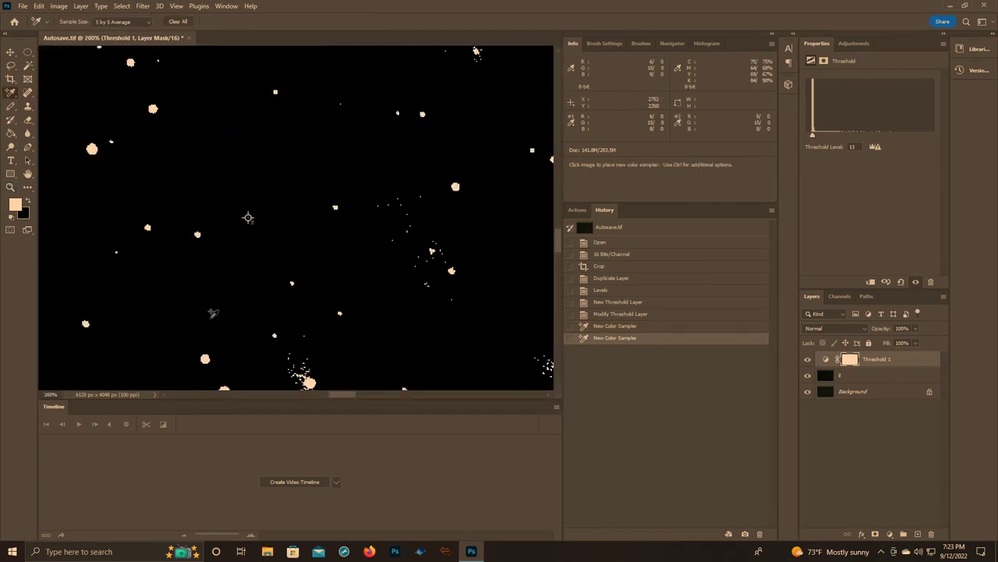
- Fit the image, zoom to 66.7% on the lower-left dark area and place sampler #3
{"action": "left_click", "coordinate": [10, 187]}
{"action": "right_click", "coordinate": [82, 223]}
{"action": "left_click", "coordinate": [110, 230]}
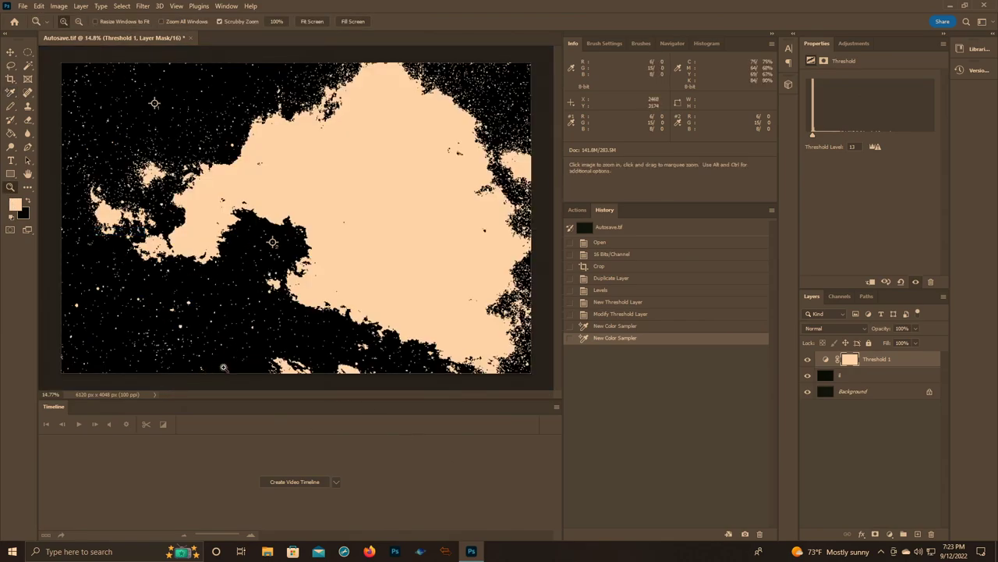
{"action": "left_click", "coordinate": [227, 347]}
{"action": "left_click", "coordinate": [227, 347]}
{"action": "left_click", "coordinate": [227, 347]}
{"action": "left_click", "coordinate": [227, 347]}
{"action": "left_click", "coordinate": [227, 347]}
{"action": "left_click", "coordinate": [6, 94]}
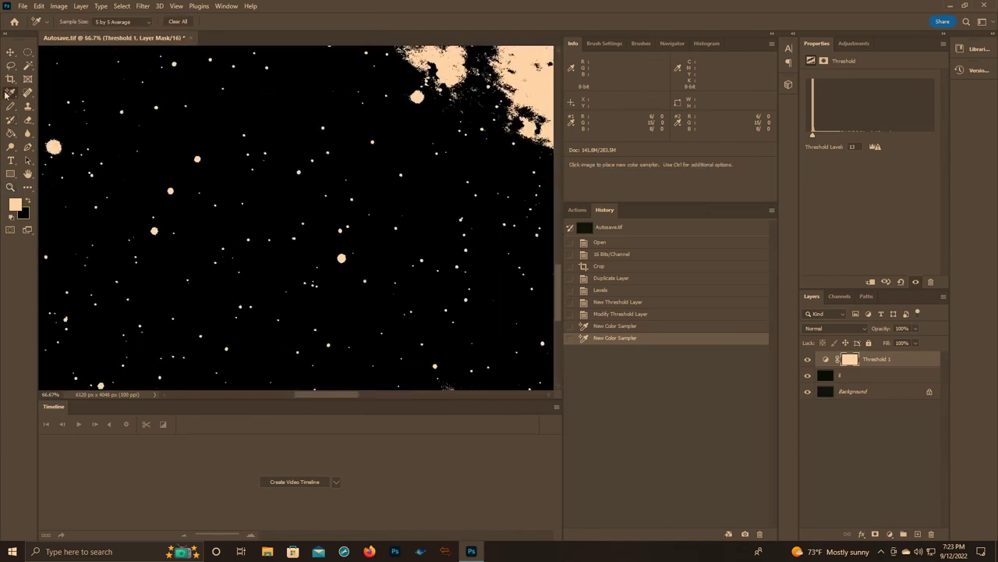
{"action": "left_click", "coordinate": [212, 305]}
- Fit the image, zoom to 100% on the left star field and place sampler #4
{"action": "left_click", "coordinate": [10, 187]}
{"action": "right_click", "coordinate": [96, 216]}
{"action": "left_click", "coordinate": [109, 221]}
{"action": "left_click_drag", "start_coordinate": [85, 252], "coordinate": [85, 252]}
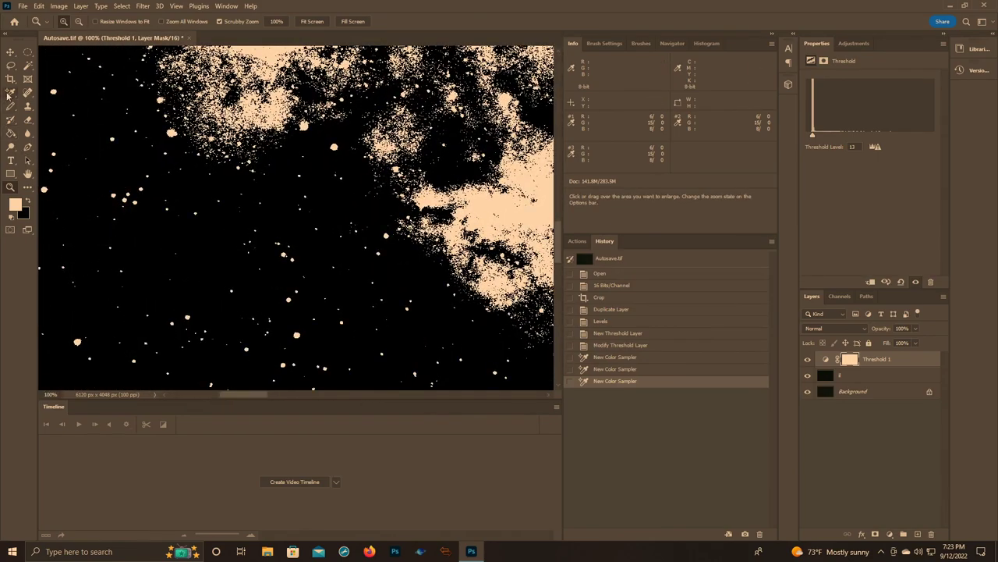
{"action": "left_click", "coordinate": [10, 92]}
{"action": "left_click", "coordinate": [78, 232]}
- Fit the whole image on screen and raise the Threshold level to 22
{"action": "left_click", "coordinate": [21, 187]}
{"action": "right_click", "coordinate": [54, 197]}
{"action": "left_click", "coordinate": [66, 205]}
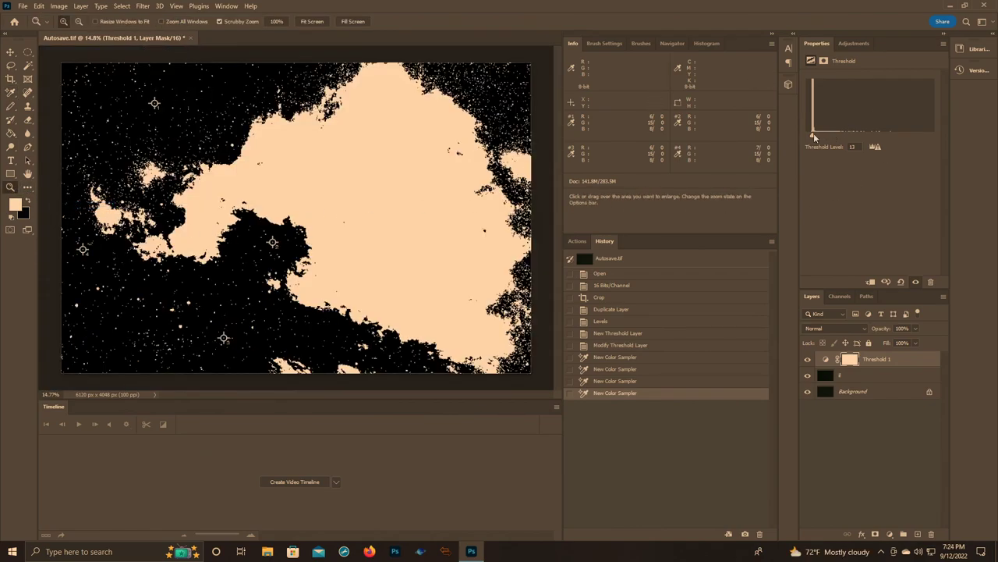
{"action": "left_click_drag", "start_coordinate": [814, 138], "coordinate": [836, 139]}
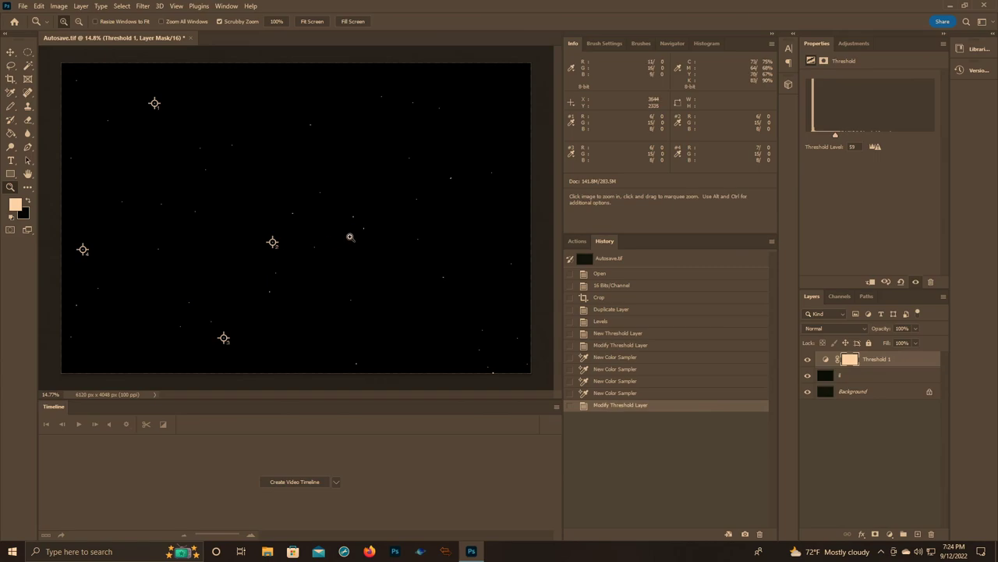
- Zoom to 300% on a remaining star and place colour sampler #5 on it
{"action": "mouse_move", "coordinate": [366, 231]}
{"action": "left_mouse_down"}
{"action": "mouse_move", "coordinate": [356, 216]}
{"action": "mouse_move", "coordinate": [365, 246]}
{"action": "left_mouse_up"}
{"action": "left_click", "coordinate": [11, 92]}
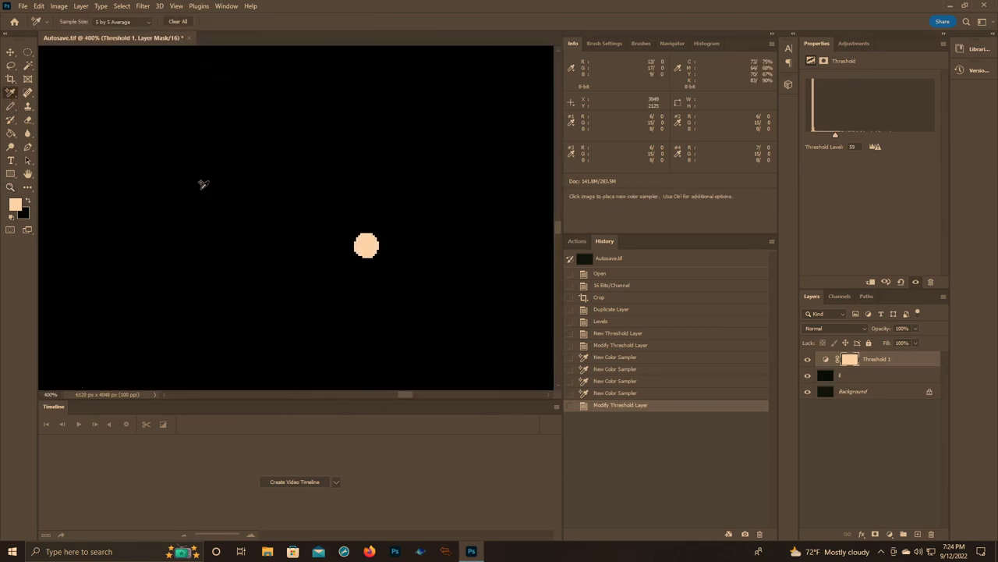
{"action": "left_click", "coordinate": [366, 245]}
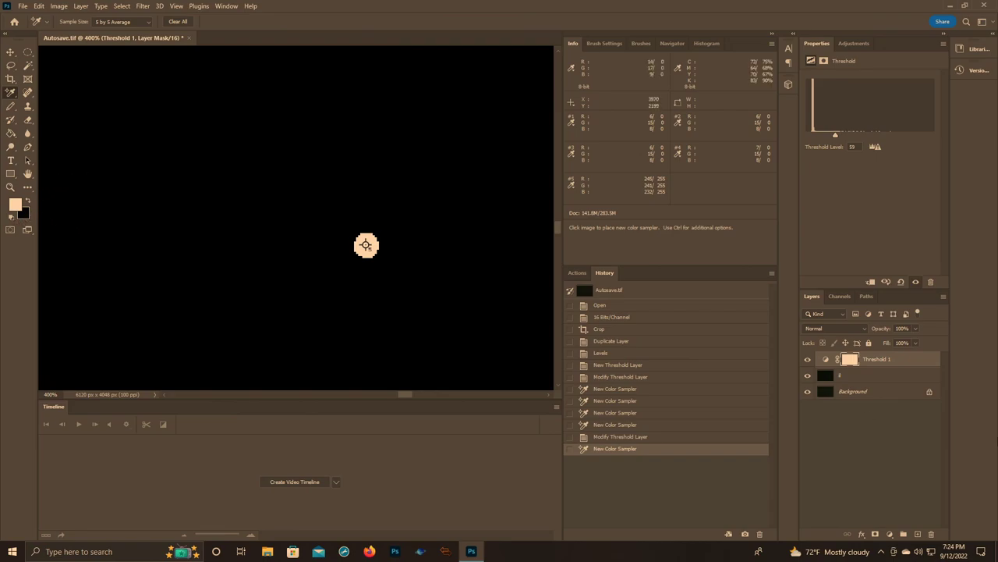
- Delete the Threshold 1 layer and fit the whole image on screen
{"action": "left_click_drag", "start_coordinate": [924, 364], "coordinate": [930, 535]}
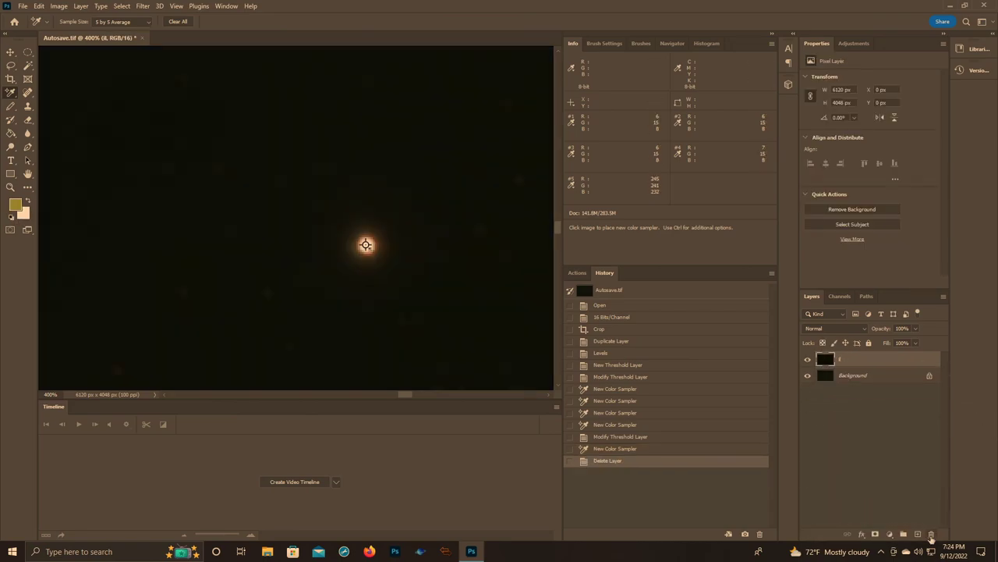
{"action": "left_click", "coordinate": [11, 187]}
{"action": "right_click", "coordinate": [105, 214]}
{"action": "left_click", "coordinate": [120, 219]}
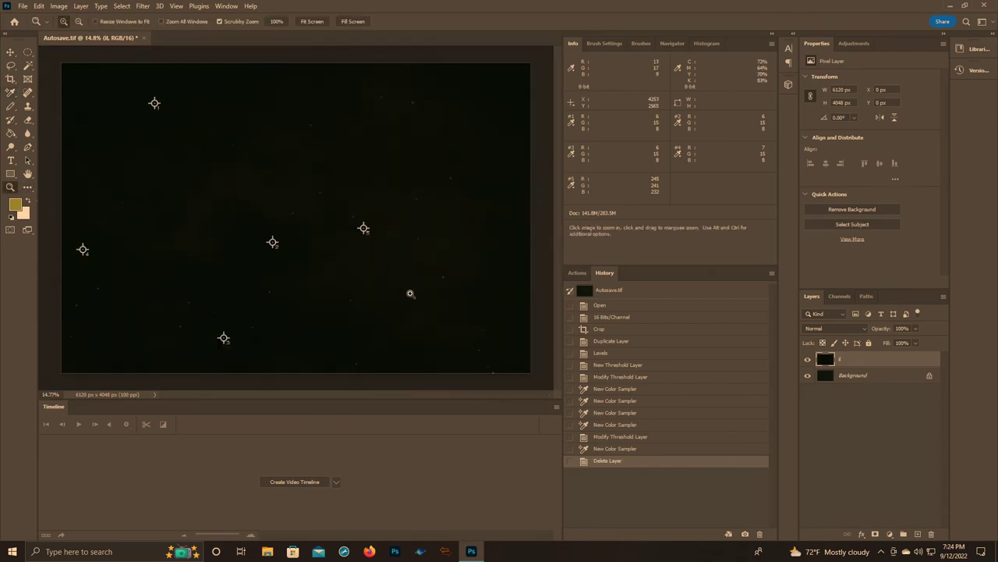
- Zoom to 300% on the bright star, add a sixth sampler, then delete it
{"action": "left_click", "coordinate": [289, 210]}
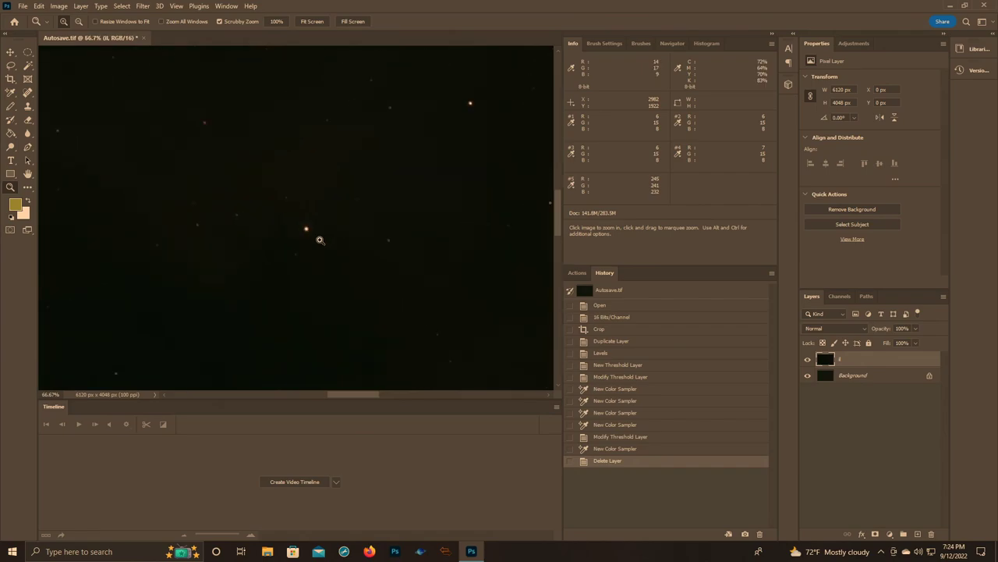
{"action": "left_click", "coordinate": [322, 241]}
{"action": "left_click", "coordinate": [311, 231]}
{"action": "left_click", "coordinate": [311, 231]}
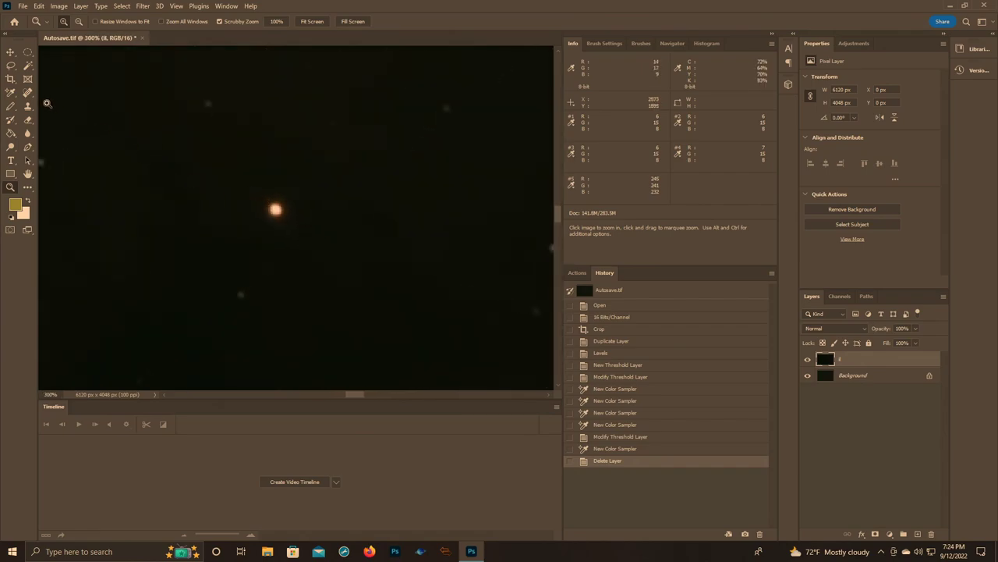
{"action": "key", "text": "i"}
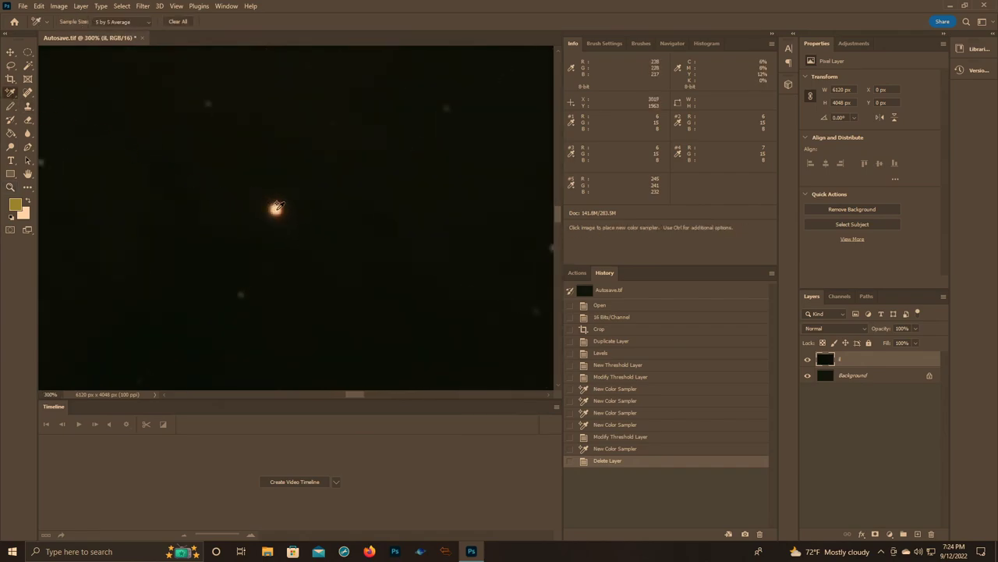
{"action": "left_click", "coordinate": [276, 207]}
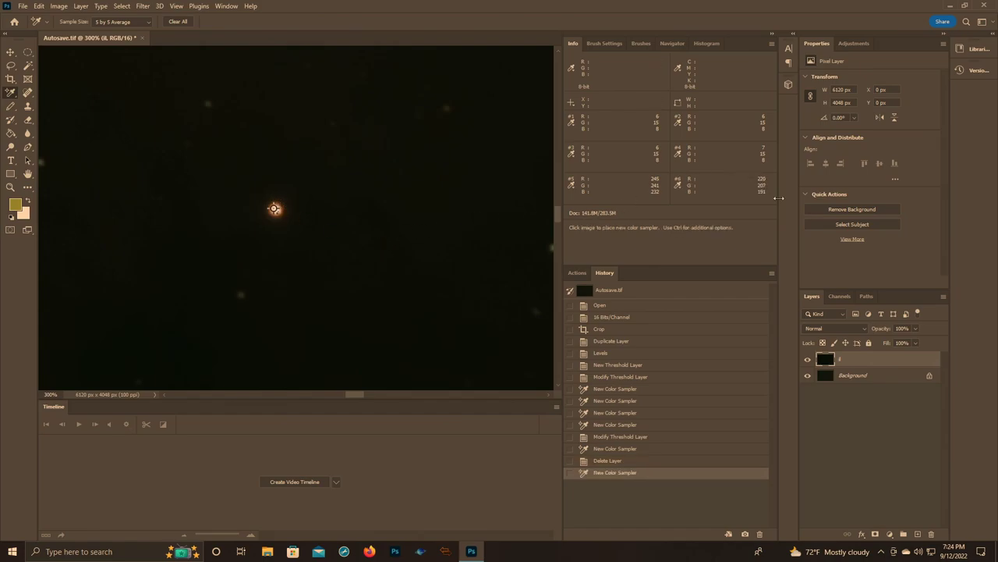
{"action": "right_click", "coordinate": [276, 207]}
{"action": "left_click", "coordinate": [301, 212]}
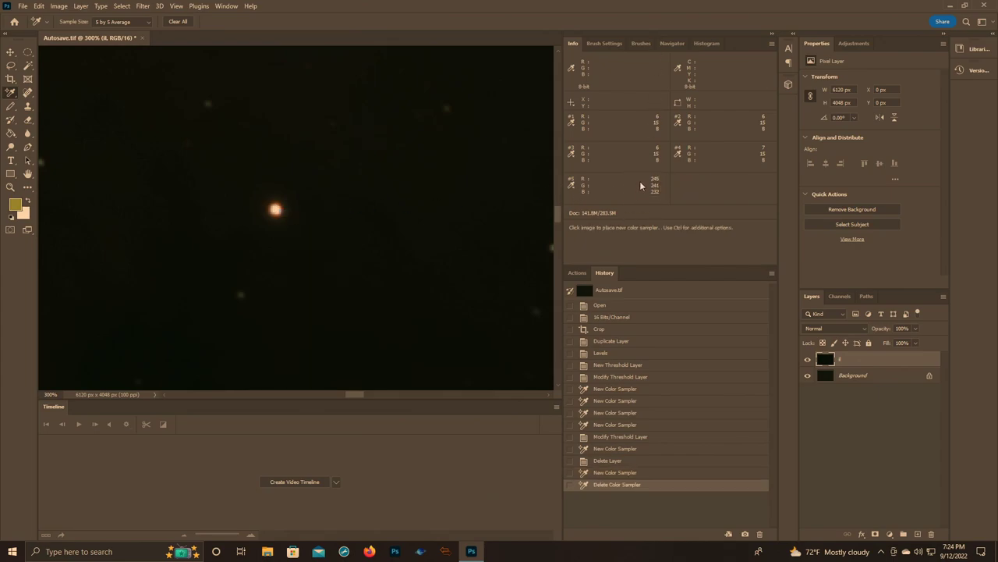
{"action": "left_click", "coordinate": [10, 187]}
{"action": "right_click", "coordinate": [103, 224]}
- Fit the image on screen and duplicate the il layer as a new layer named cb
{"action": "left_click", "coordinate": [121, 228]}
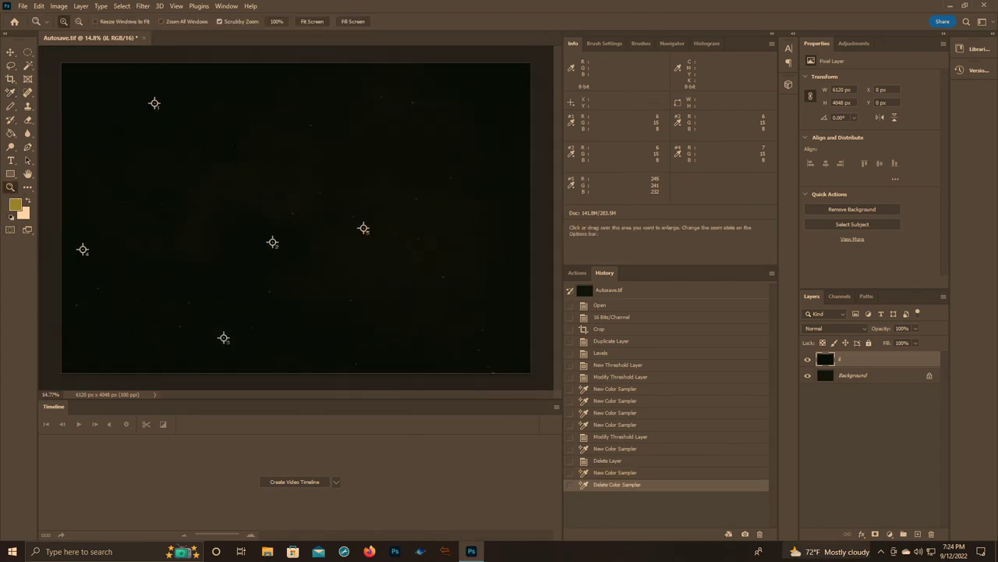
{"action": "right_click", "coordinate": [867, 368]}
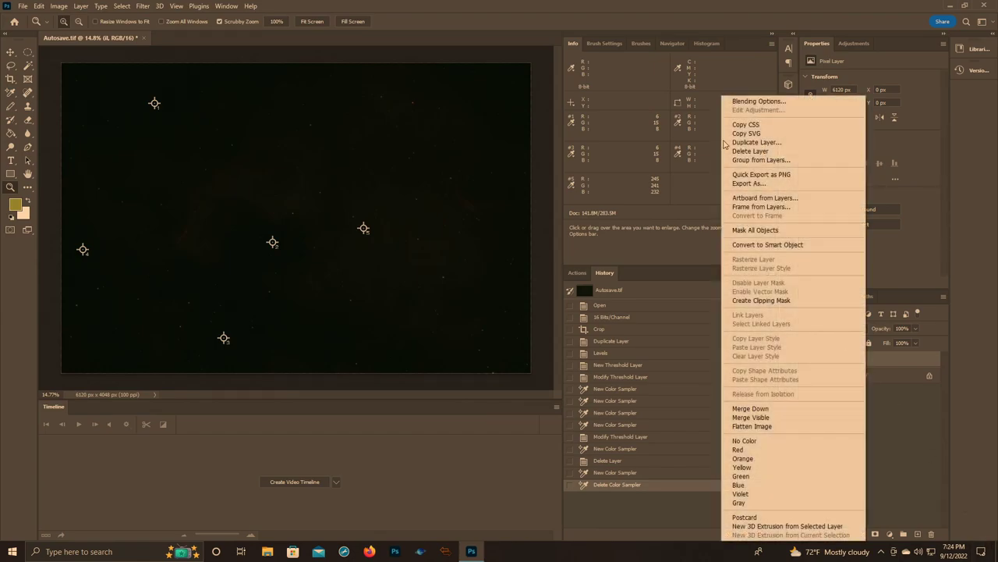
{"action": "left_click", "coordinate": [737, 141]}
{"action": "type", "text": "d"}
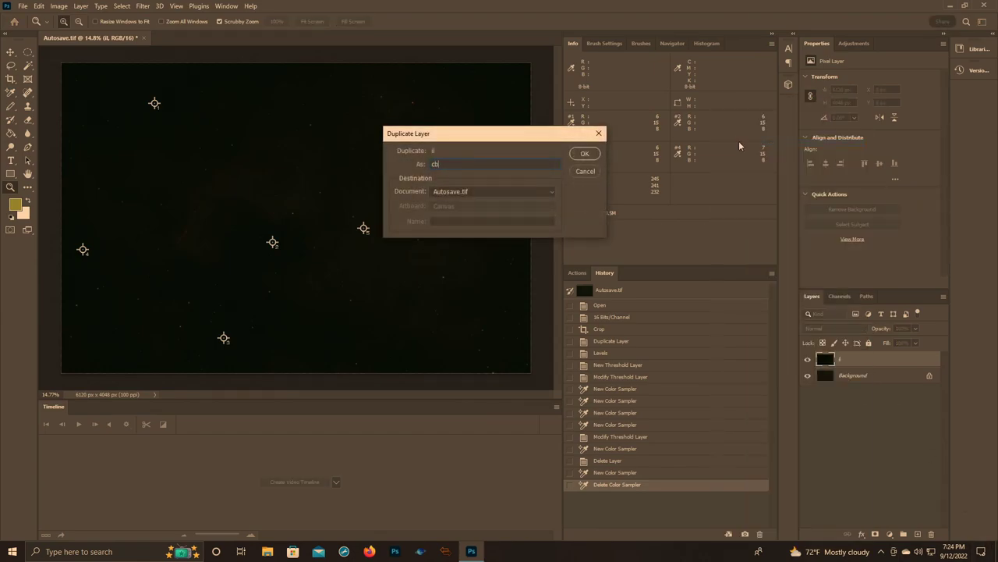
{"action": "type", "text": "b"}
{"action": "key", "text": "Return"}
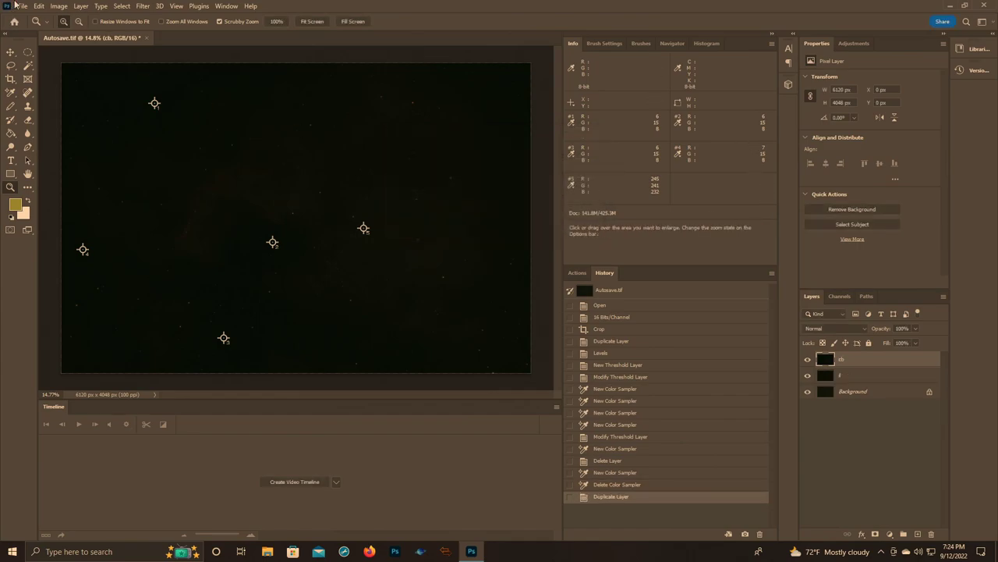
- In Levels, lower the Red channel white point to 249
{"action": "left_click", "coordinate": [59, 5]}
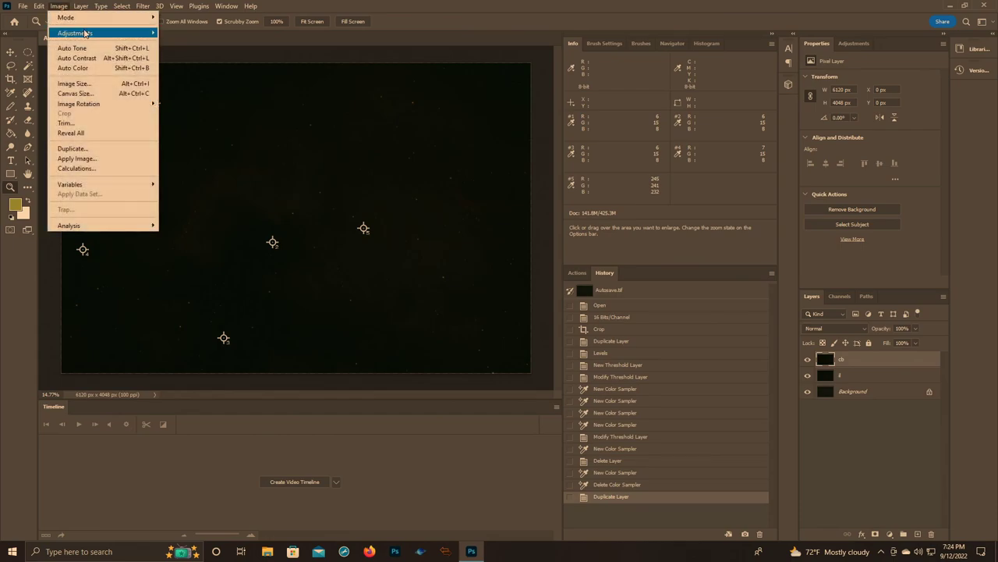
{"action": "mouse_move", "coordinate": [85, 33]}
{"action": "left_click", "coordinate": [166, 43]}
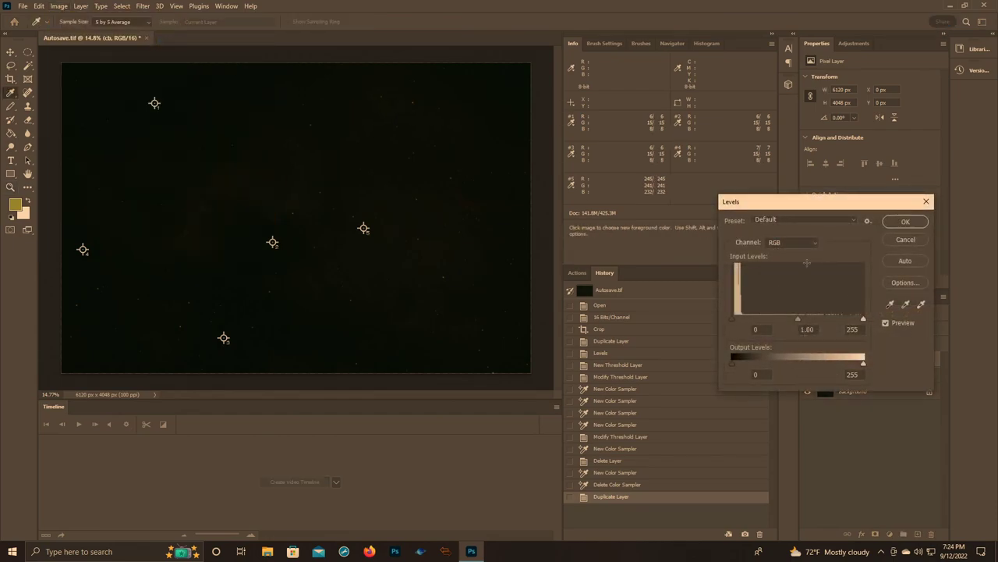
{"action": "left_click", "coordinate": [791, 242]}
{"action": "left_click", "coordinate": [783, 253]}
{"action": "left_click_drag", "start_coordinate": [863, 320], "coordinate": [861, 320]}
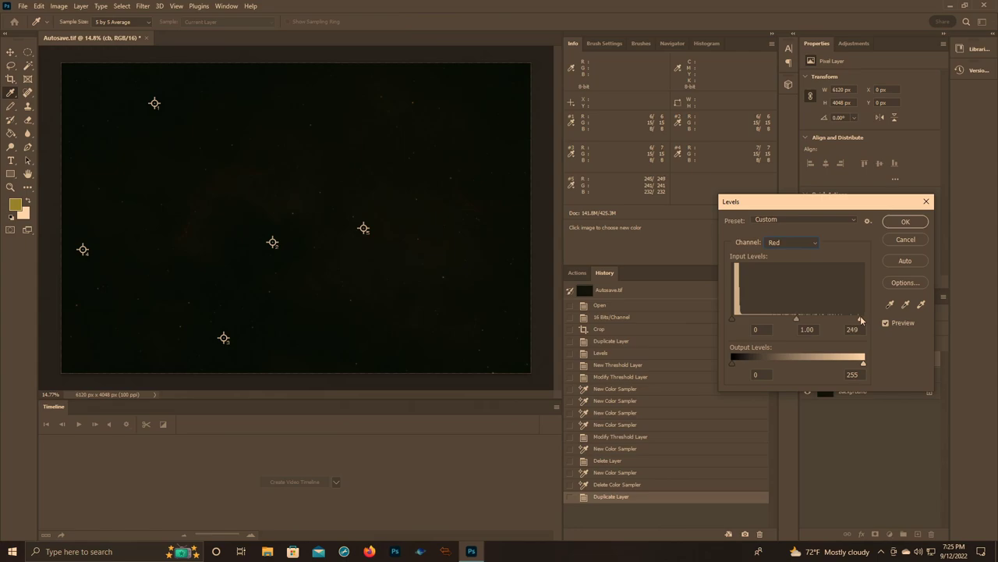
{"action": "left_click", "coordinate": [861, 320]}
- Lower the Green white point to 241 and the Blue white point to 220
{"action": "left_click", "coordinate": [803, 244]}
{"action": "left_click", "coordinate": [780, 266]}
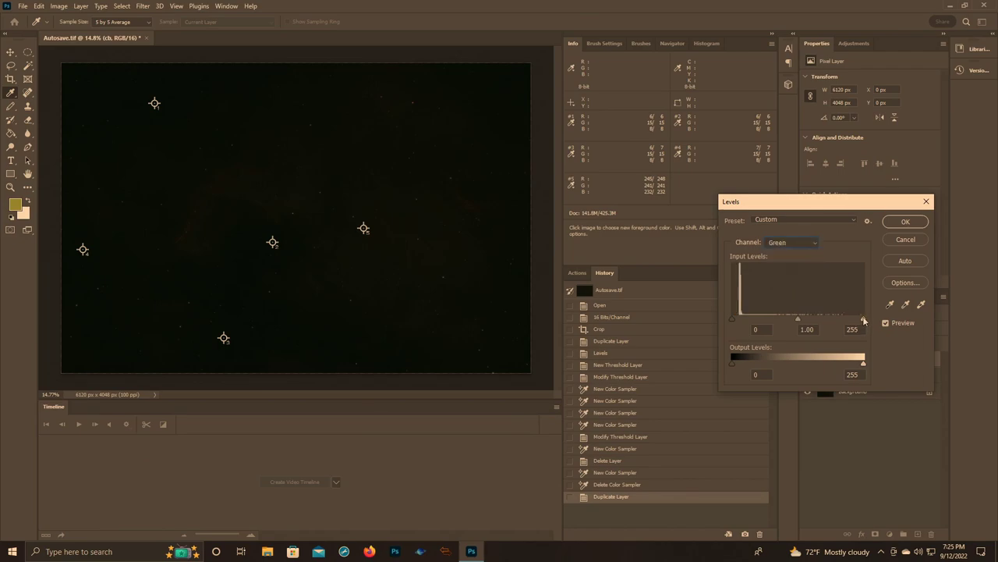
{"action": "left_click_drag", "start_coordinate": [864, 319], "coordinate": [856, 319]}
{"action": "left_click", "coordinate": [804, 242]}
{"action": "left_click", "coordinate": [803, 278]}
{"action": "left_click_drag", "start_coordinate": [862, 320], "coordinate": [856, 321]}
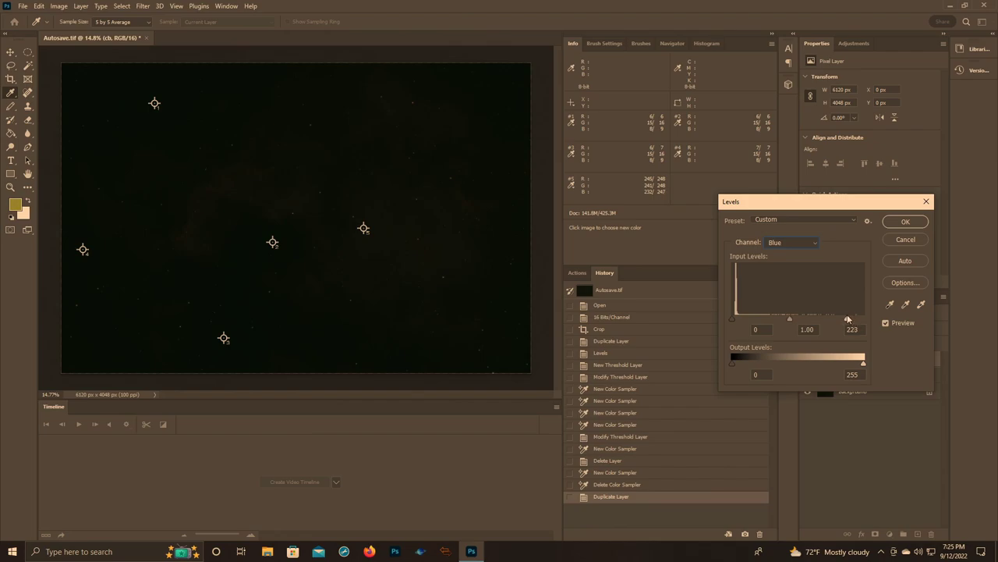
{"action": "left_click_drag", "start_coordinate": [846, 319], "coordinate": [845, 319]}
- Raise the Green black point to 10 and the Blue black point to 3
{"action": "left_click", "coordinate": [804, 243]}
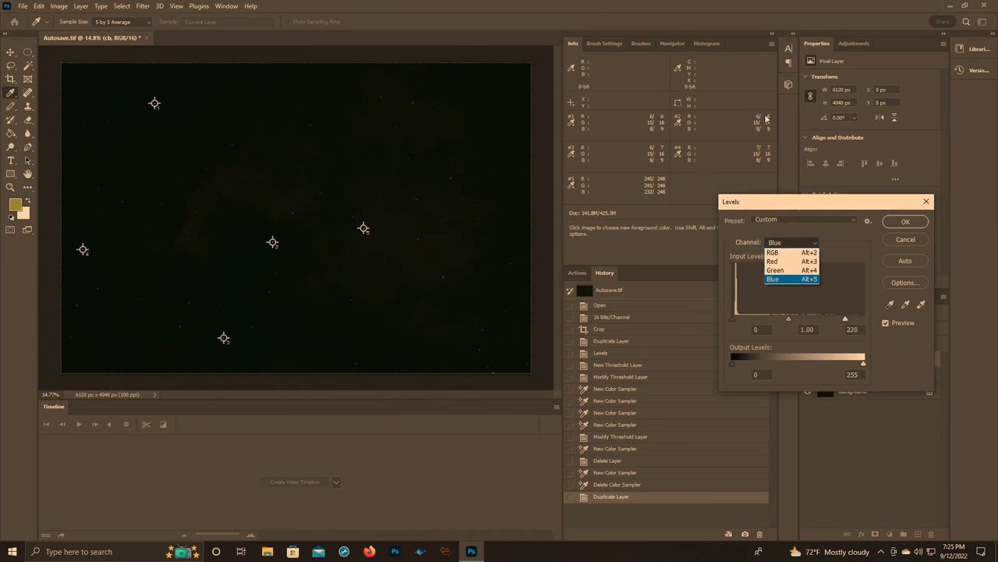
{"action": "left_click", "coordinate": [776, 270]}
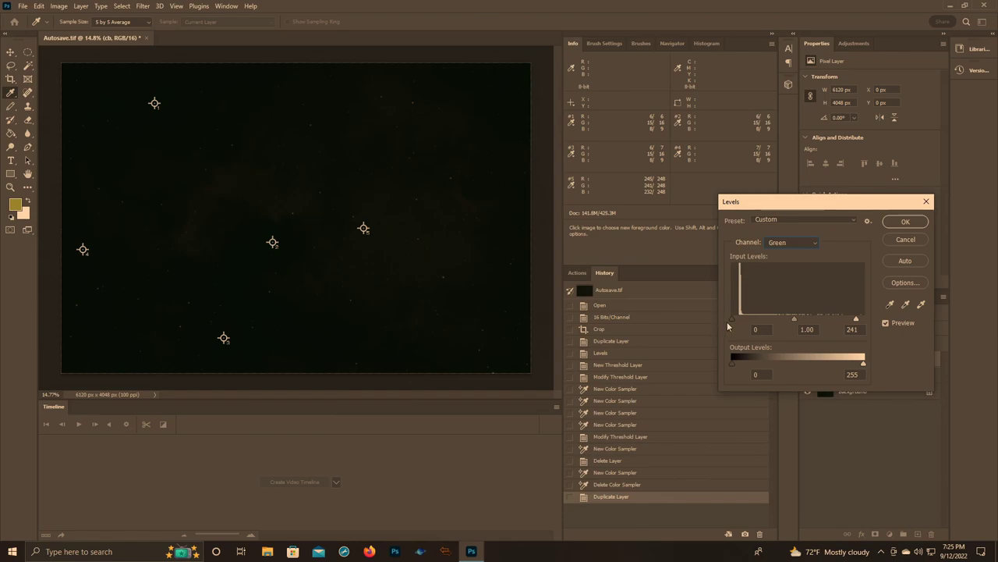
{"action": "left_click_drag", "start_coordinate": [734, 322], "coordinate": [738, 323]}
{"action": "left_click", "coordinate": [801, 243]}
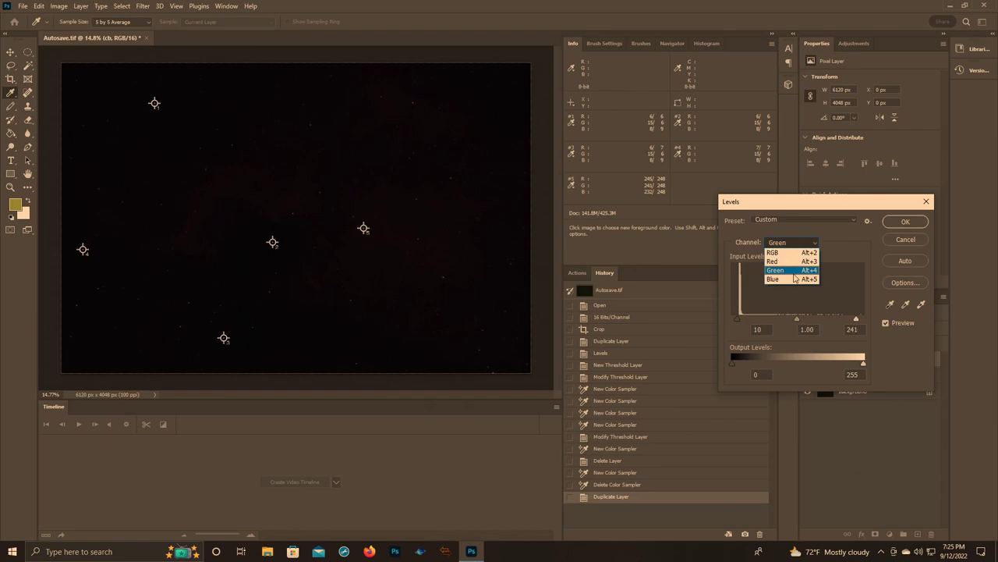
{"action": "left_click", "coordinate": [794, 279]}
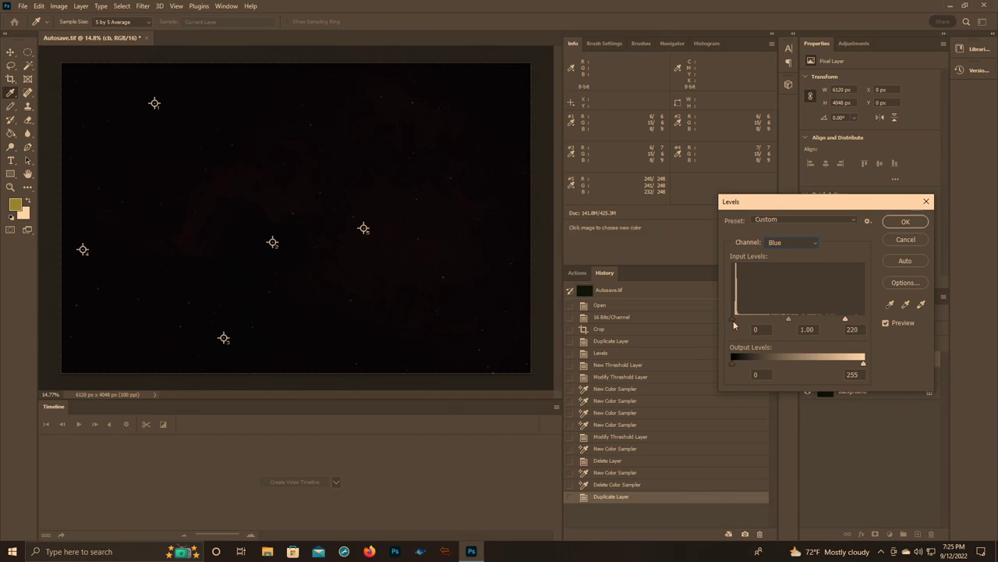
{"action": "left_click_drag", "start_coordinate": [736, 323], "coordinate": [733, 323]}
- Apply the per-channel Levels and duplicate cb as a new layer named stretch
{"action": "left_click", "coordinate": [921, 225]}
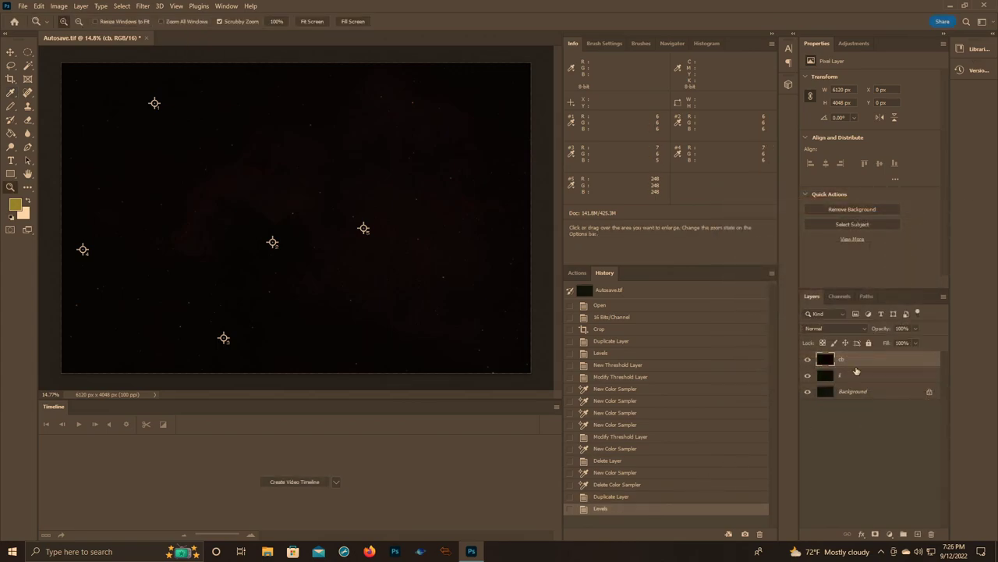
{"action": "right_click", "coordinate": [858, 365]}
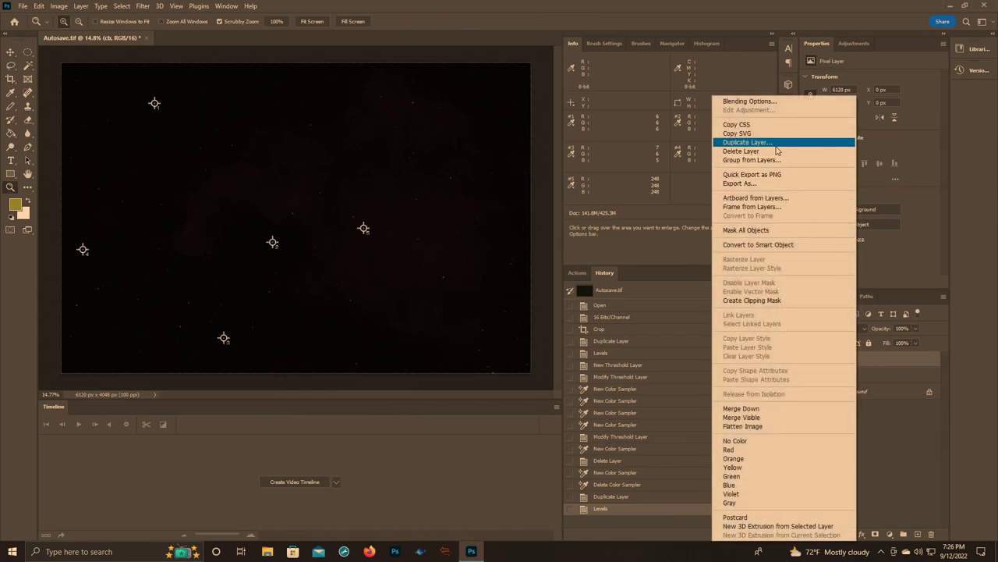
{"action": "left_click", "coordinate": [776, 143]}
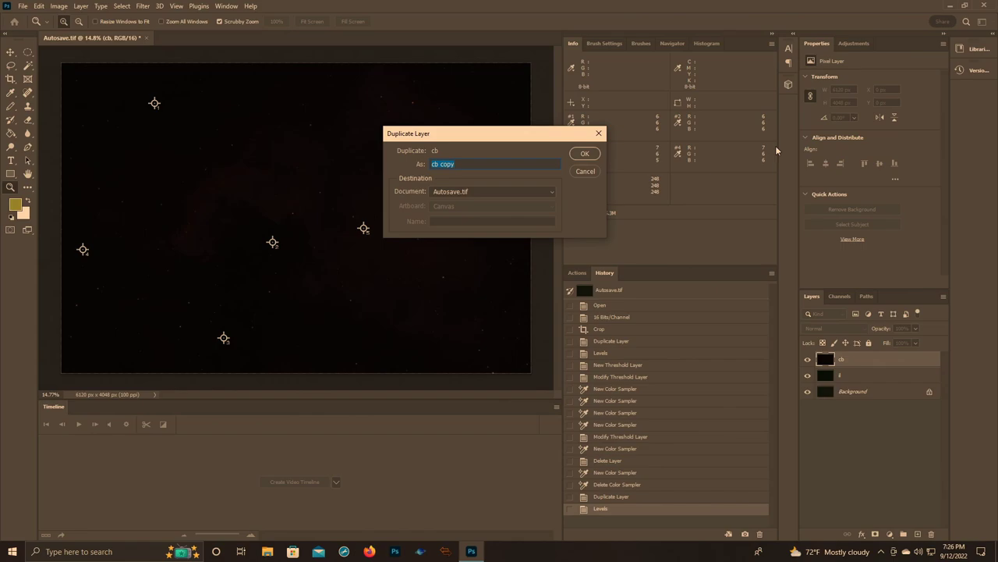
{"action": "key", "text": "BackSpace"}
{"action": "type", "text": "stretch"}
{"action": "key", "text": "Return"}
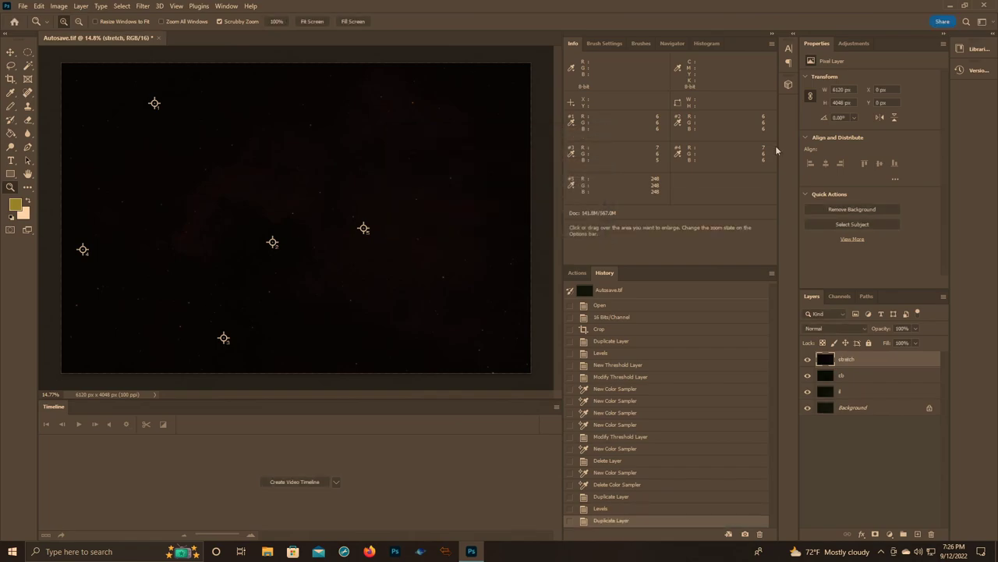
- Show the Actions panel and scroll through the recorded actions
{"action": "left_click", "coordinate": [577, 272]}
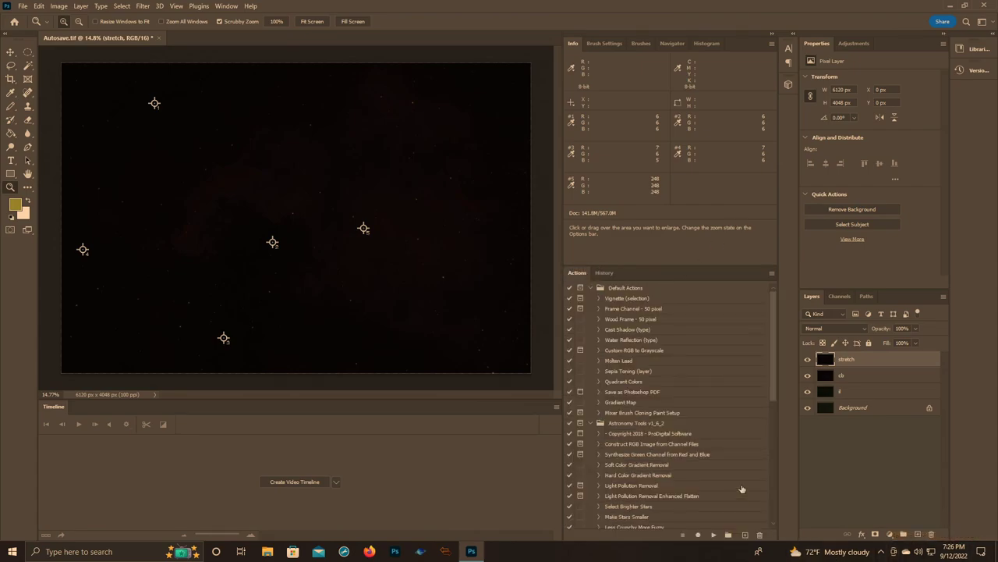
{"action": "scroll", "coordinate": [710, 420], "scroll_direction": "down", "scroll_amount": 1}
{"action": "scroll", "coordinate": [709, 420], "scroll_direction": "down", "scroll_amount": 1}
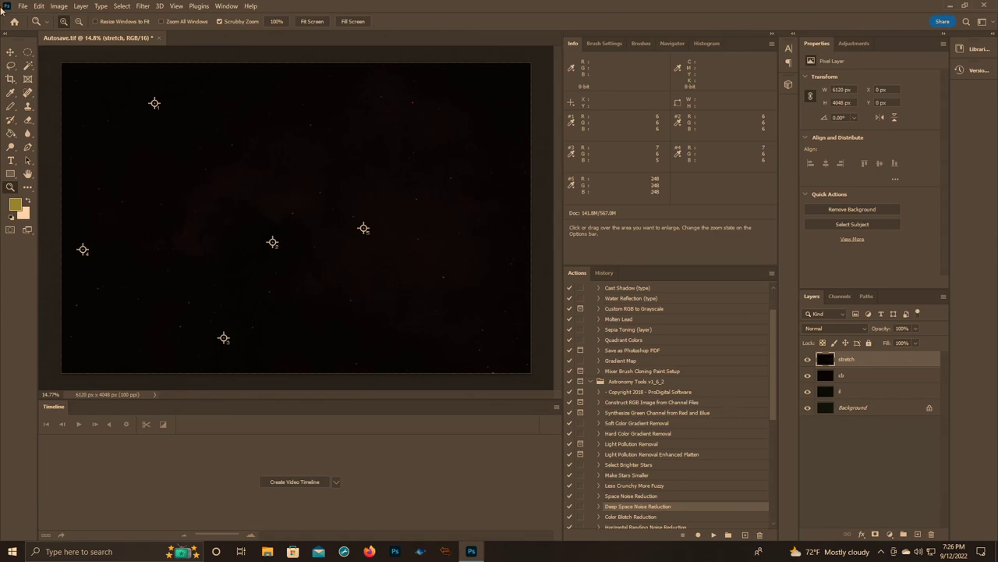
- Apply Levels to the stretch layer with the midtone level at 3.45
{"action": "left_click", "coordinate": [58, 5]}
{"action": "mouse_move", "coordinate": [78, 33]}
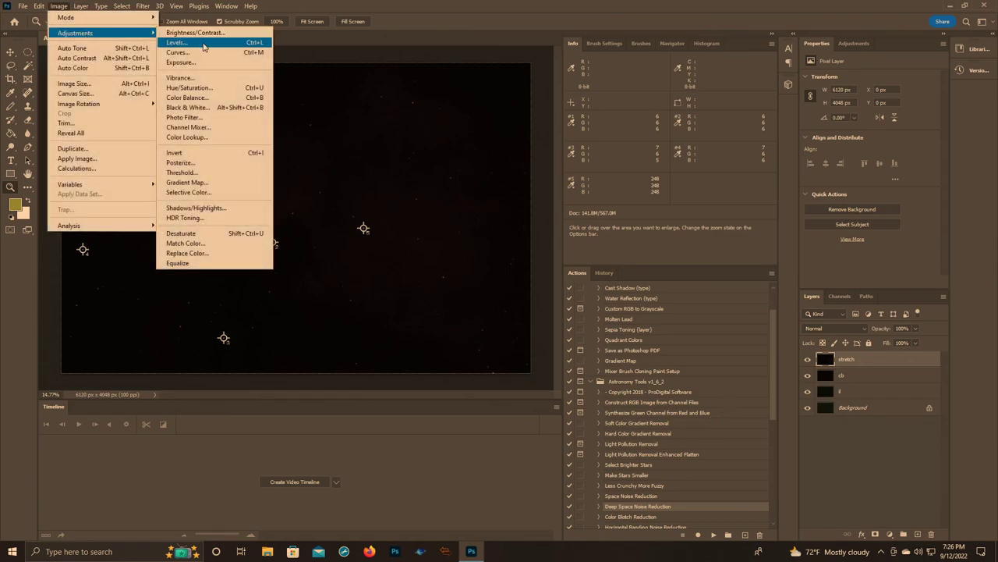
{"action": "left_click", "coordinate": [199, 44]}
{"action": "left_click_drag", "start_coordinate": [797, 320], "coordinate": [744, 319]}
{"action": "key", "text": "z"}
{"action": "left_click", "coordinate": [906, 222]}
- Apply a second Levels pass with the black point raised to 40
{"action": "left_click", "coordinate": [59, 6]}
{"action": "mouse_move", "coordinate": [78, 32]}
{"action": "left_click", "coordinate": [199, 44]}
{"action": "left_click_drag", "start_coordinate": [731, 319], "coordinate": [753, 318]}
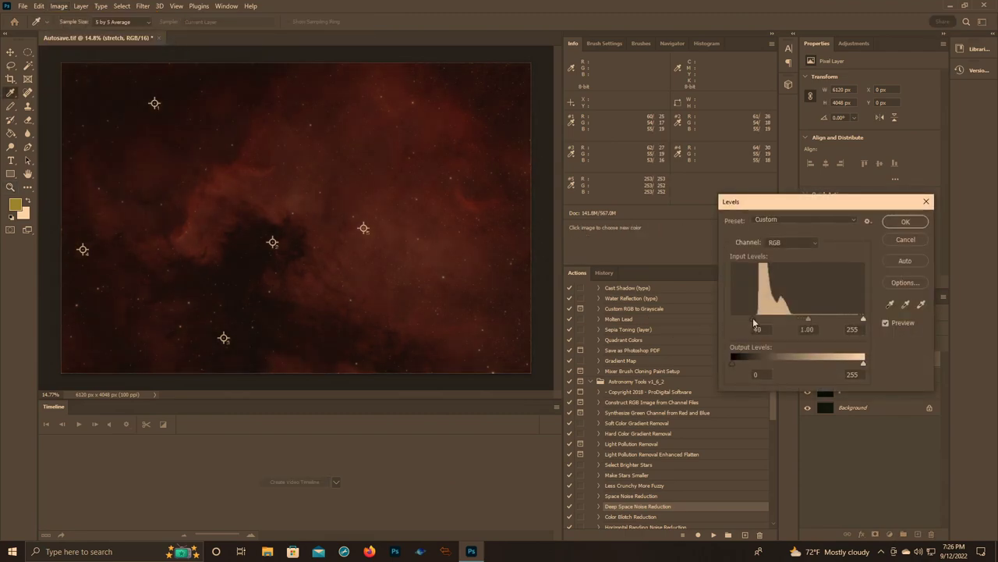
{"action": "left_click", "coordinate": [901, 223]}
- Zoom to 300% on the nebula and compare the last Levels with Undo and Redo
{"action": "left_click_drag", "start_coordinate": [289, 216], "coordinate": [301, 188]}
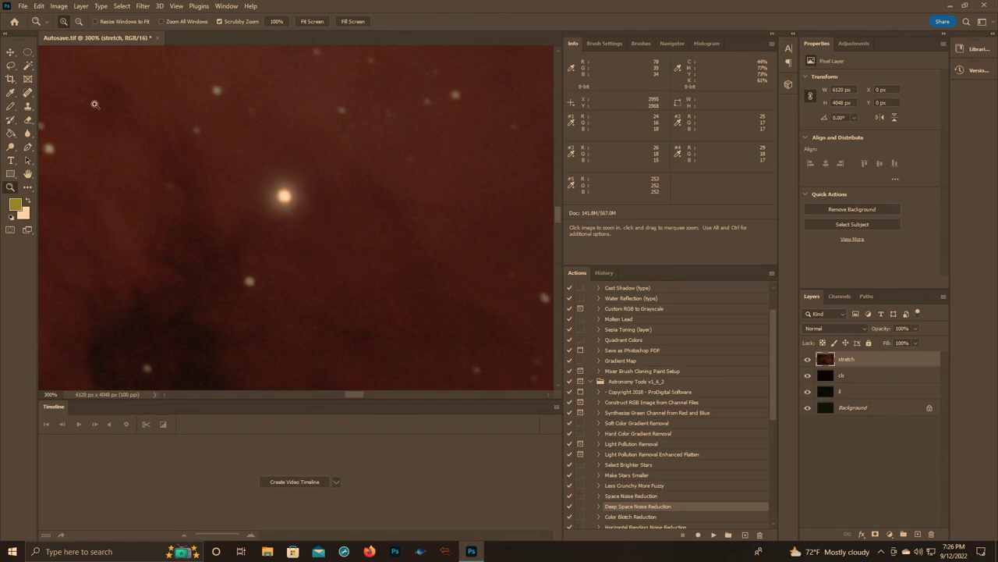
{"action": "left_click", "coordinate": [38, 5]}
{"action": "left_click", "coordinate": [47, 18]}
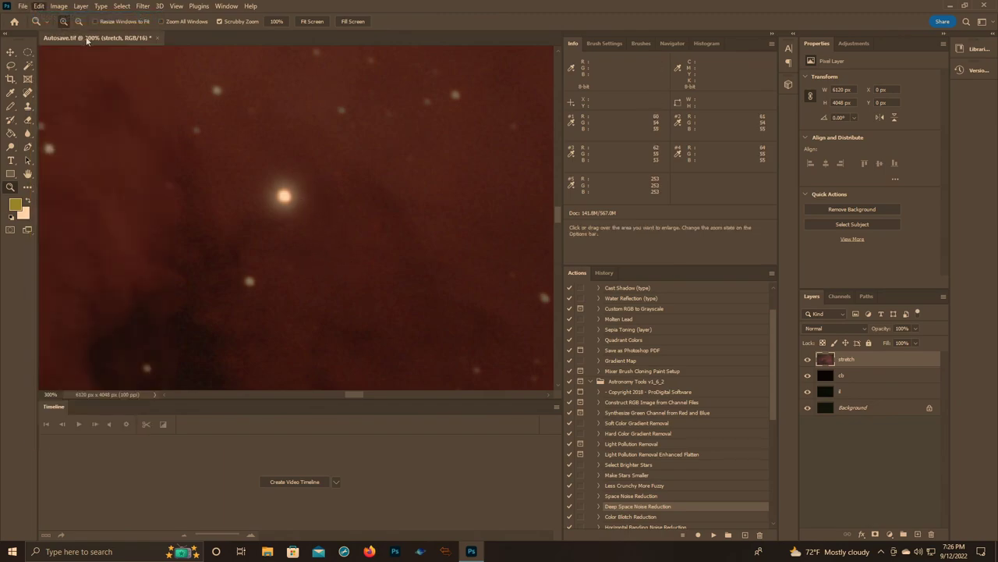
{"action": "left_click", "coordinate": [39, 6]}
{"action": "left_click", "coordinate": [47, 18]}
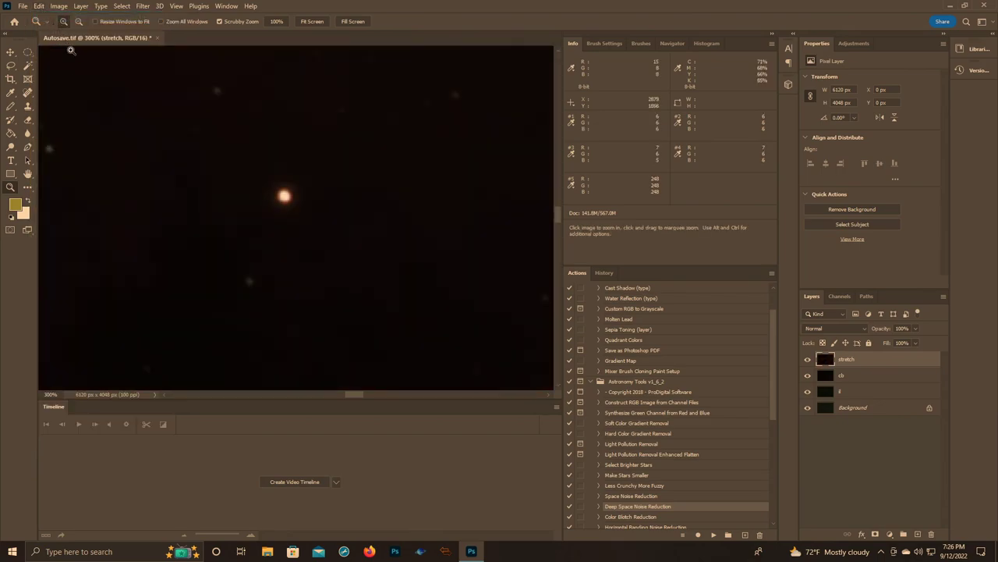
- Brighten the stretch layer with a first Curves pass, lifting the midpoint up-left
{"action": "left_click", "coordinate": [59, 6]}
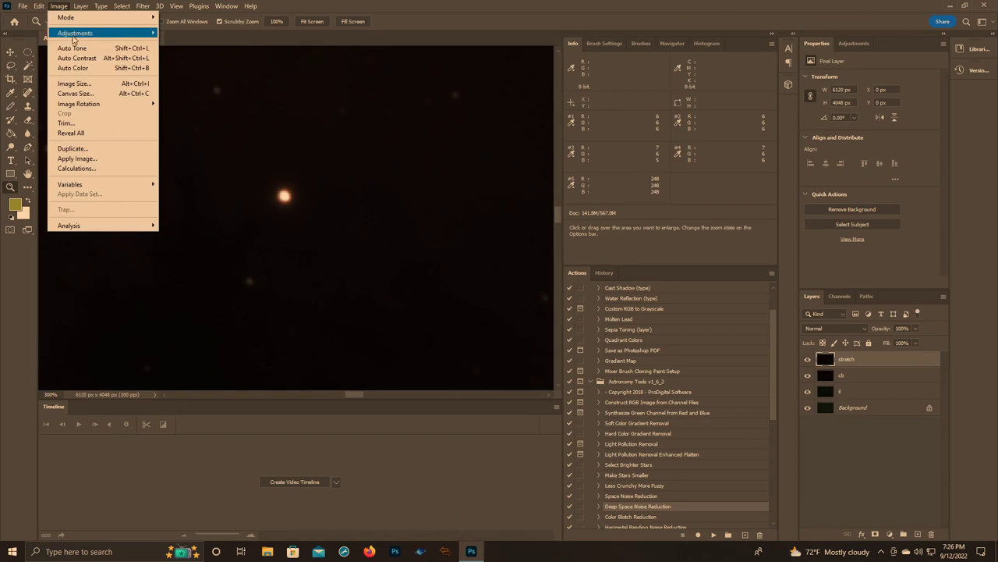
{"action": "mouse_move", "coordinate": [75, 33]}
{"action": "left_click", "coordinate": [180, 49]}
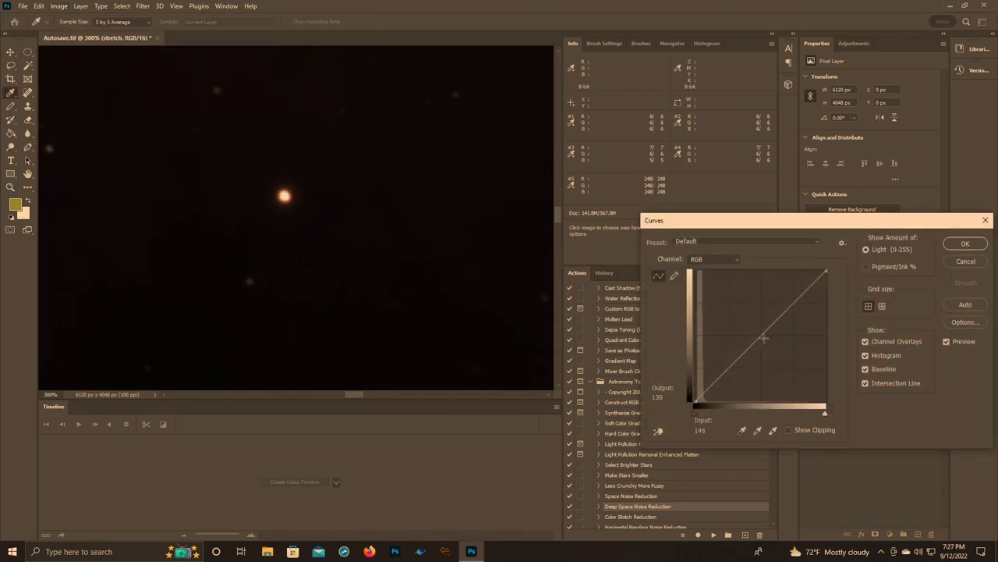
{"action": "left_click_drag", "start_coordinate": [760, 336], "coordinate": [740, 311]}
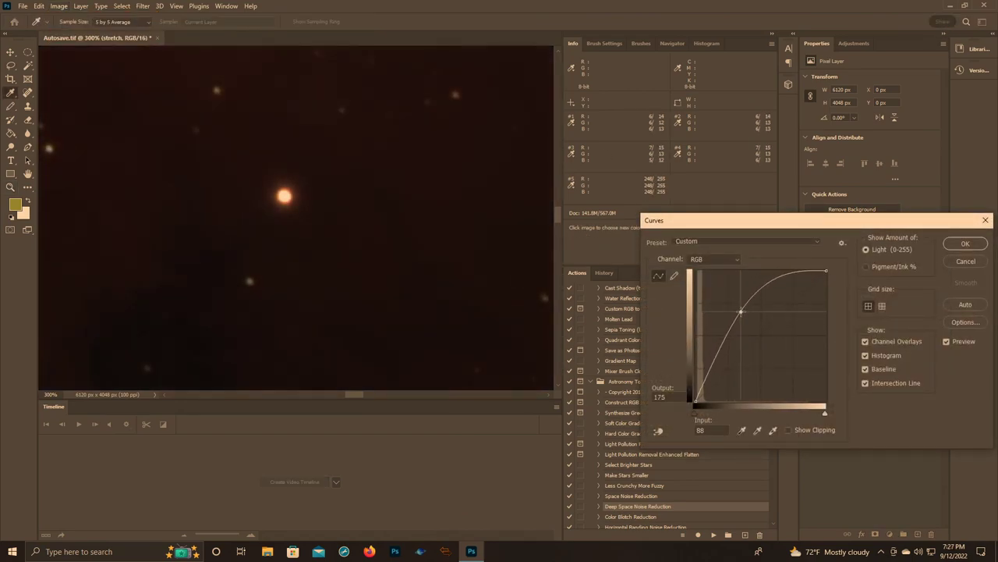
{"action": "left_click", "coordinate": [965, 243]}
{"action": "key", "text": "z"}
- Apply a second Curves pass to brighten the image further
{"action": "left_click", "coordinate": [38, 5]}
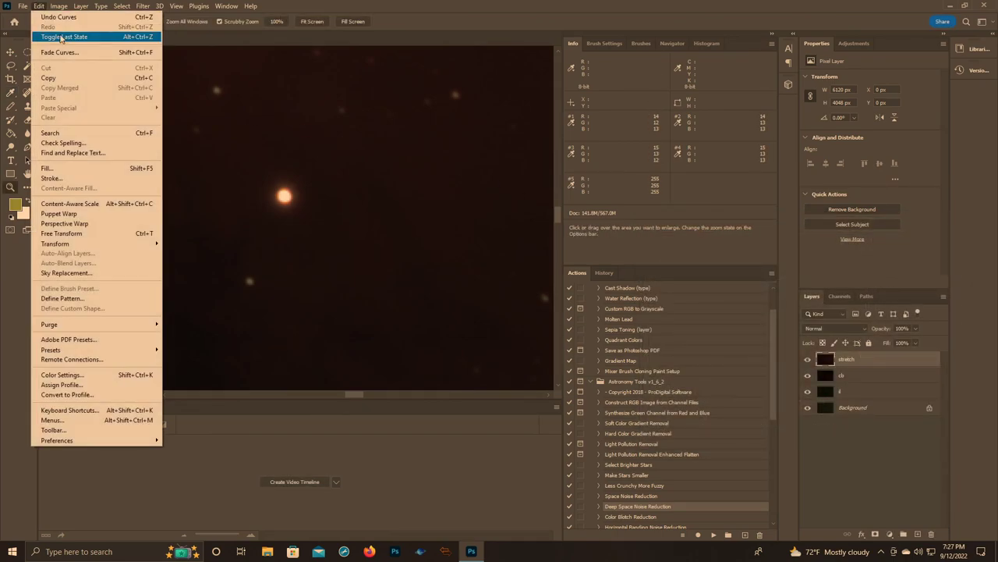
{"action": "mouse_move", "coordinate": [58, 6]}
{"action": "mouse_move", "coordinate": [100, 34]}
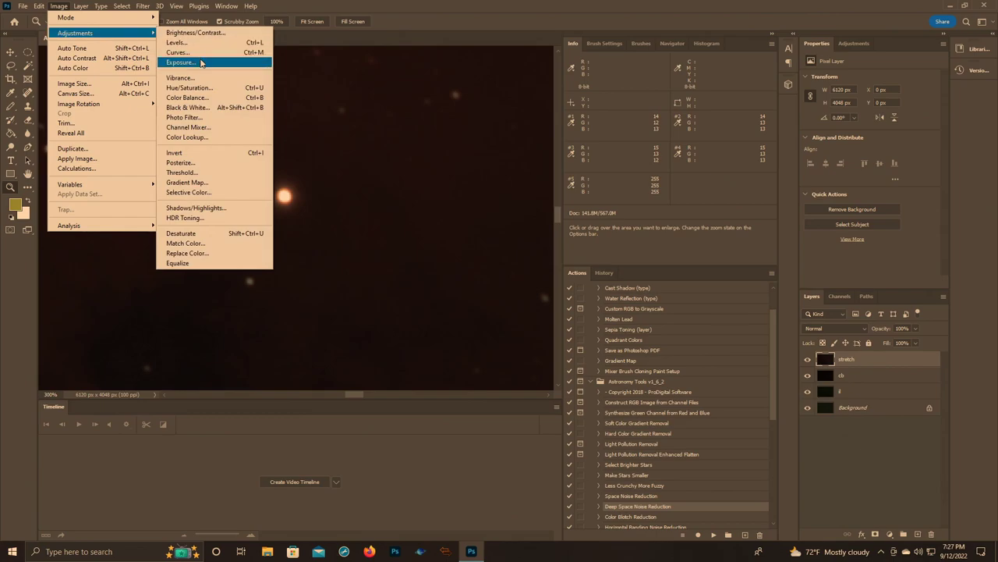
{"action": "left_click", "coordinate": [179, 52]}
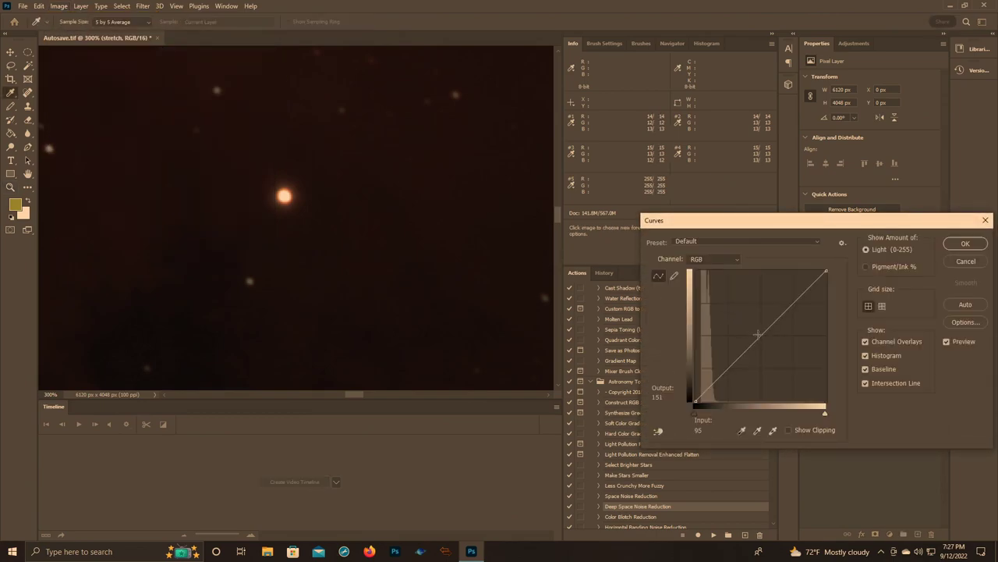
{"action": "left_click_drag", "start_coordinate": [763, 335], "coordinate": [741, 311]}
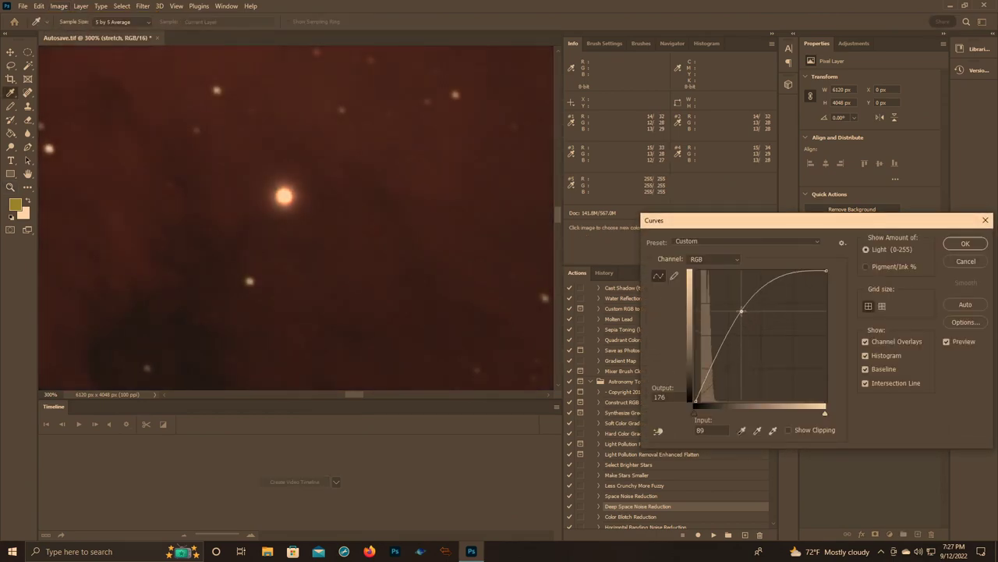
{"action": "left_click", "coordinate": [965, 243]}
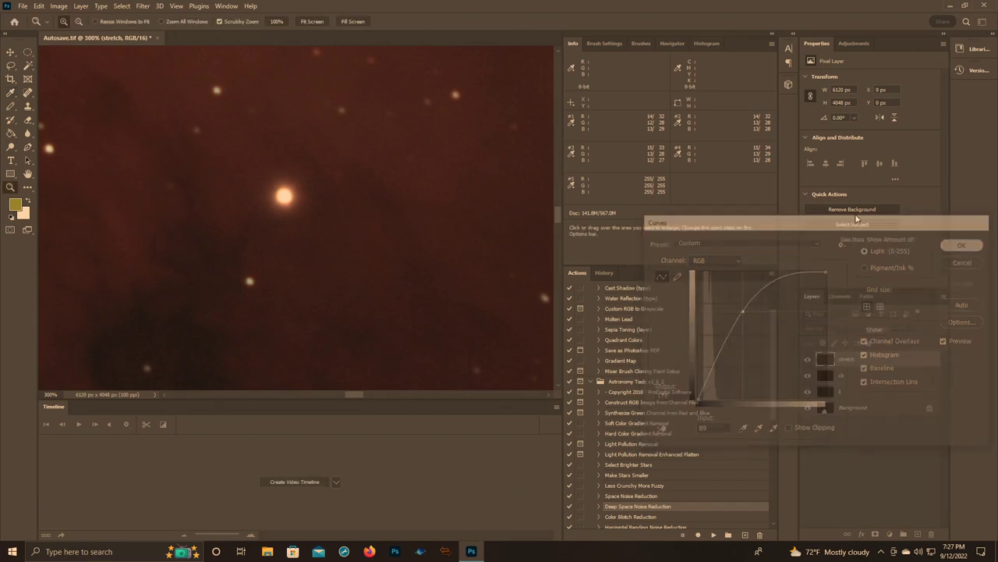
- Apply a third Curves brightening (input 100 to output 165), then fit the image on screen
{"action": "left_click", "coordinate": [59, 5]}
{"action": "mouse_move", "coordinate": [63, 35]}
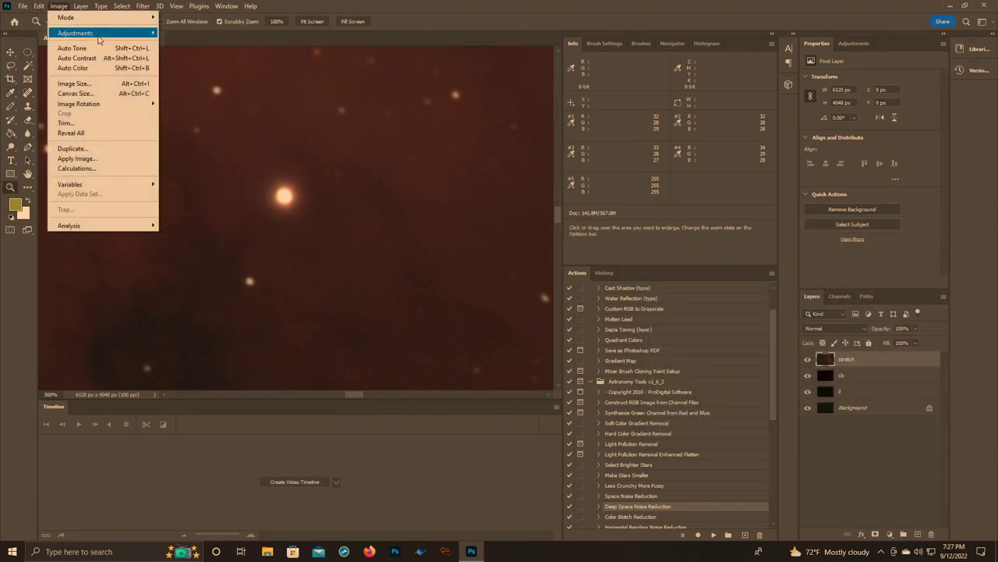
{"action": "left_click", "coordinate": [174, 51]}
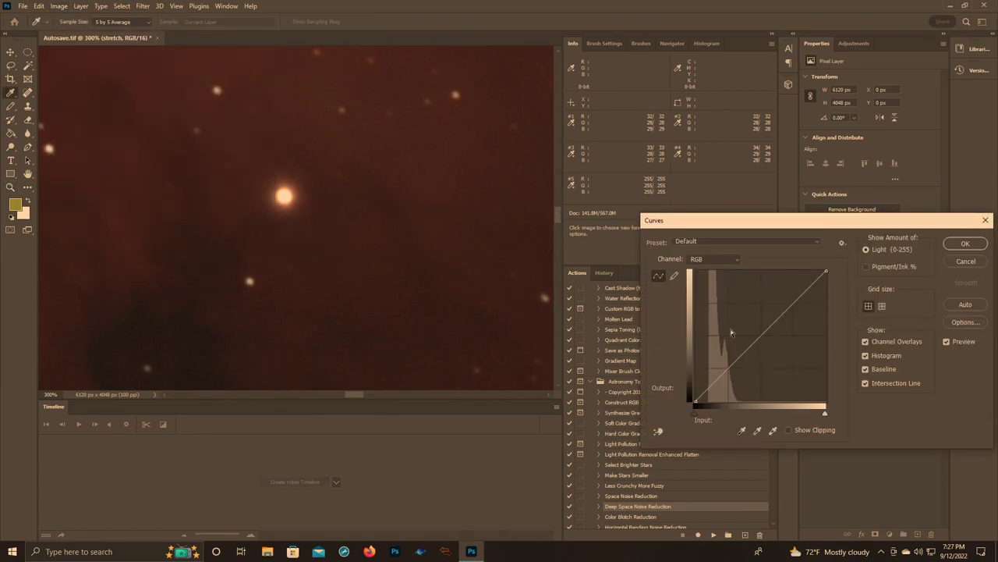
{"action": "left_click_drag", "start_coordinate": [763, 333], "coordinate": [748, 318]}
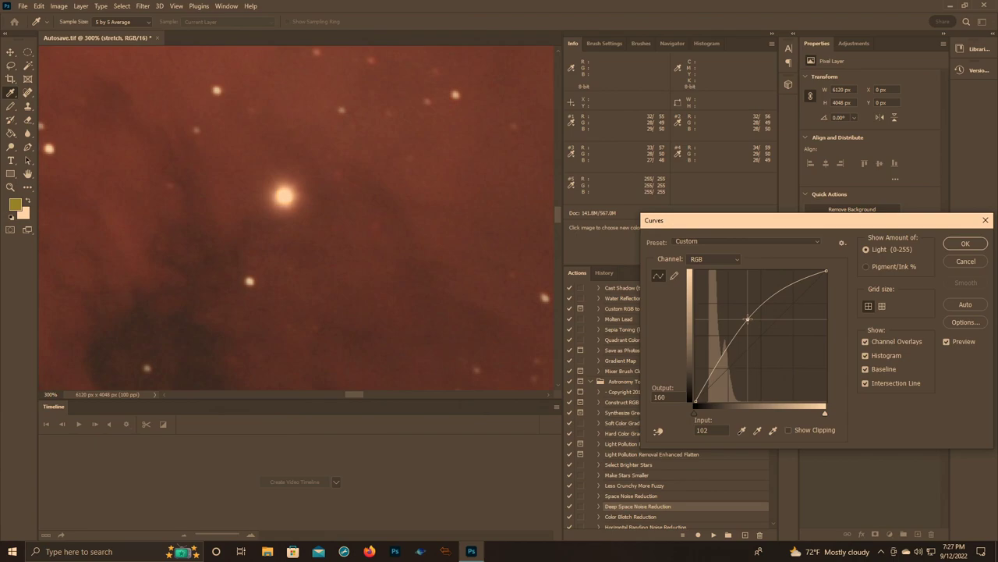
{"action": "left_click_drag", "start_coordinate": [747, 318], "coordinate": [746, 316]}
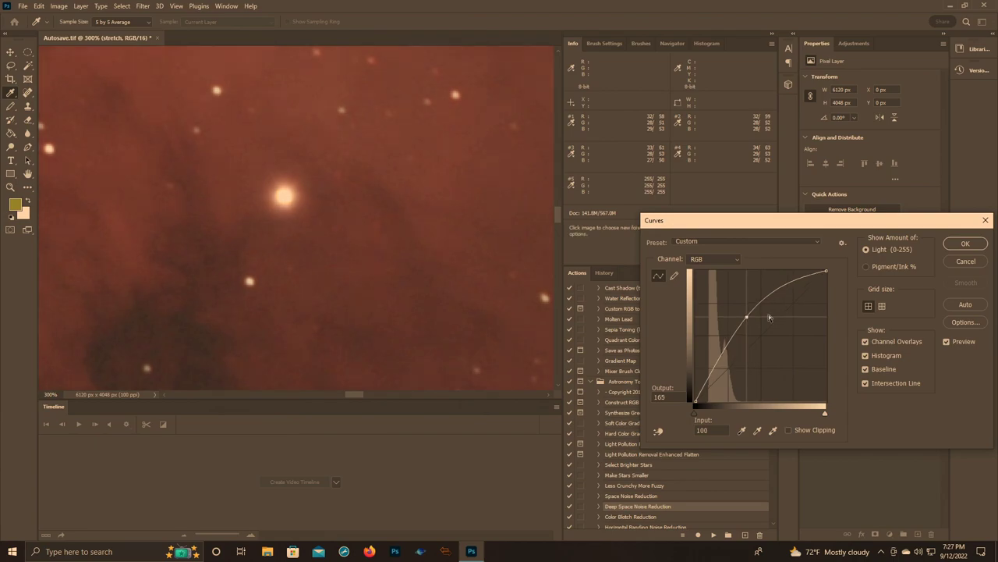
{"action": "key", "text": "z"}
{"action": "left_click", "coordinate": [964, 244]}
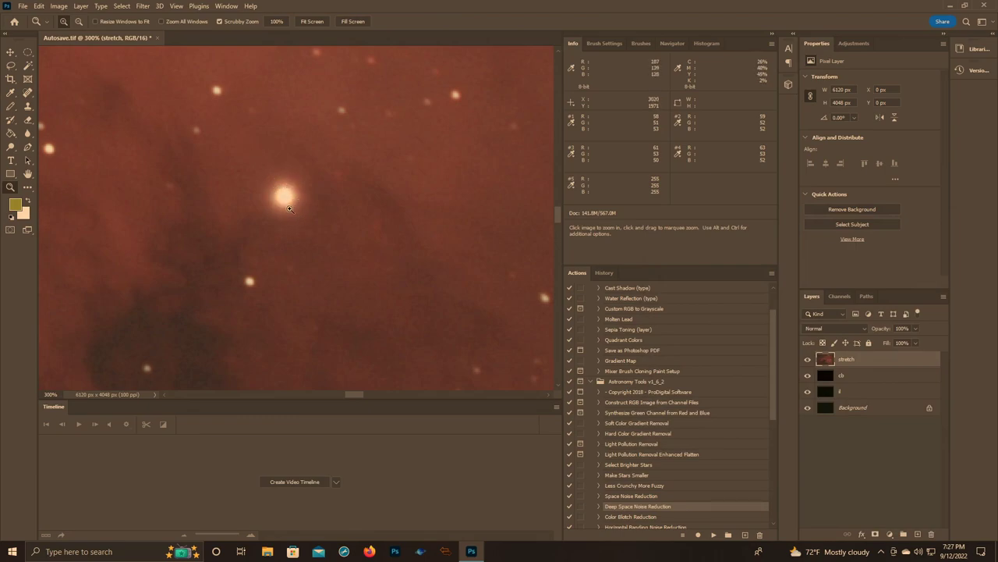
{"action": "right_click", "coordinate": [77, 185]}
{"action": "left_click", "coordinate": [103, 188]}
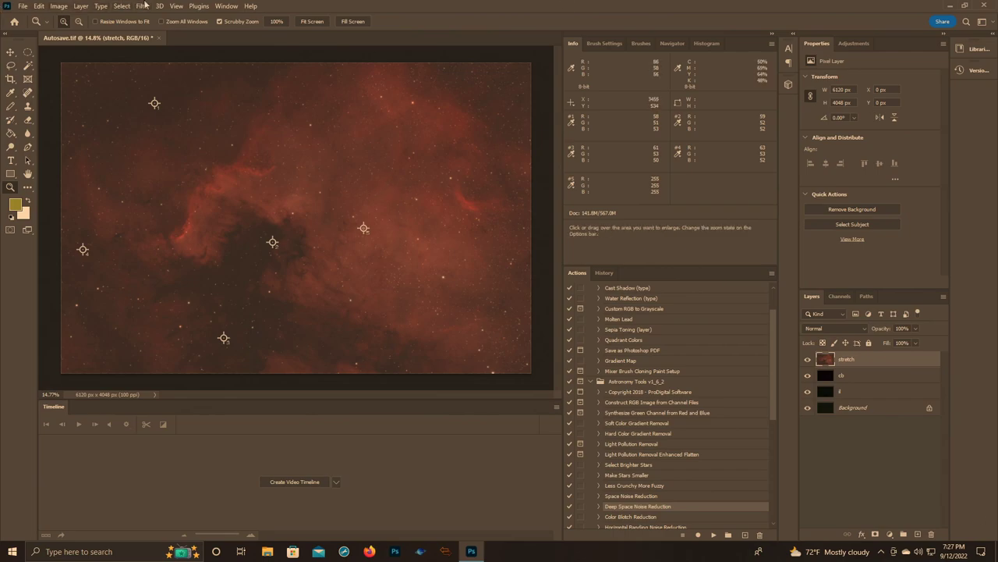
- Rotate the whole image 180°
{"action": "left_click", "coordinate": [60, 6]}
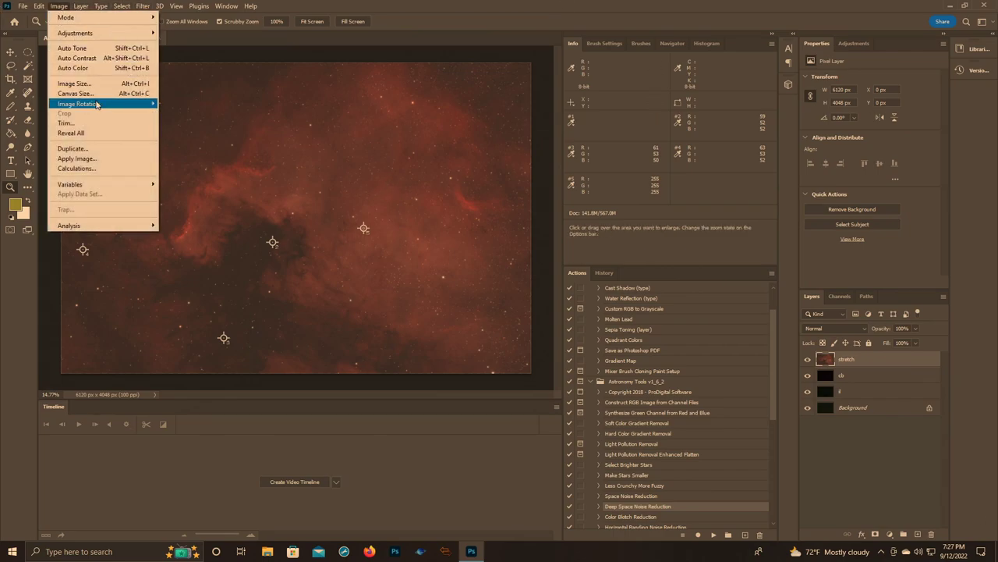
{"action": "mouse_move", "coordinate": [105, 103]}
{"action": "left_click", "coordinate": [171, 103]}
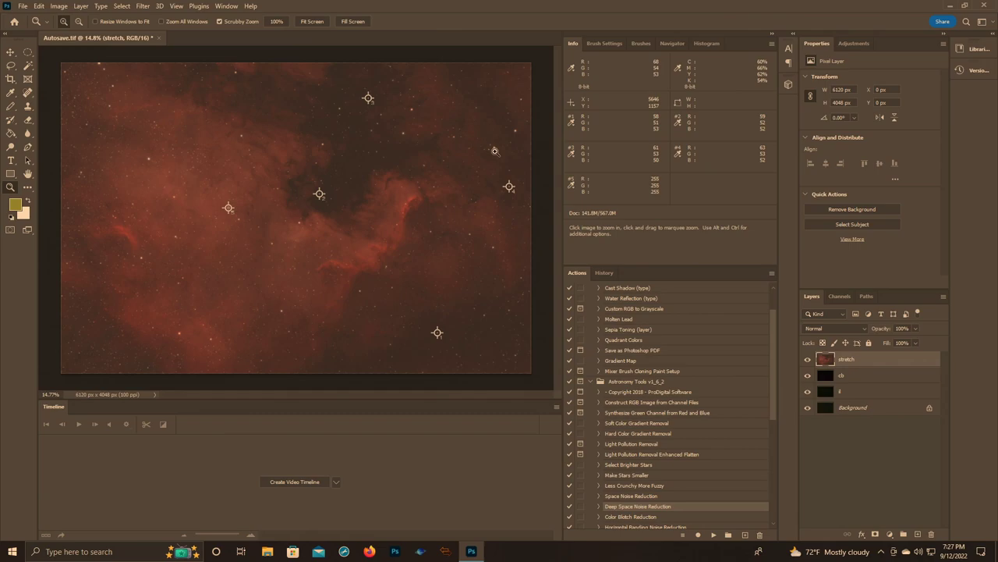
- Duplicate the stretch layer and rename the copy 'gradient'
{"action": "right_click", "coordinate": [840, 362]}
{"action": "left_click", "coordinate": [871, 146]}
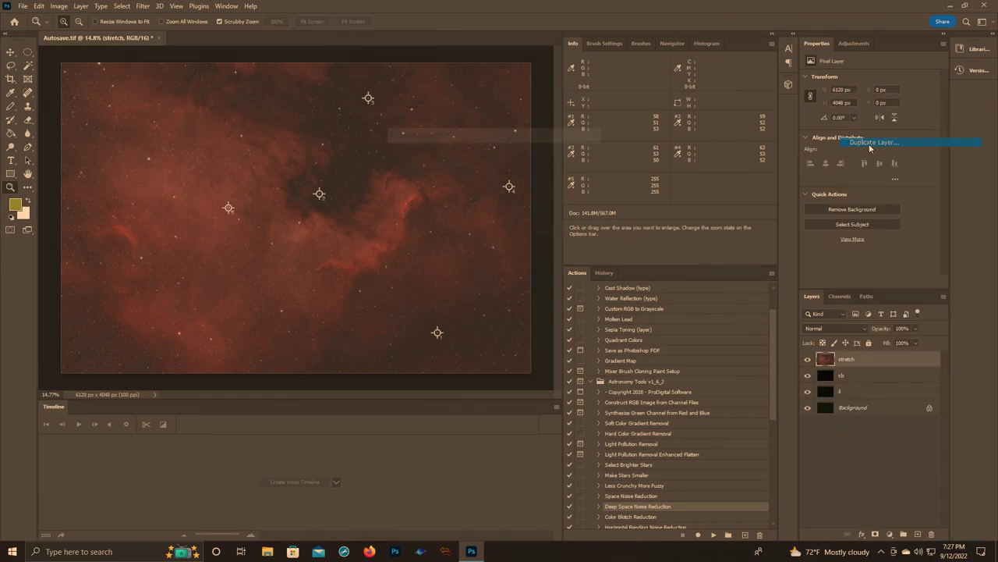
{"action": "left_click", "coordinate": [596, 159]}
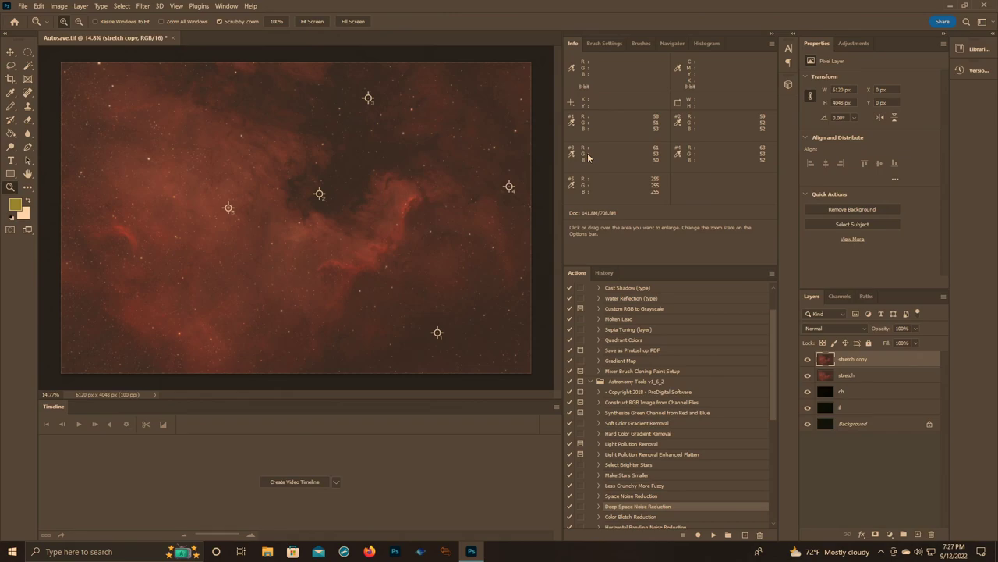
{"action": "double_click", "coordinate": [856, 360]}
{"action": "type", "text": "cradient"}
{"action": "key", "text": "Return"}
- Run RC-Astro GradientXTerminator on the gradient layer with its default settings
{"action": "left_click", "coordinate": [144, 8]}
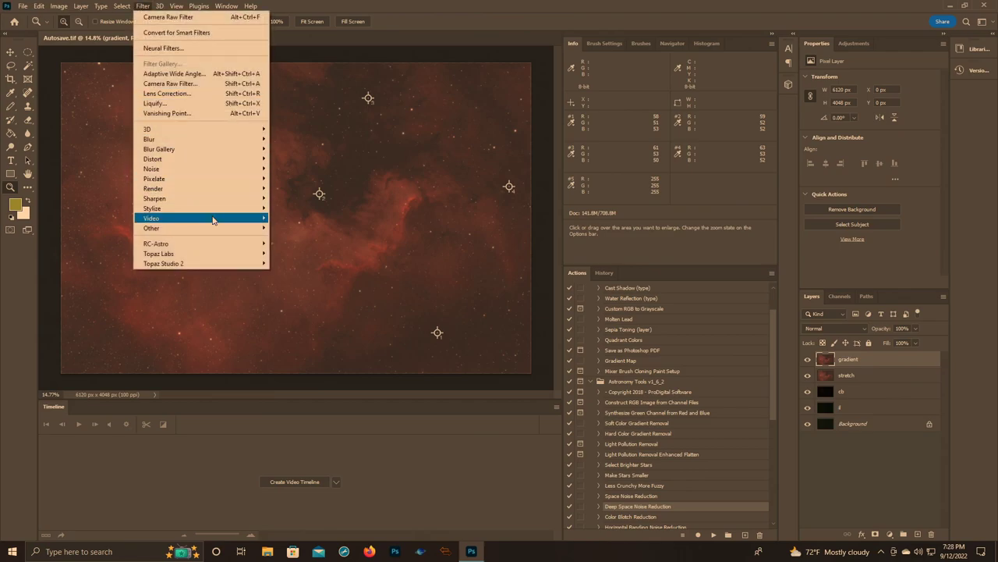
{"action": "mouse_move", "coordinate": [211, 243]}
{"action": "left_click", "coordinate": [306, 243]}
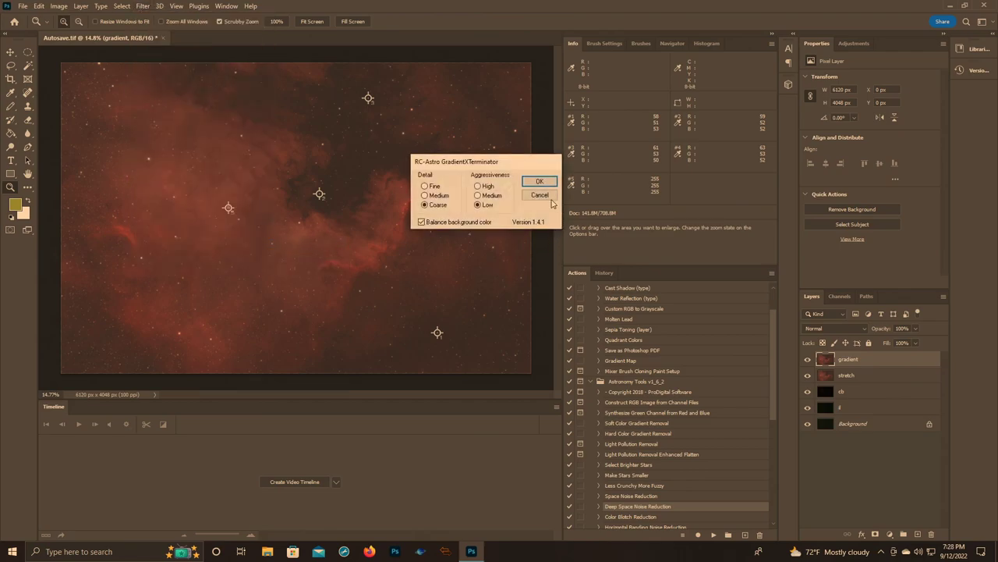
{"action": "left_click", "coordinate": [539, 180]}
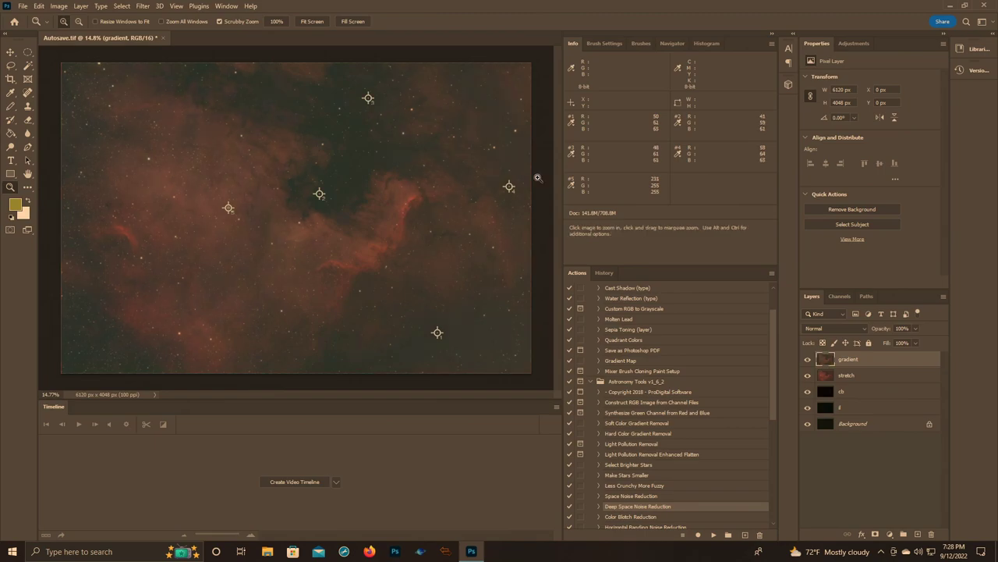
- Show the histogram and toggle the gradient layer to compare before and after
{"action": "left_click", "coordinate": [707, 43]}
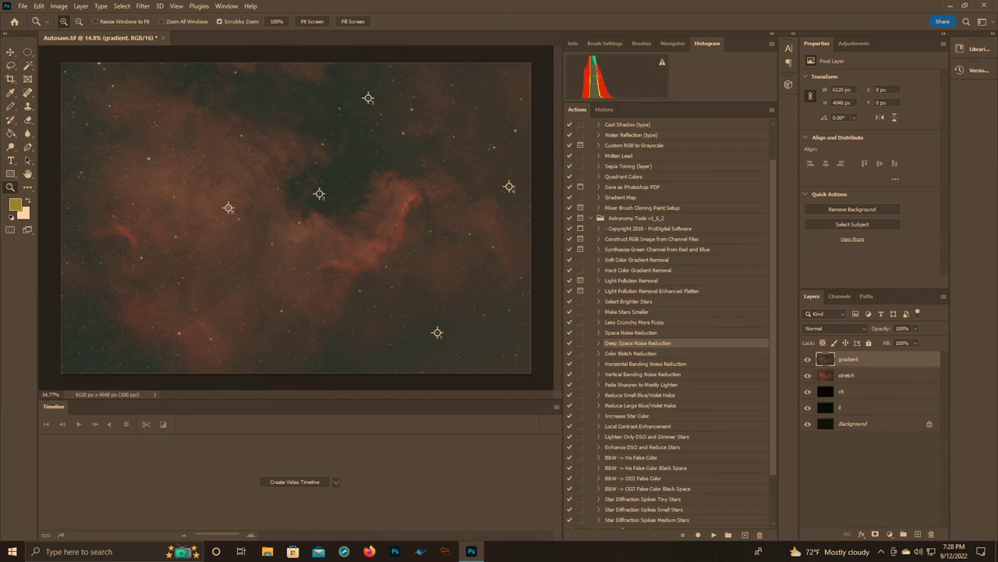
{"action": "left_click", "coordinate": [808, 360]}
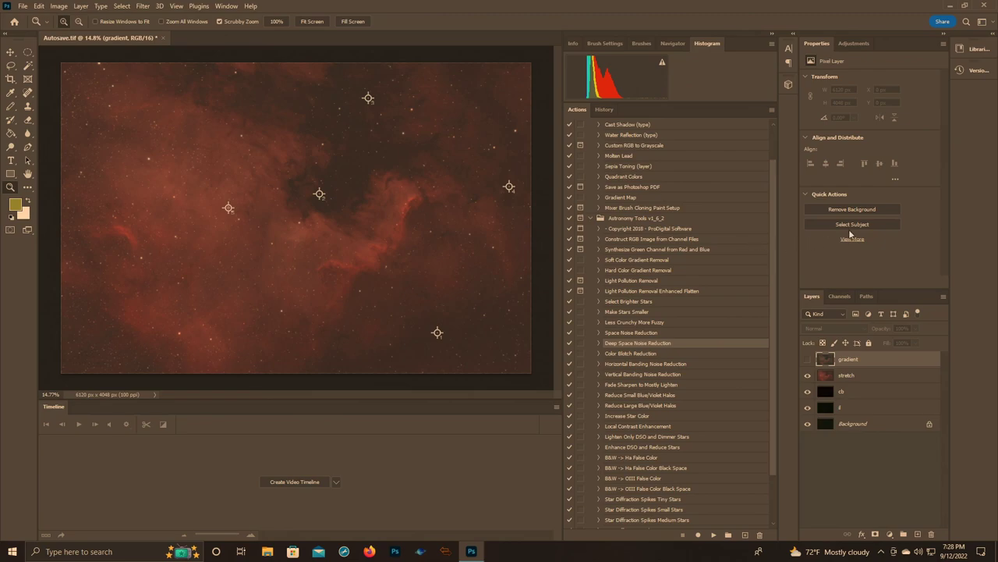
{"action": "left_click", "coordinate": [808, 359]}
{"action": "left_click", "coordinate": [807, 359]}
{"action": "left_click", "coordinate": [808, 360]}
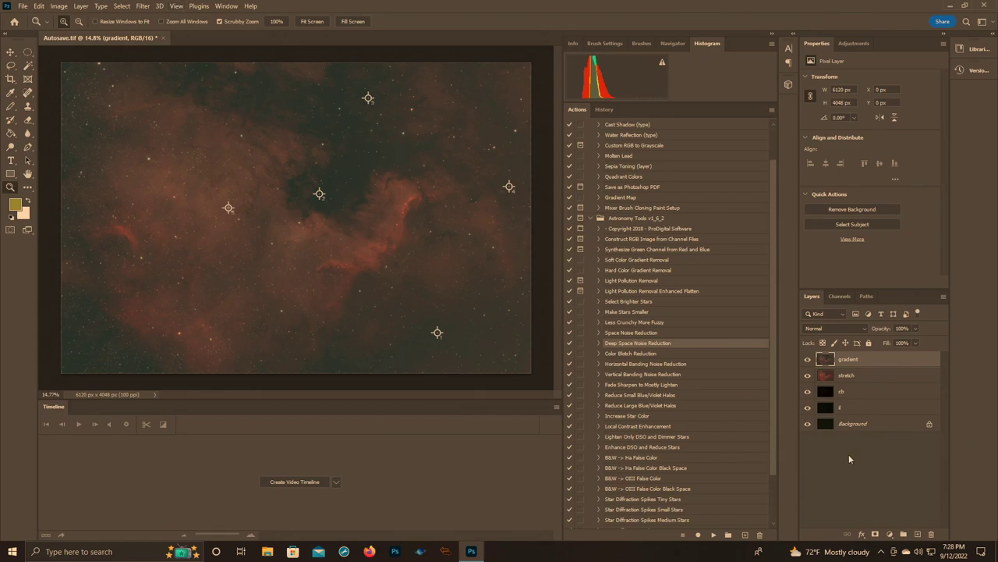
- Duplicate the gradient layer as a new layer named 'starless'
{"action": "right_click", "coordinate": [855, 360]}
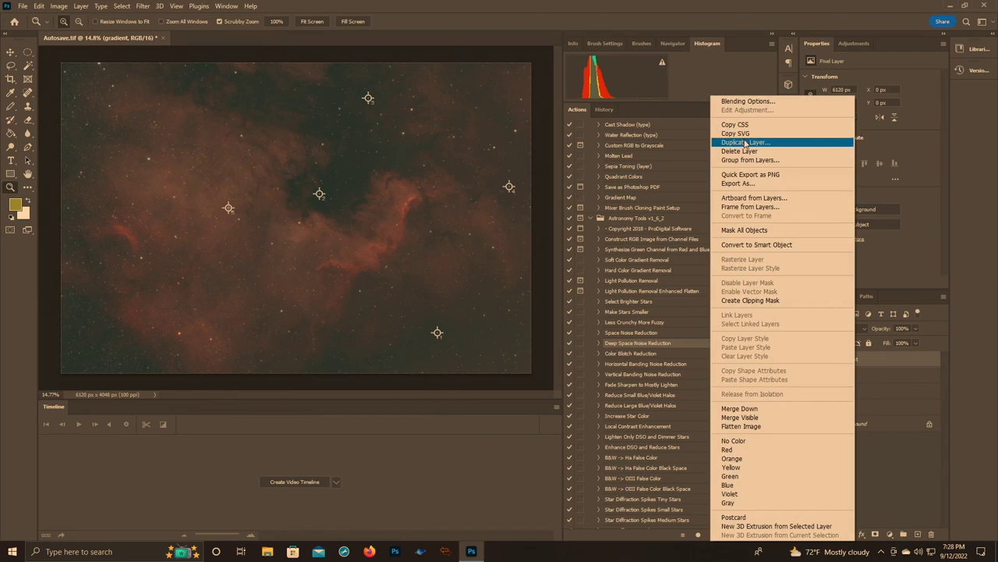
{"action": "left_click", "coordinate": [745, 142]}
{"action": "type", "text": "starless"}
{"action": "key", "text": "Return"}
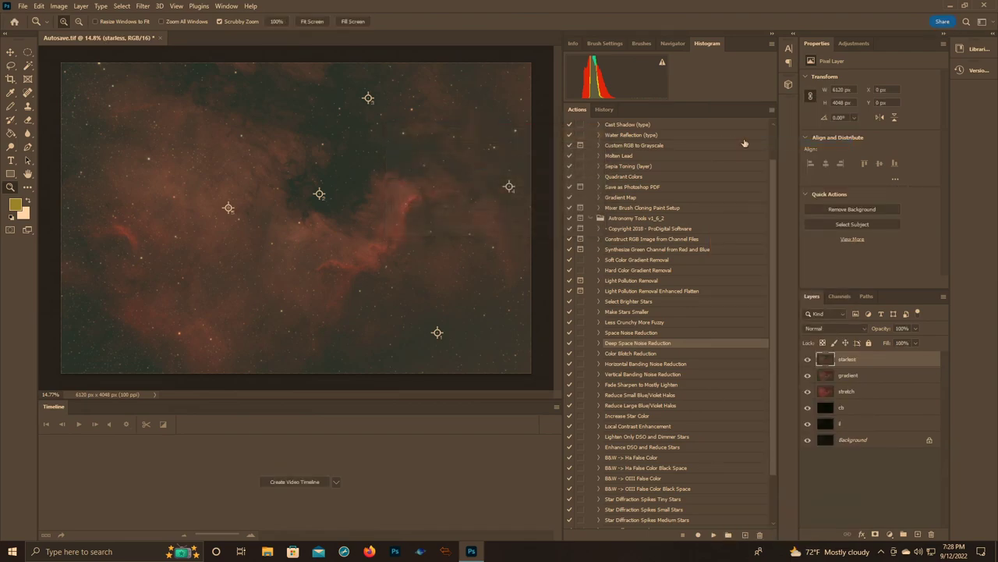
- Run RC-Astro NoiseXTerminator on the starless layer
{"action": "left_click", "coordinate": [142, 8]}
{"action": "mouse_move", "coordinate": [249, 244]}
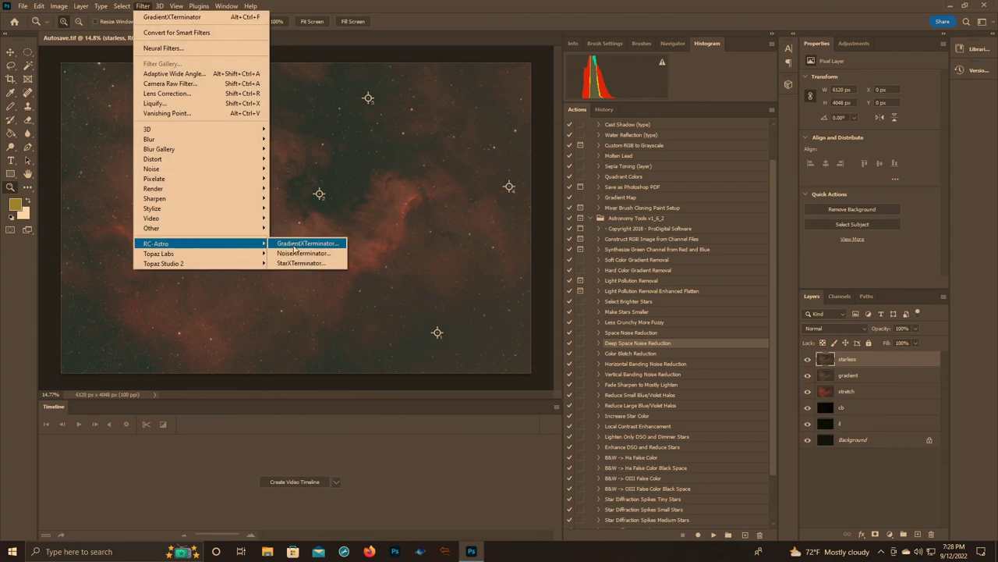
{"action": "left_click", "coordinate": [300, 253]}
{"action": "left_click", "coordinate": [542, 177]}
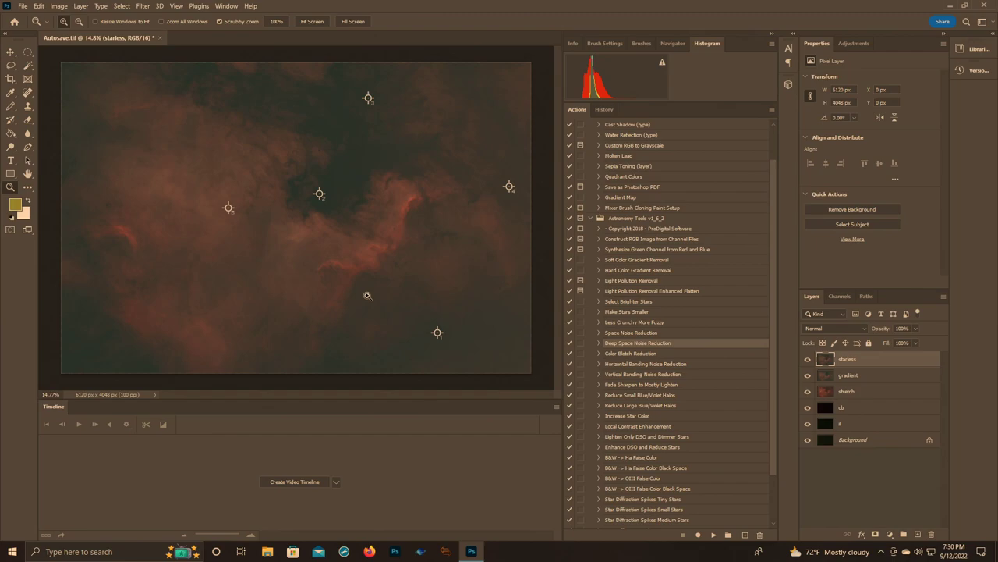
- Duplicate the gradient layer as a new layer named 'stars'
{"action": "left_click", "coordinate": [855, 380]}
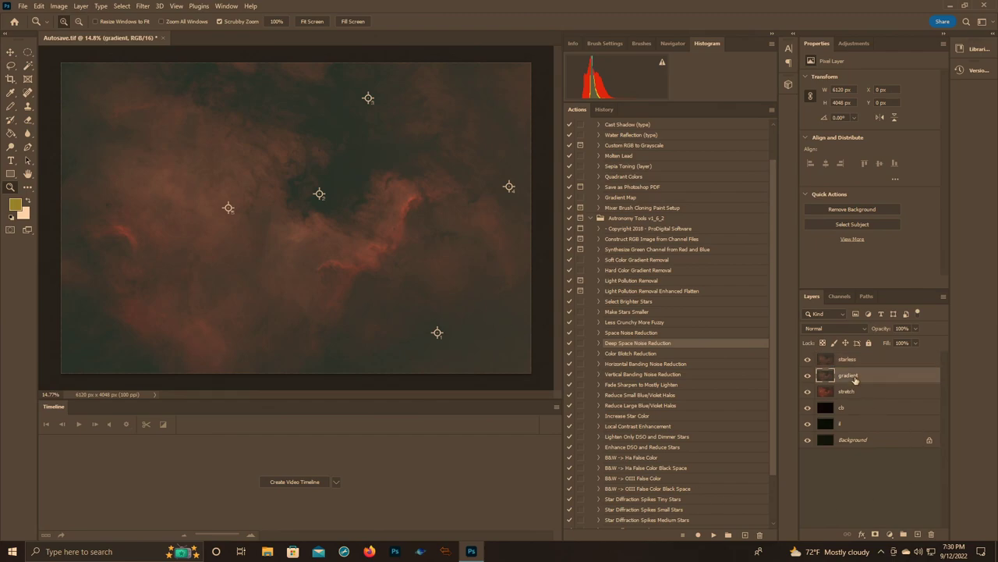
{"action": "right_click", "coordinate": [856, 380]}
{"action": "left_click", "coordinate": [777, 142]}
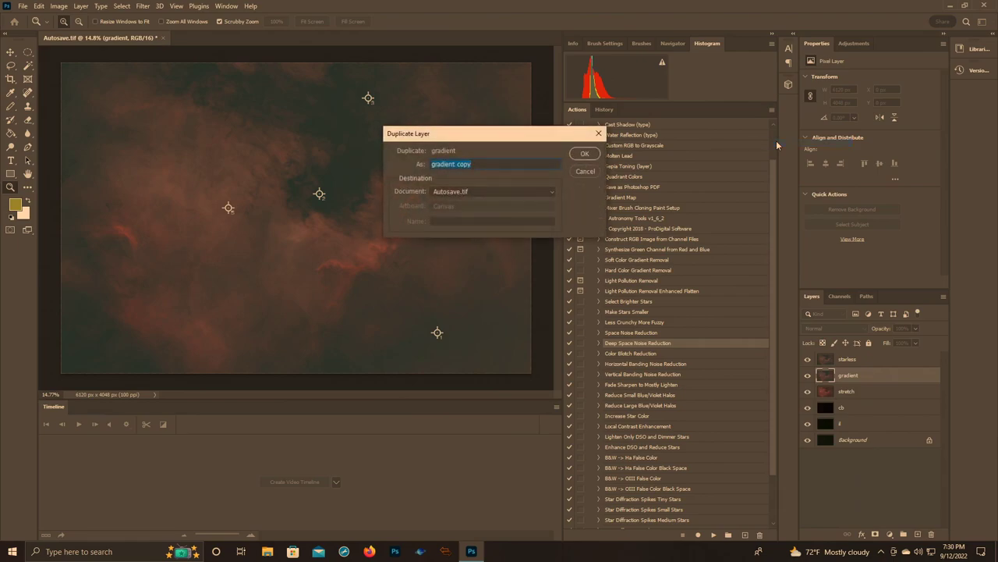
{"action": "type", "text": "stars"}
{"action": "key", "text": "Return"}
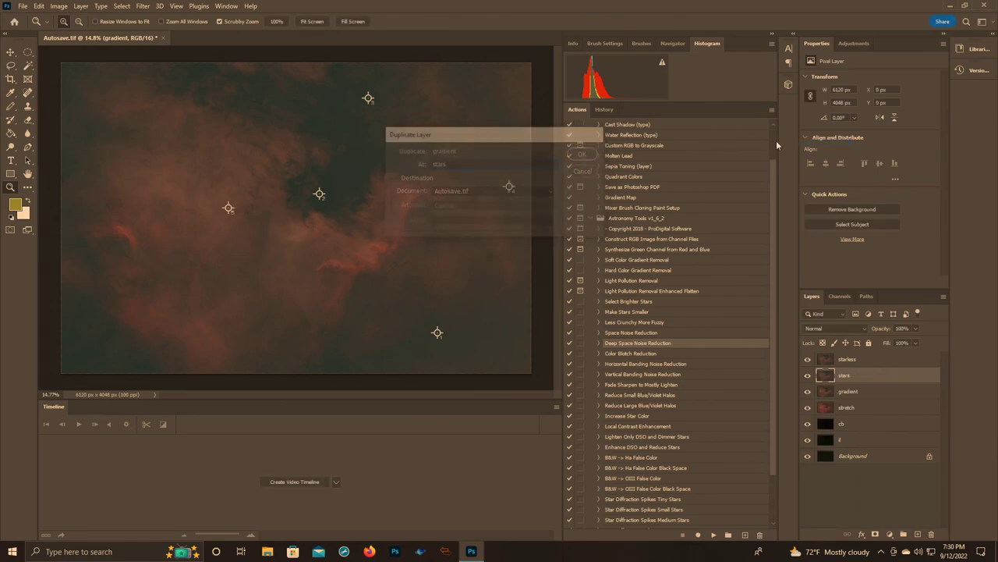
- Apply Image with the starless layer as source, Subtract blending and Offset 2
{"action": "left_click", "coordinate": [56, 7]}
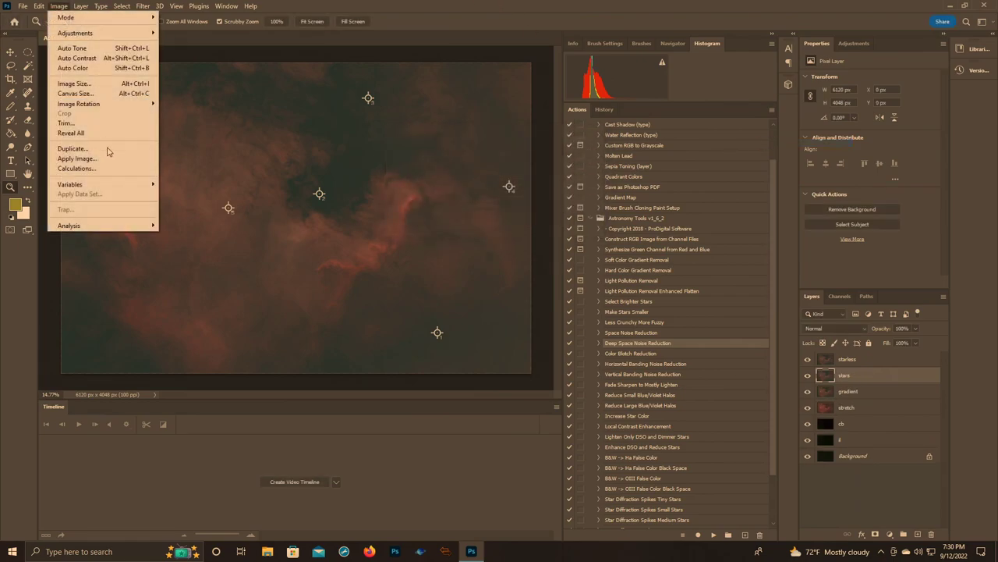
{"action": "left_click", "coordinate": [115, 157]}
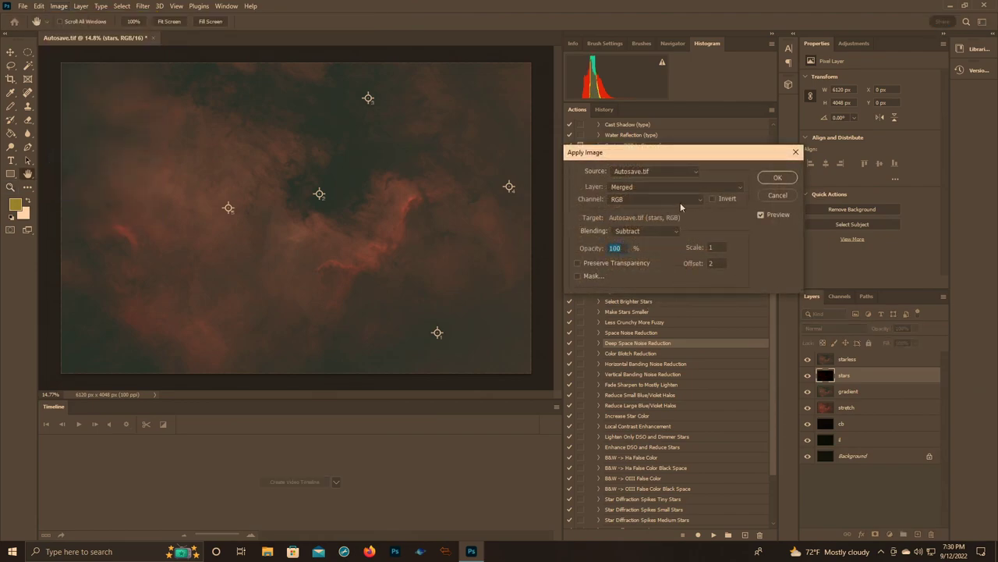
{"action": "left_click", "coordinate": [662, 188]}
{"action": "left_click", "coordinate": [619, 214]}
{"action": "left_click", "coordinate": [648, 231]}
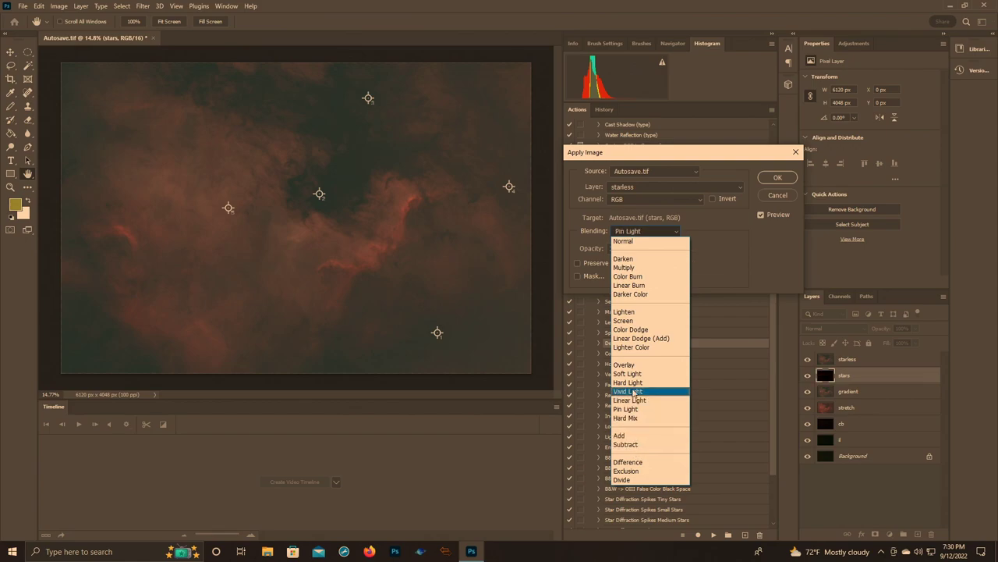
{"action": "left_click", "coordinate": [624, 268]}
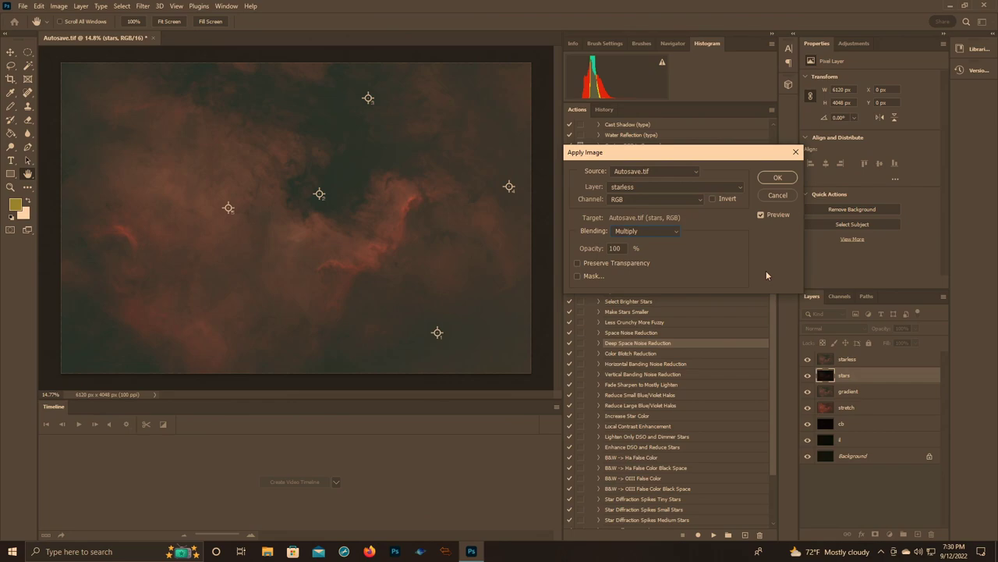
{"action": "left_click", "coordinate": [646, 231]}
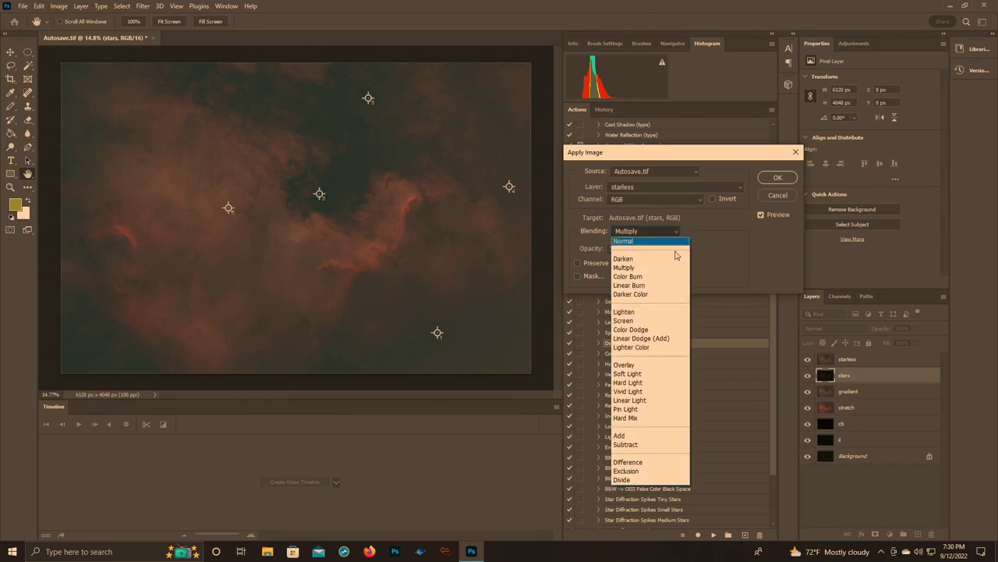
{"action": "left_click", "coordinate": [649, 444]}
{"action": "double_click", "coordinate": [726, 263]}
{"action": "type", "text": "2"}
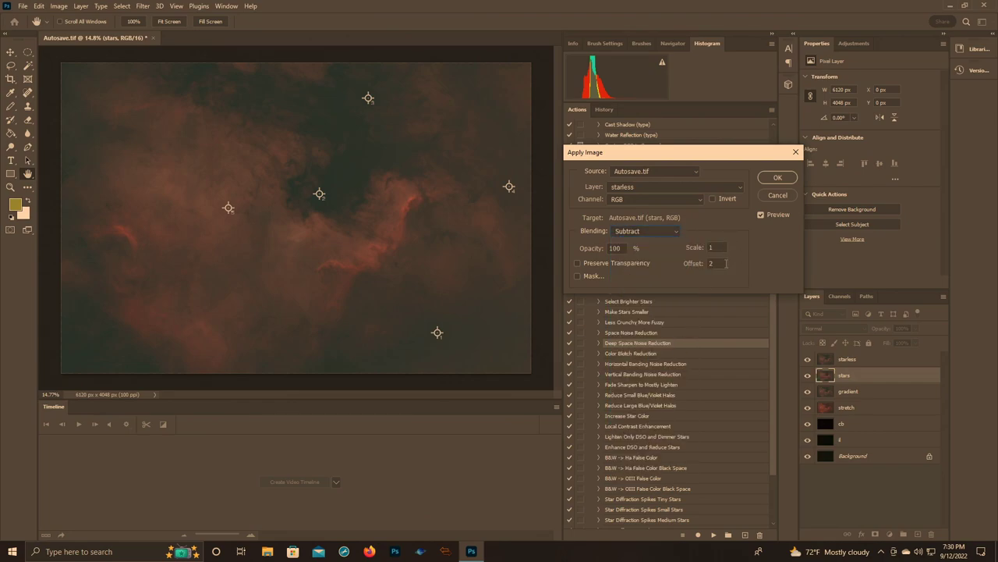
{"action": "left_click", "coordinate": [777, 178]}
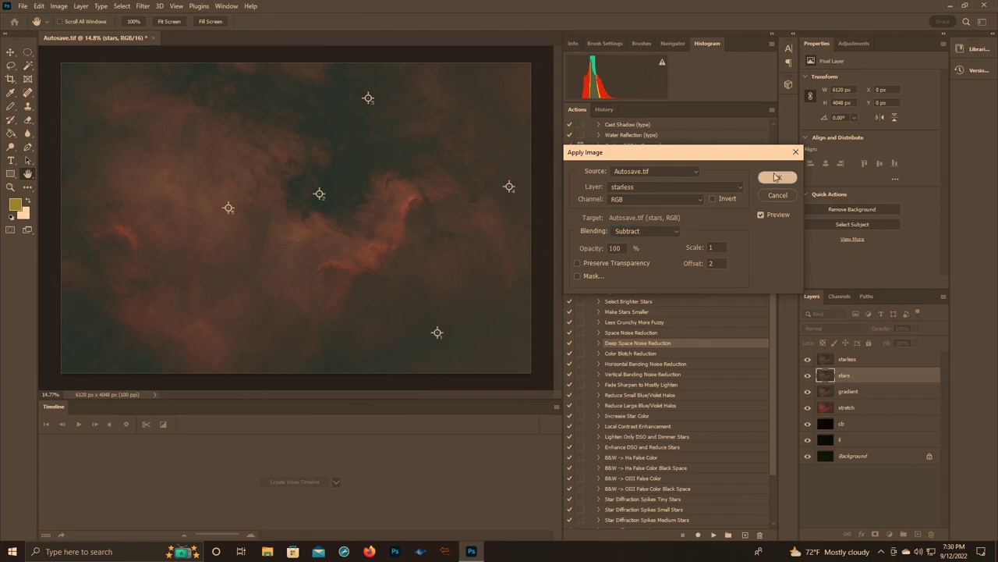
- Hide the starless layer, zoom in to inspect the stars, then fit the image on screen
{"action": "left_click", "coordinate": [807, 359]}
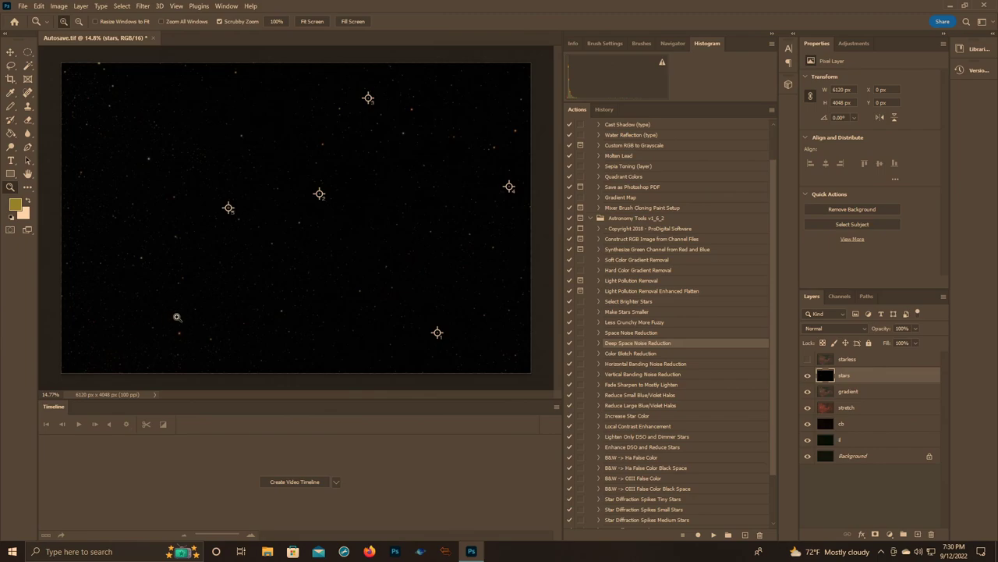
{"action": "left_click", "coordinate": [351, 232]}
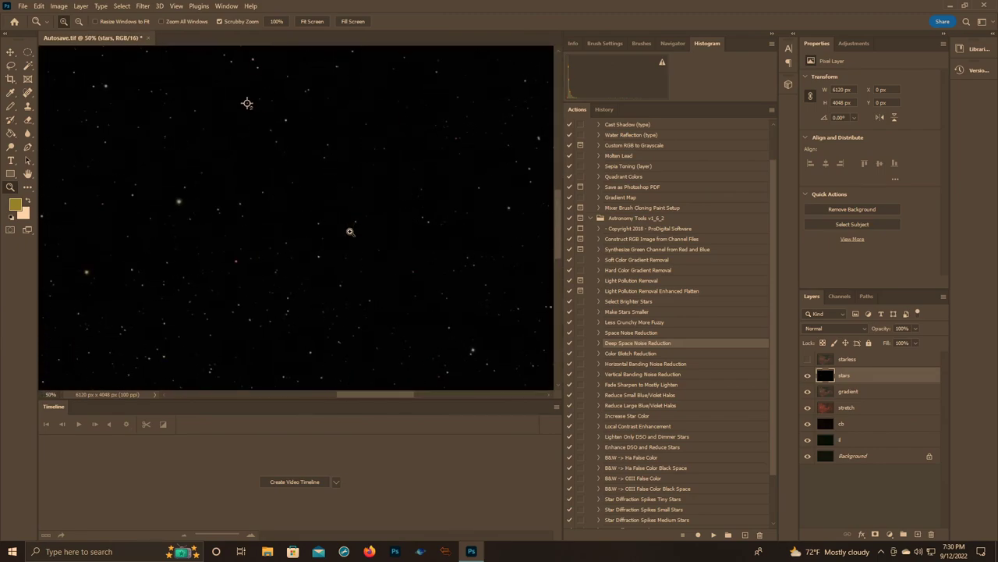
{"action": "right_click", "coordinate": [304, 243]}
{"action": "left_click", "coordinate": [328, 250]}
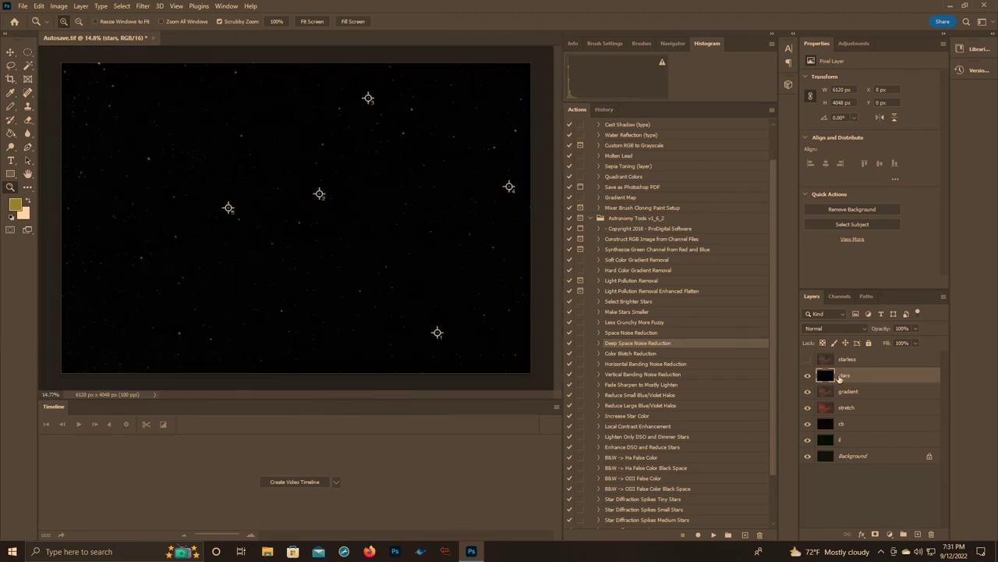
- Duplicate the stars layer as 'stars copy'
{"action": "right_click", "coordinate": [840, 378]}
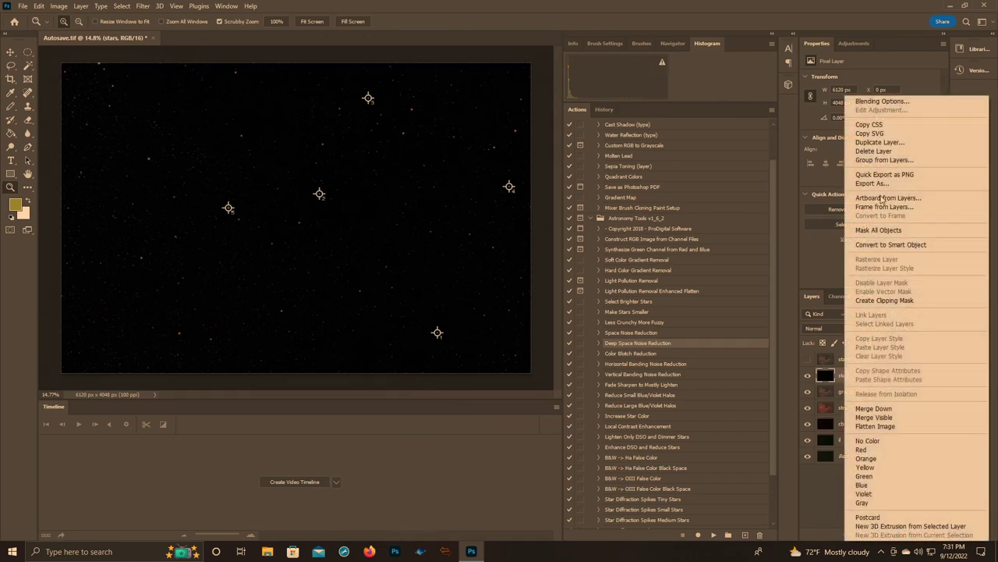
{"action": "left_click", "coordinate": [880, 143]}
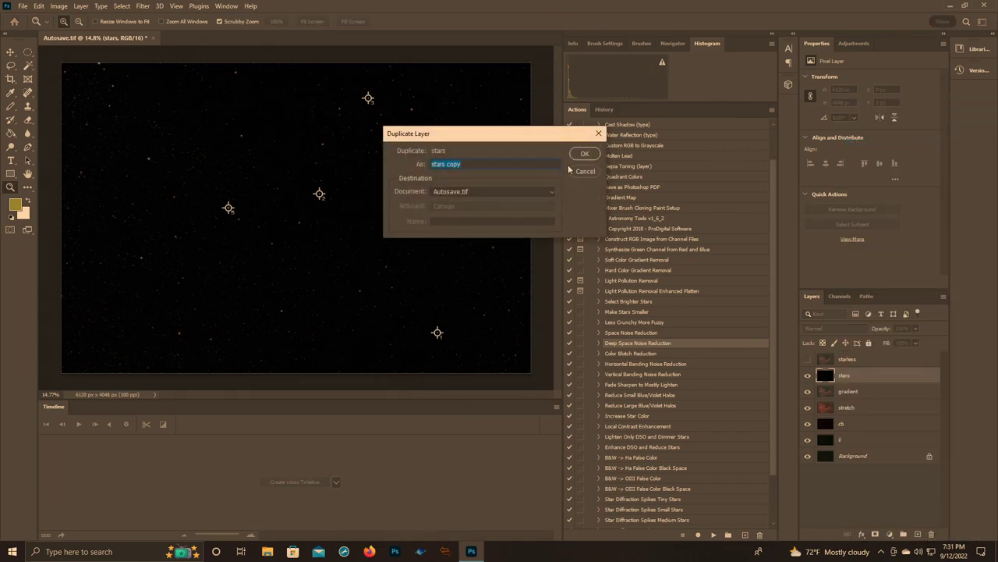
{"action": "left_click", "coordinate": [582, 159]}
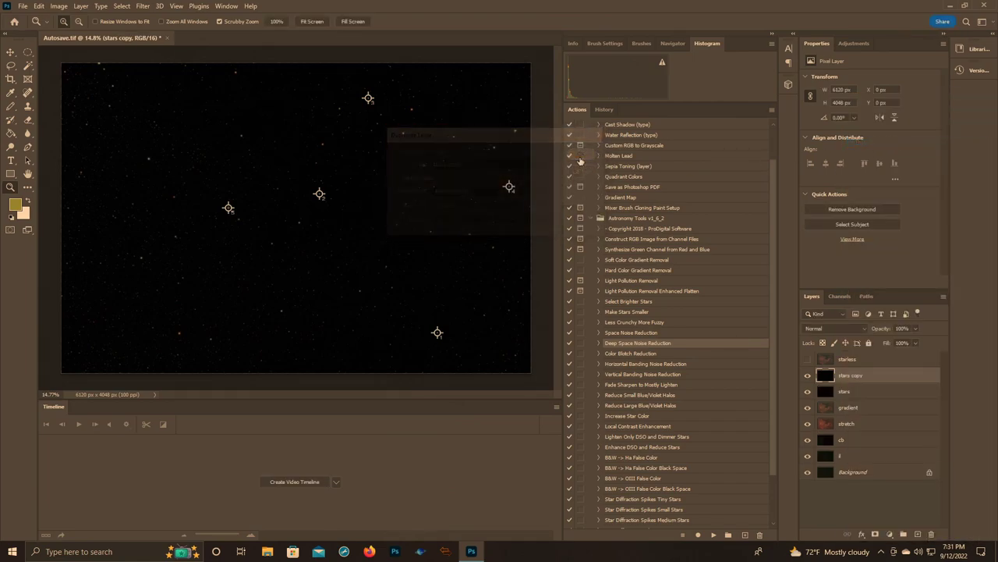
- In Camera Raw's Color Mixer, cut saturation to Reds -19, Oranges -22, Magentas -100
{"action": "left_click", "coordinate": [143, 6]}
{"action": "left_click", "coordinate": [170, 84]}
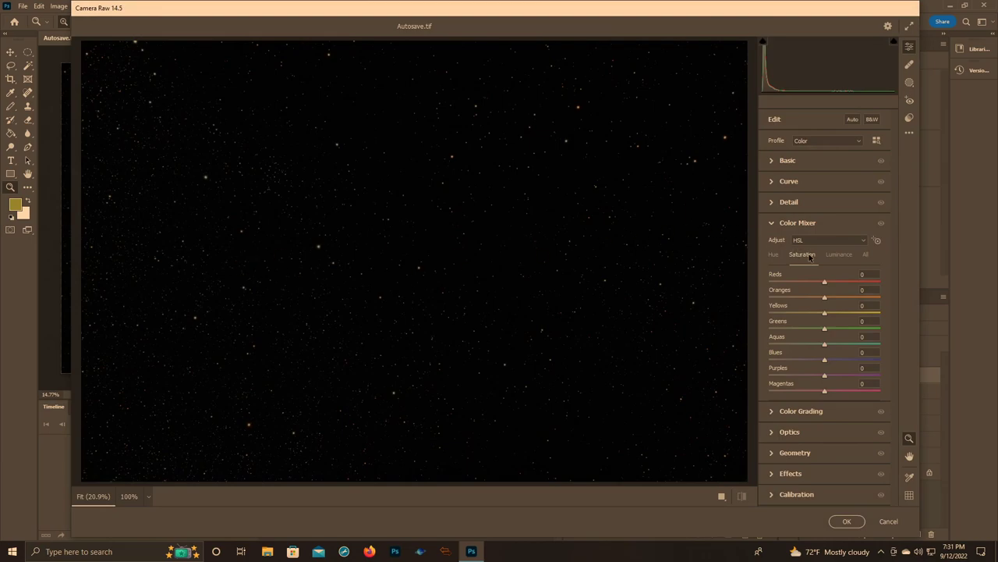
{"action": "left_click", "coordinate": [582, 125]}
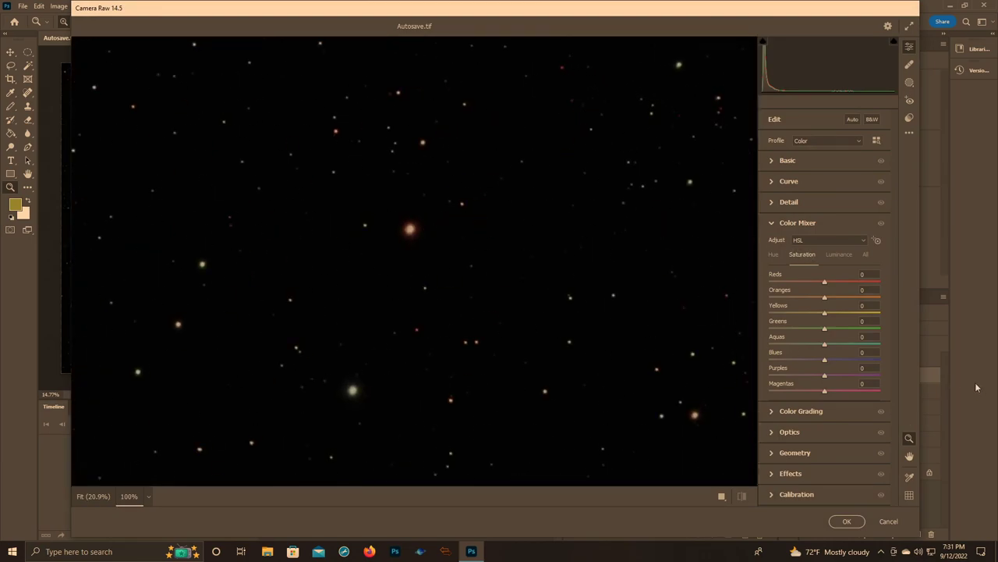
{"action": "left_click_drag", "start_coordinate": [825, 282], "coordinate": [818, 299]}
{"action": "left_click_drag", "start_coordinate": [819, 389], "coordinate": [764, 390]}
{"action": "left_click", "coordinate": [326, 279], "text": "alt"}
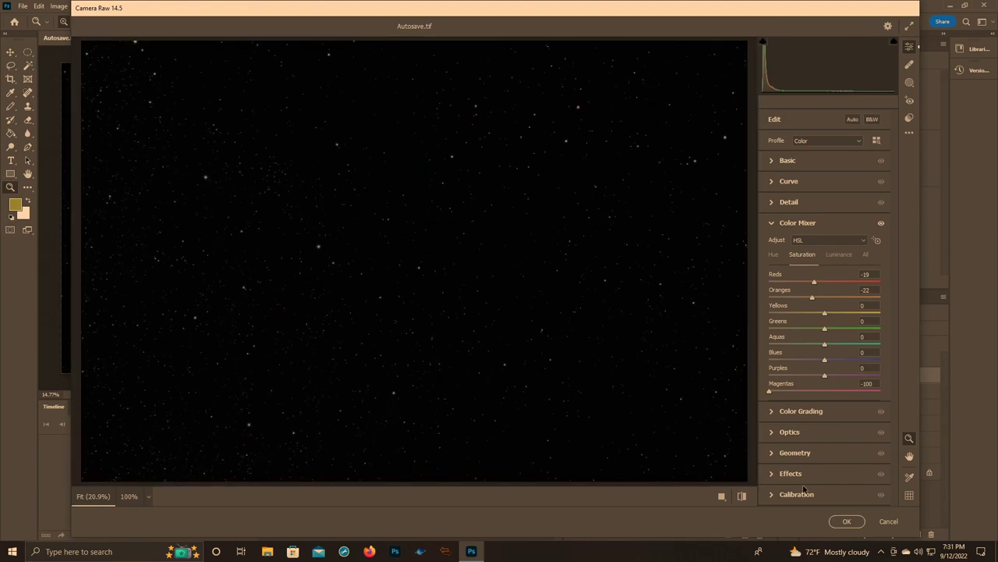
{"action": "left_click", "coordinate": [856, 523]}
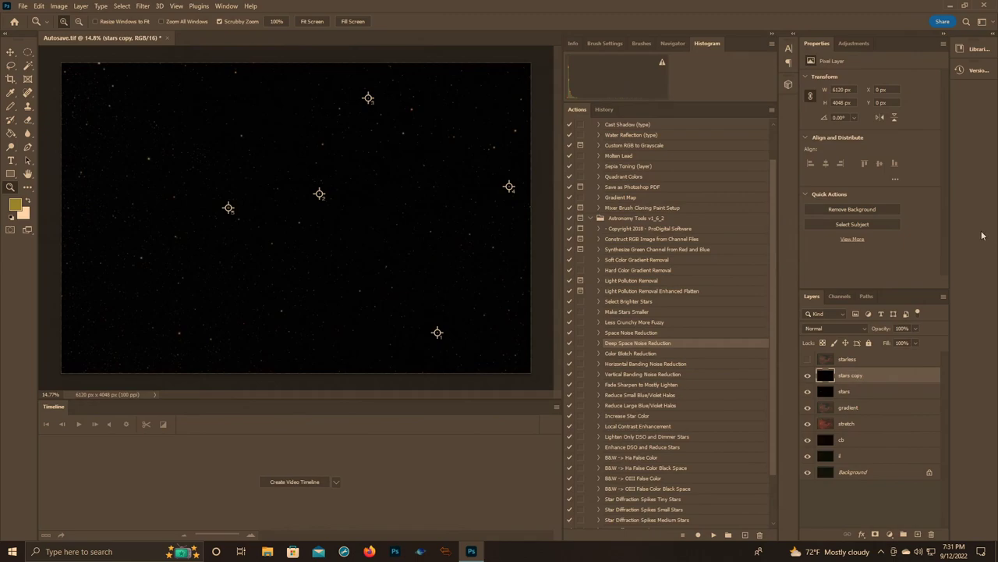
- Select the stars with a Highlights Color Range, Fuzziness 85, Range 80, Invert off
{"action": "left_click", "coordinate": [122, 7]}
{"action": "left_click", "coordinate": [193, 106]}
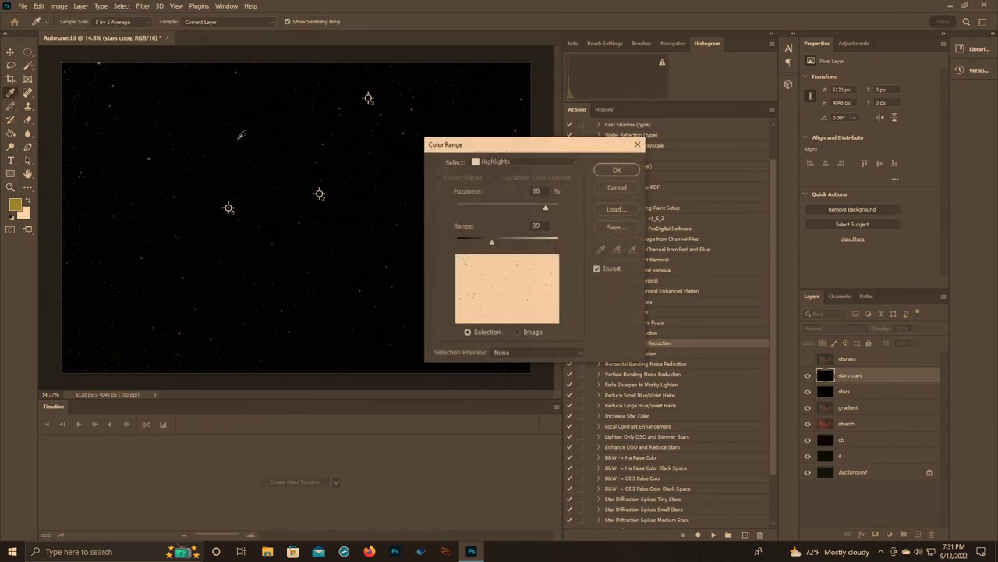
{"action": "left_click", "coordinate": [524, 161]}
{"action": "key", "text": "Escape"}
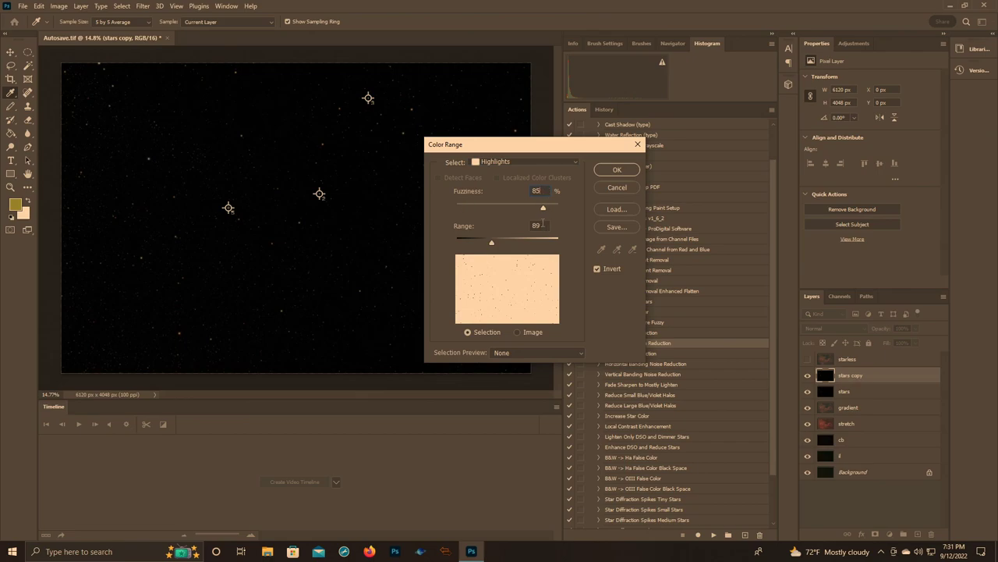
{"action": "key", "text": "BackSpace"}
{"action": "type", "text": "0"}
{"action": "left_click", "coordinate": [597, 269]}
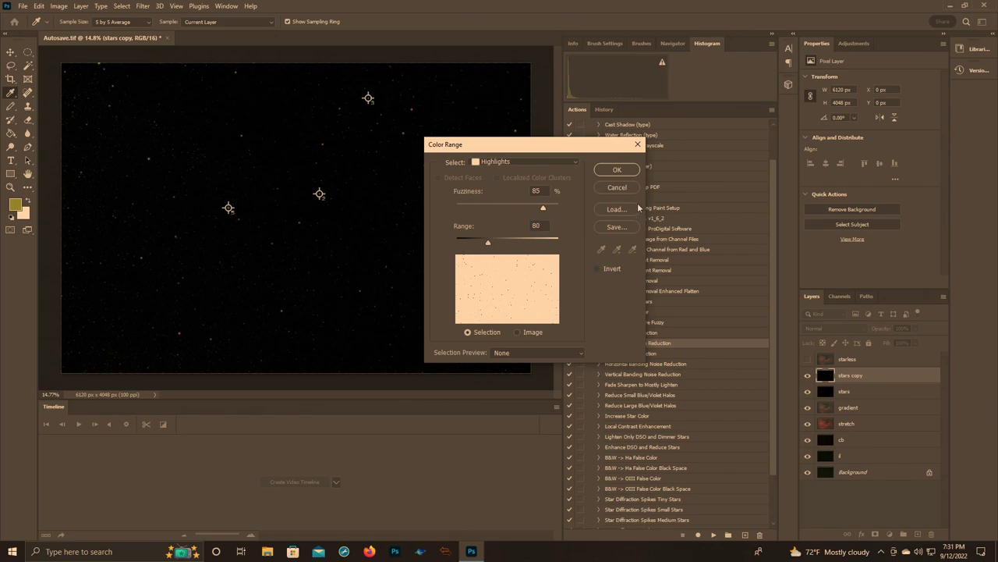
{"action": "left_click", "coordinate": [617, 169]}
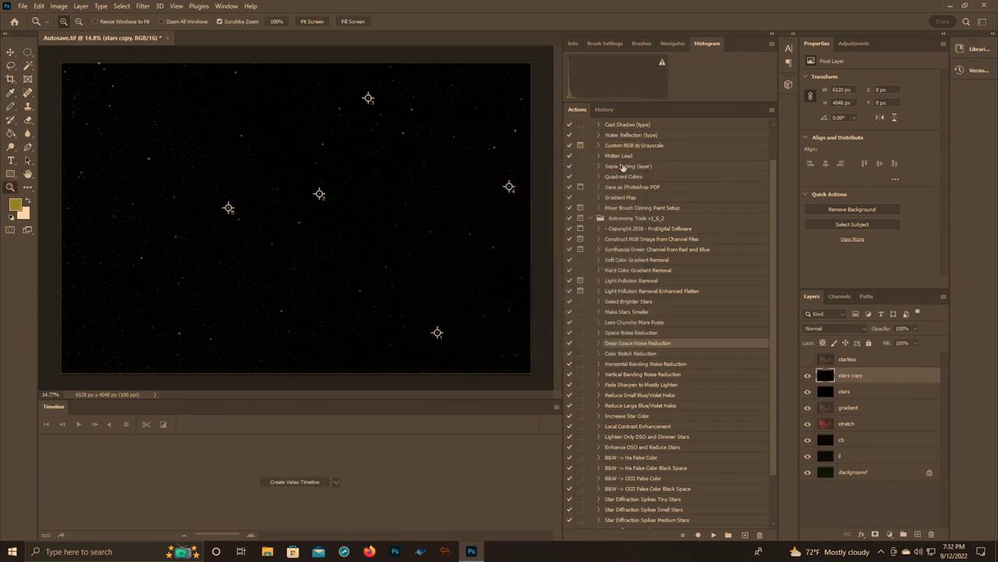
- Zoom in to 200% and invert the selection twice to check the stars, then fit on screen
{"action": "left_click", "coordinate": [347, 199]}
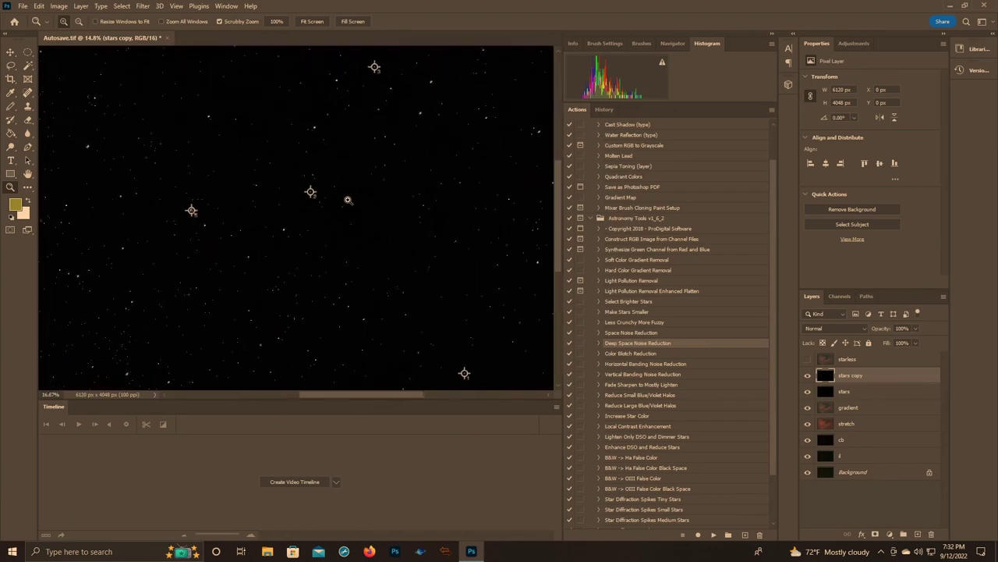
{"action": "left_click", "coordinate": [348, 199]}
{"action": "left_click", "coordinate": [346, 200]}
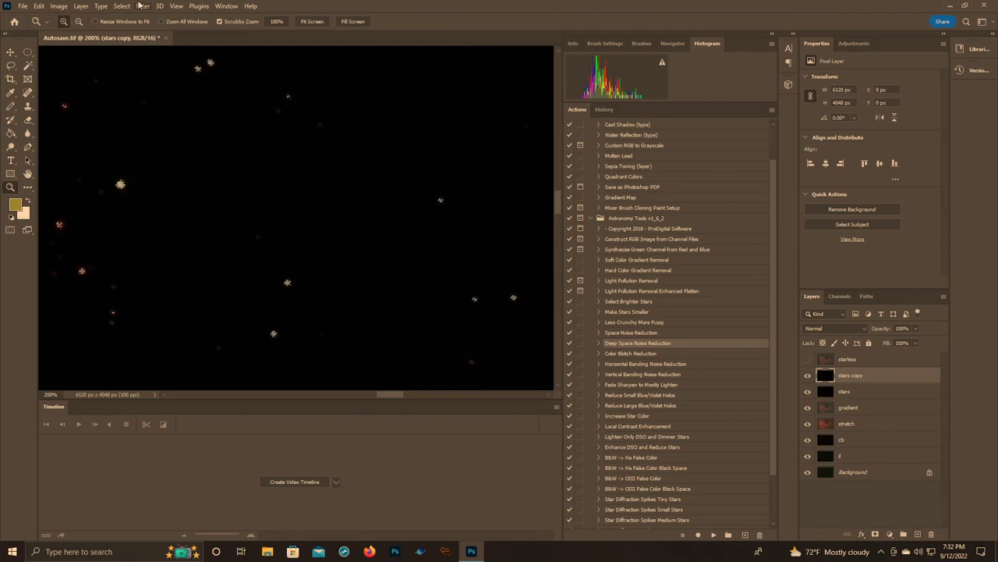
{"action": "left_click", "coordinate": [123, 6]}
{"action": "left_click", "coordinate": [138, 46]}
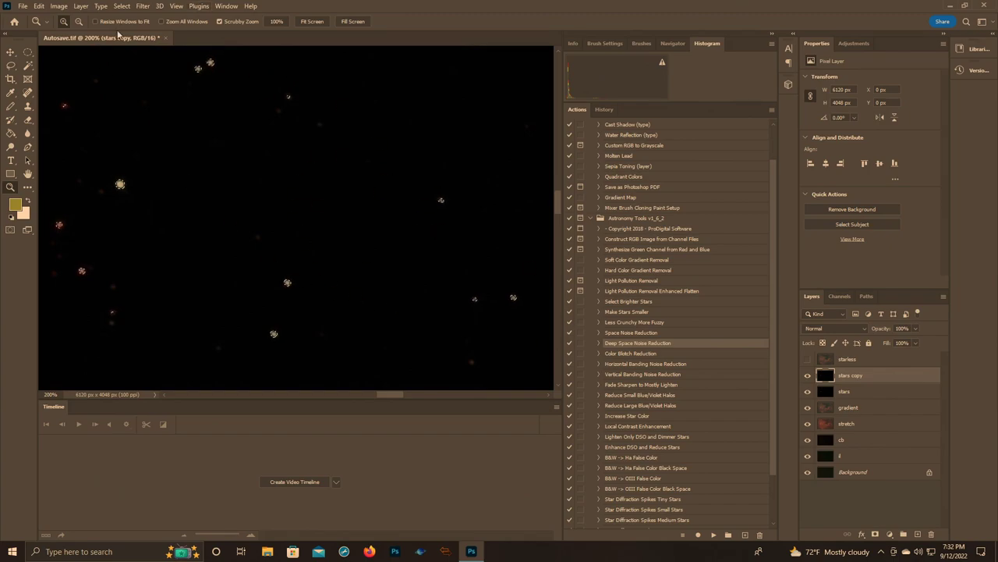
{"action": "left_click", "coordinate": [123, 6]}
{"action": "left_click", "coordinate": [131, 46]}
{"action": "right_click", "coordinate": [171, 136]}
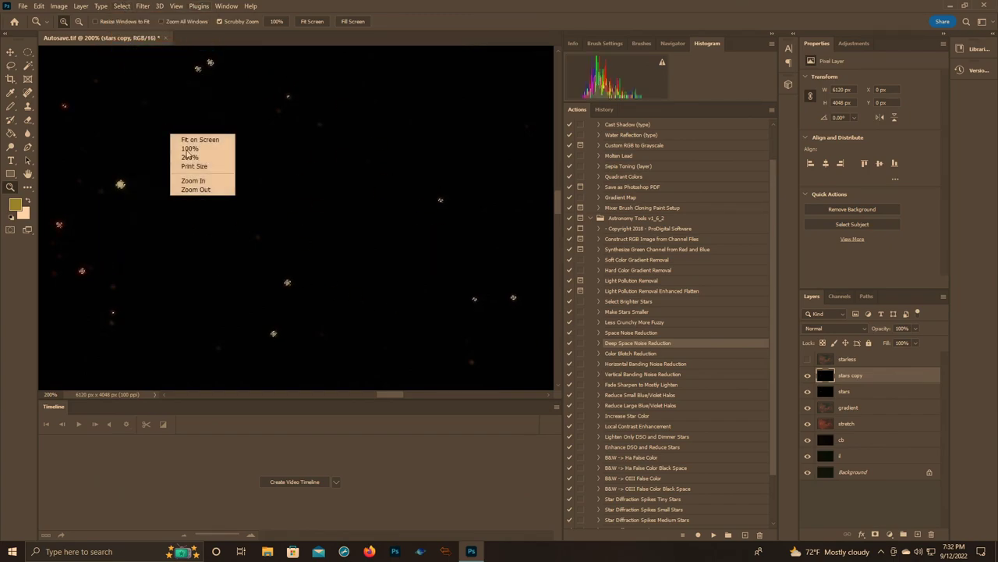
{"action": "left_click", "coordinate": [195, 140]}
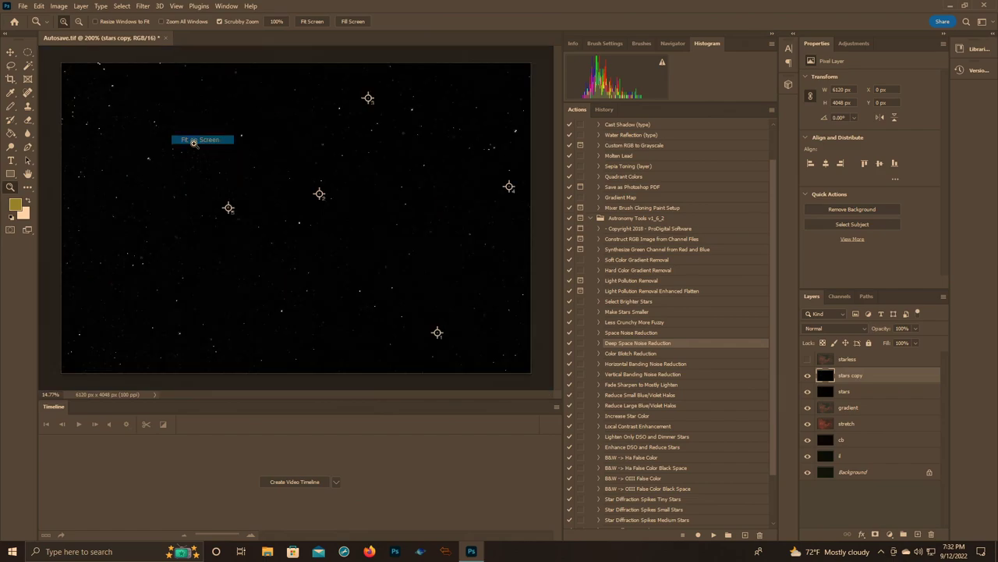
- Expand the star selection slightly and feather it by 1 pixel
{"action": "left_click", "coordinate": [145, 6]}
{"action": "mouse_move", "coordinate": [123, 6]}
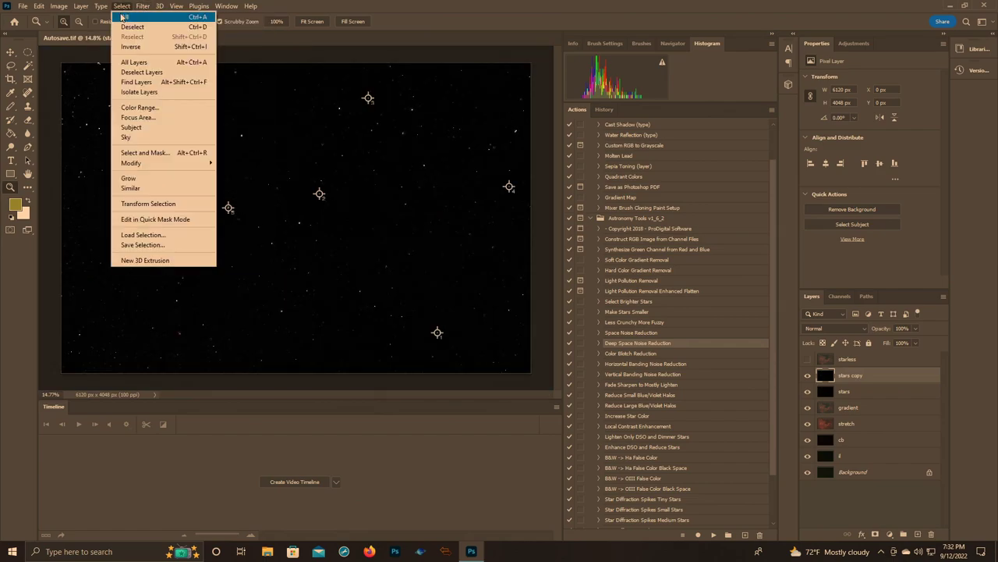
{"action": "mouse_move", "coordinate": [131, 162]}
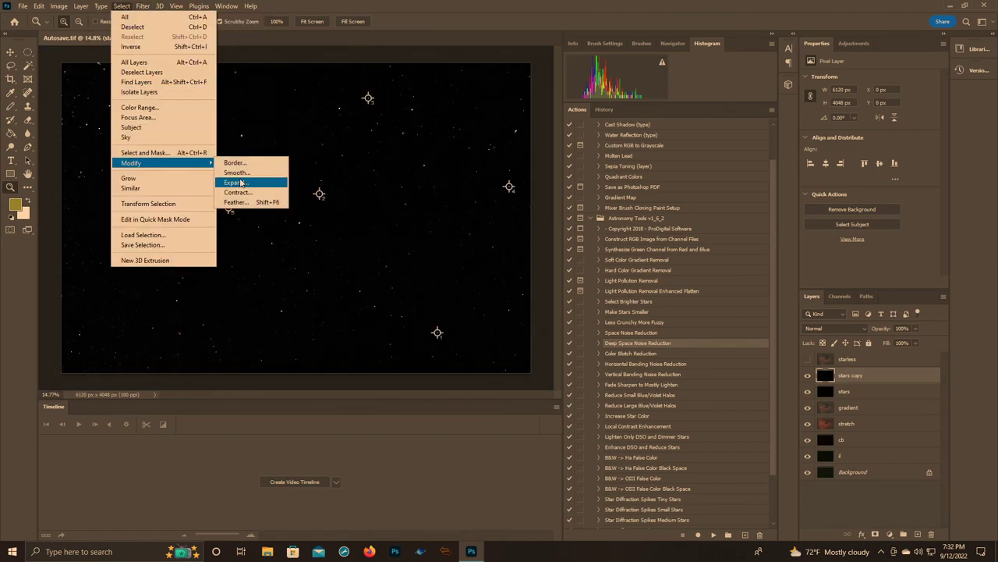
{"action": "left_click", "coordinate": [236, 182]}
{"action": "left_click", "coordinate": [547, 172]}
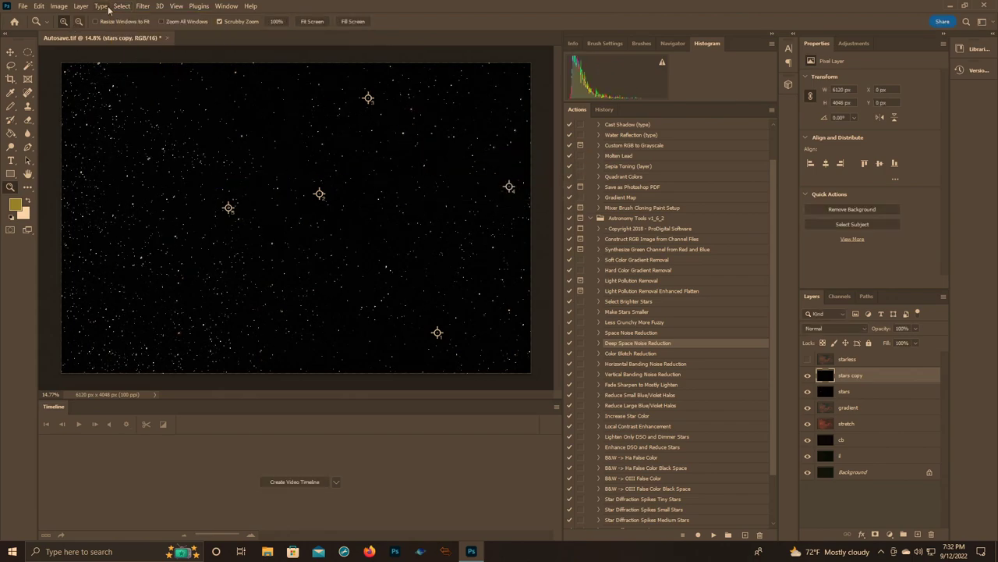
{"action": "left_click", "coordinate": [122, 6]}
{"action": "mouse_move", "coordinate": [195, 162]}
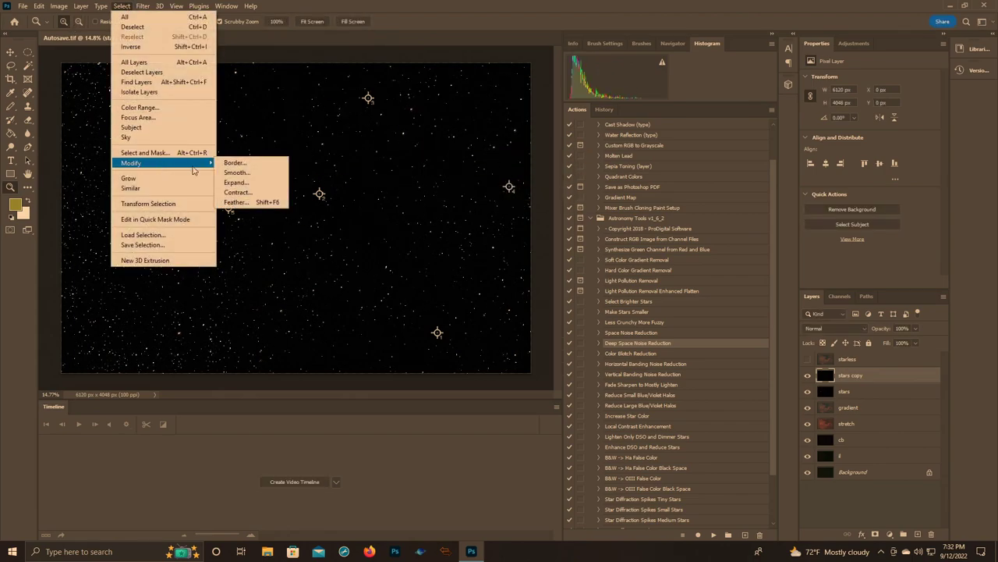
{"action": "left_click", "coordinate": [248, 202]}
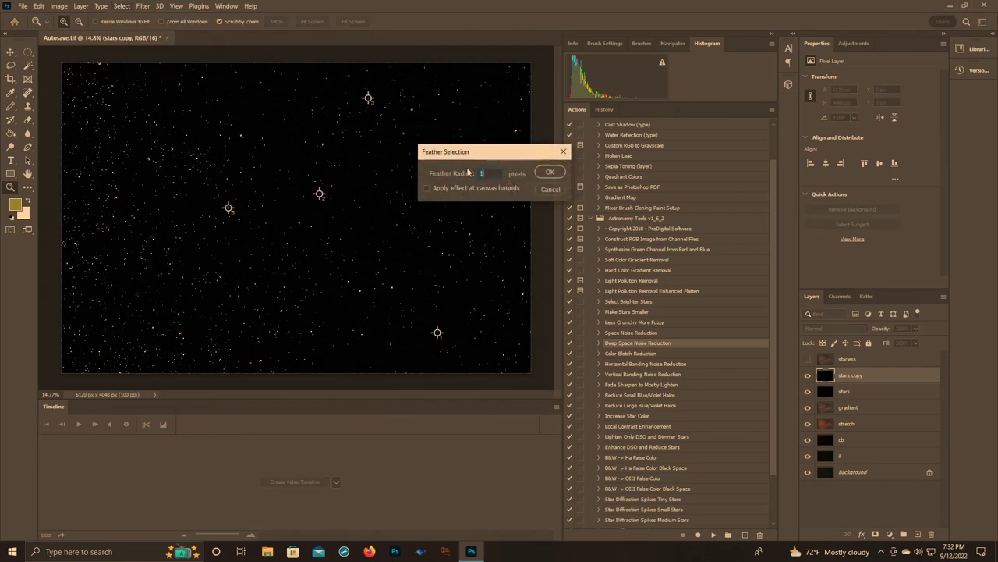
{"action": "left_click", "coordinate": [554, 171]}
- Shrink the stars with a Minimum filter of 0.8 px radius
{"action": "left_click", "coordinate": [140, 7]}
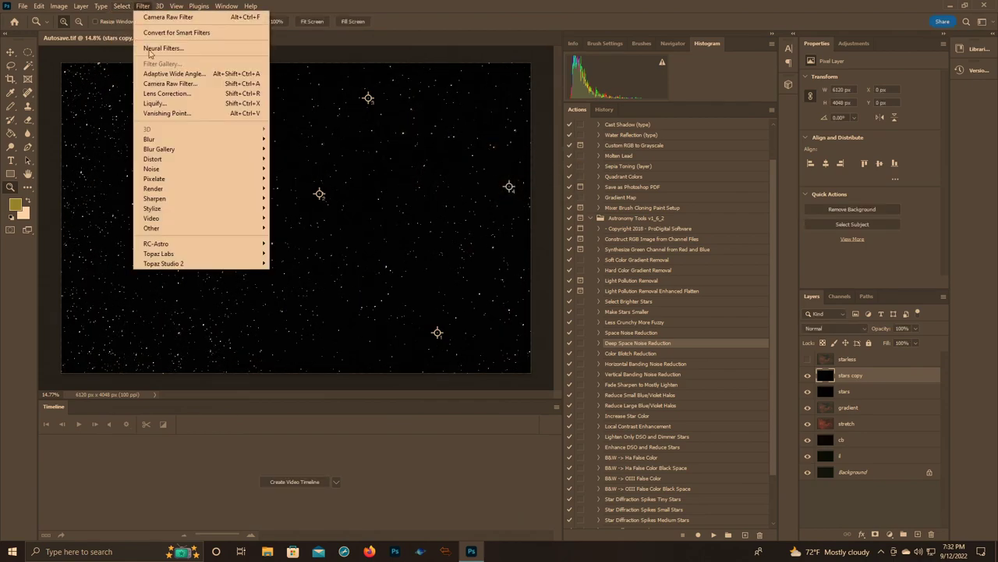
{"action": "mouse_move", "coordinate": [176, 225]}
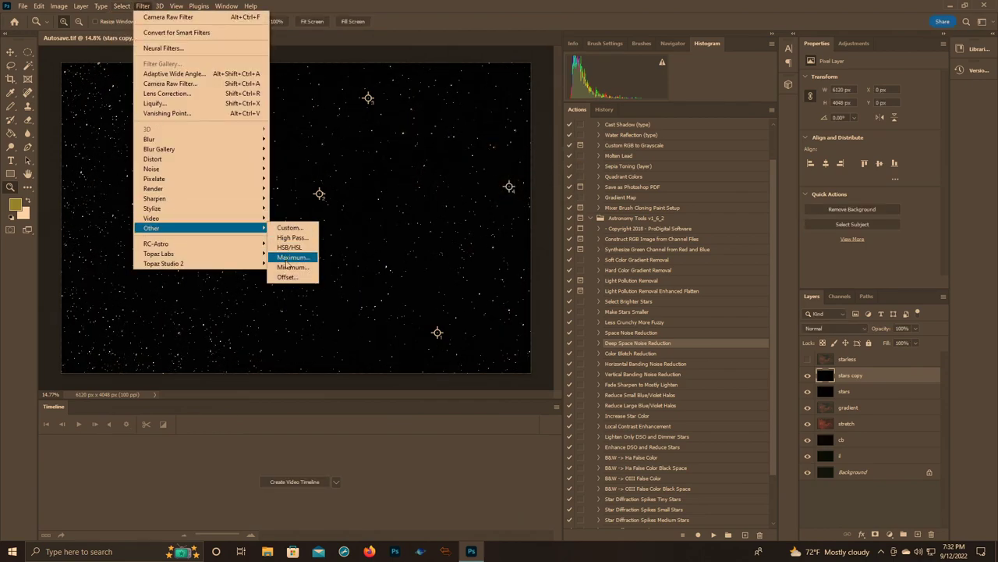
{"action": "left_click", "coordinate": [283, 268]}
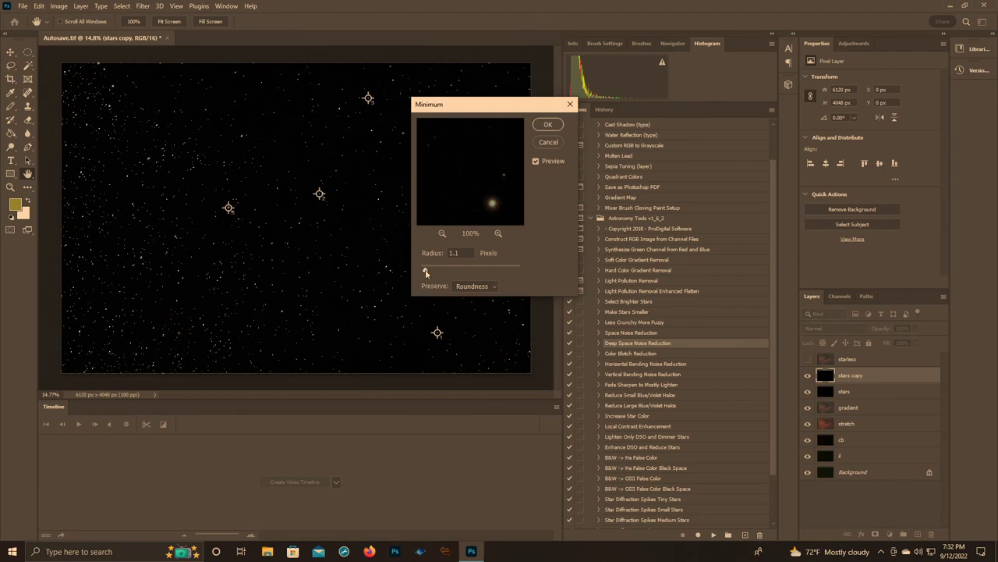
{"action": "left_click", "coordinate": [425, 272]}
{"action": "left_click_drag", "start_coordinate": [425, 272], "coordinate": [437, 273]}
{"action": "left_click_drag", "start_coordinate": [437, 271], "coordinate": [426, 272]}
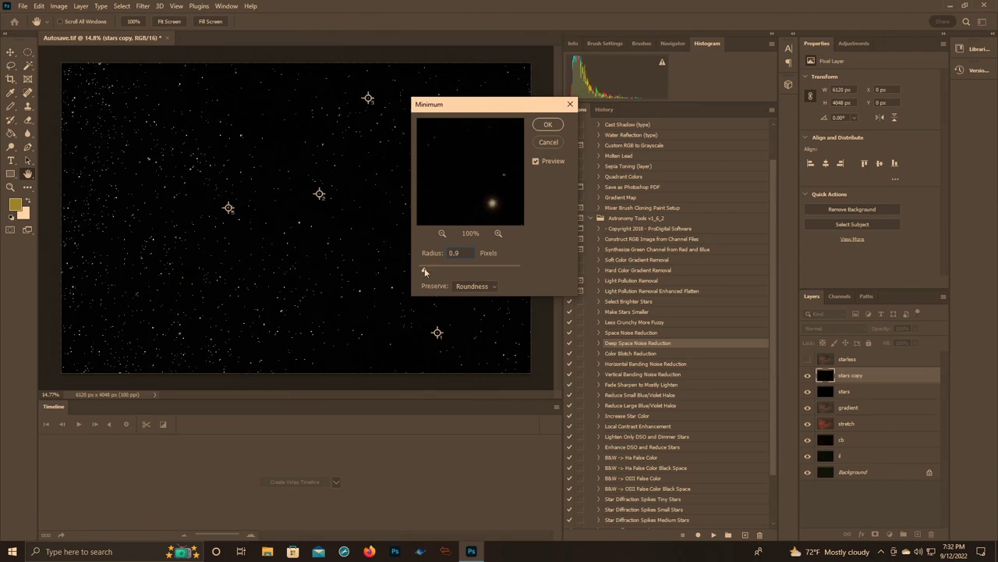
{"action": "left_click_drag", "start_coordinate": [424, 272], "coordinate": [424, 272]}
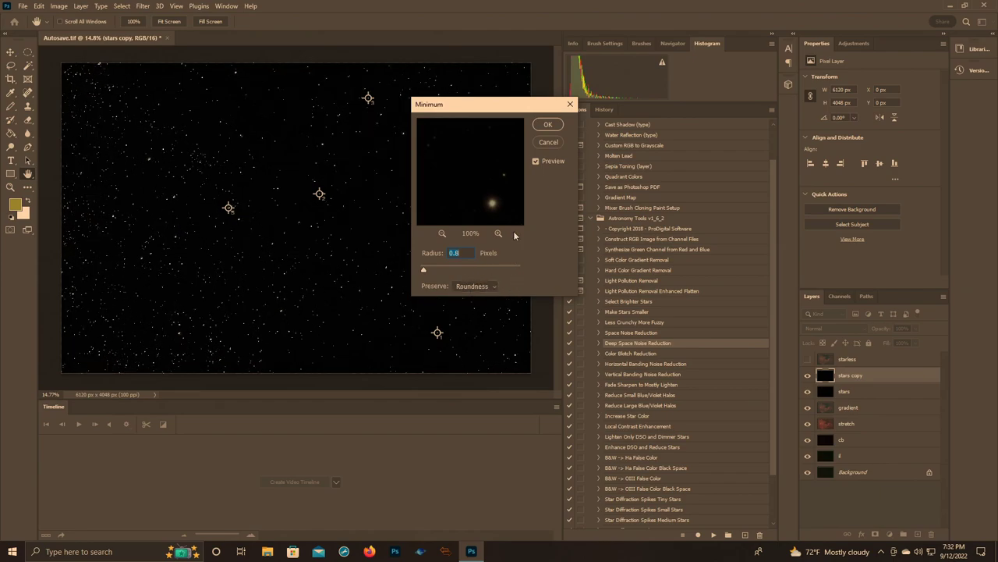
{"action": "left_click", "coordinate": [548, 126]}
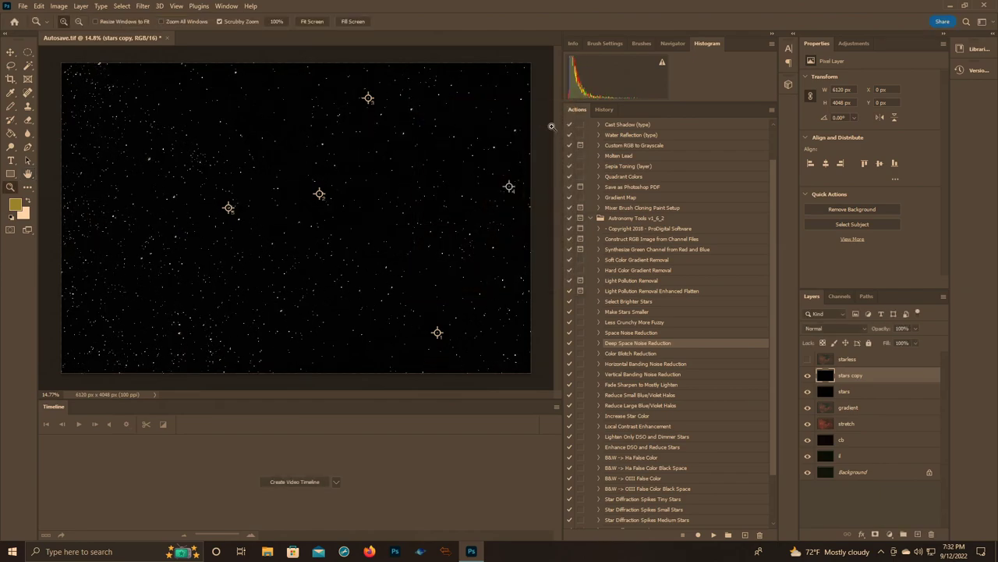
{"action": "left_click", "coordinate": [10, 65]}
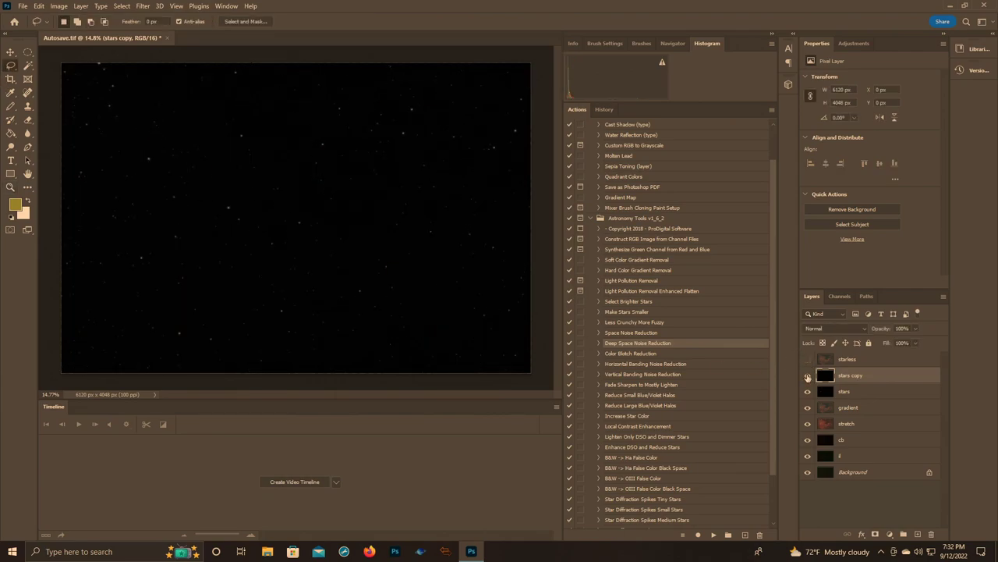
{"action": "left_click", "coordinate": [808, 376]}
- Move the stars copy layer to the top and set its blend mode to Linear Dodge (Add)
{"action": "left_click_drag", "start_coordinate": [857, 379], "coordinate": [851, 355]}
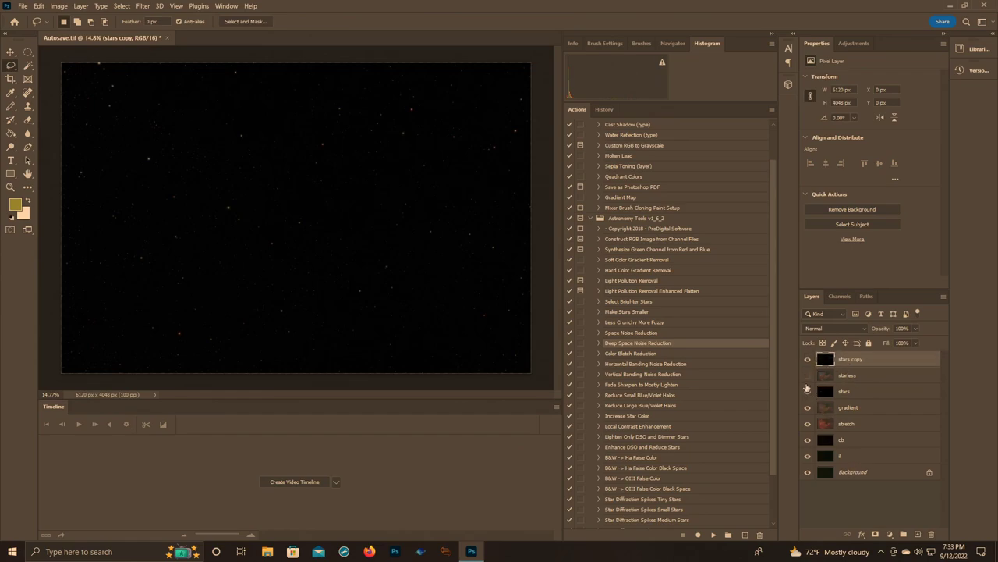
{"action": "left_click", "coordinate": [863, 328]}
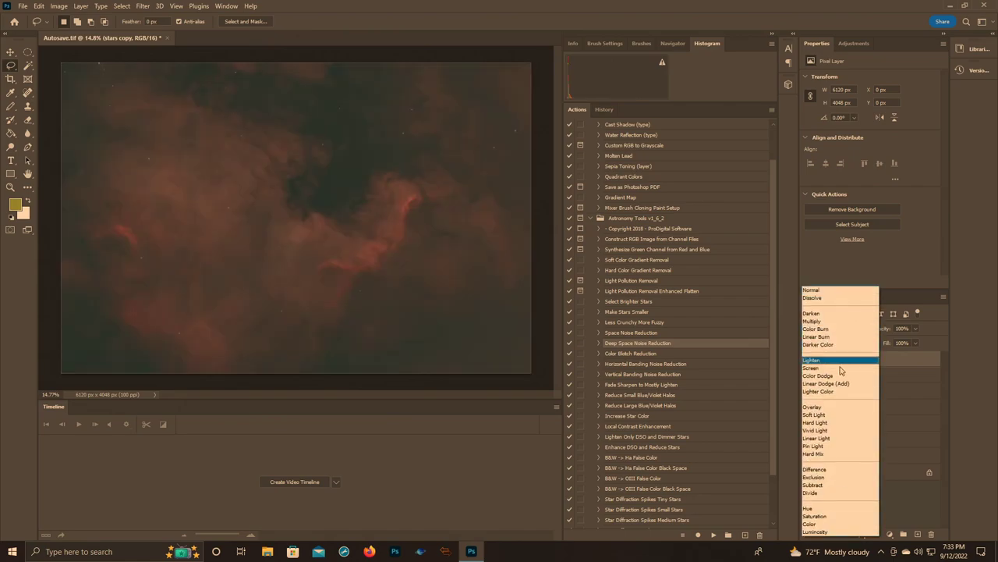
{"action": "left_click", "coordinate": [836, 385]}
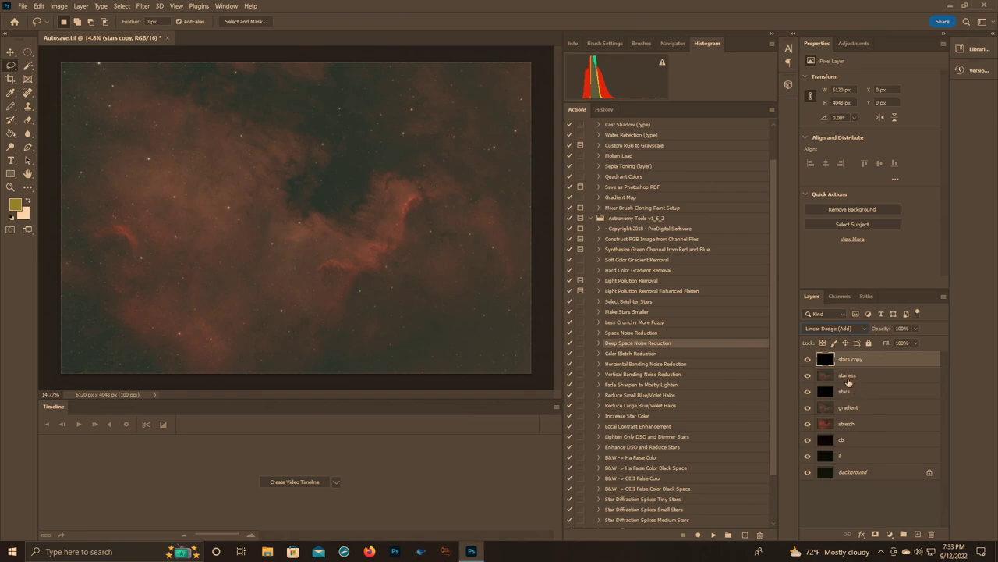
- Duplicate the starless layer as a new layer named 'clarity'
{"action": "right_click", "coordinate": [848, 379]}
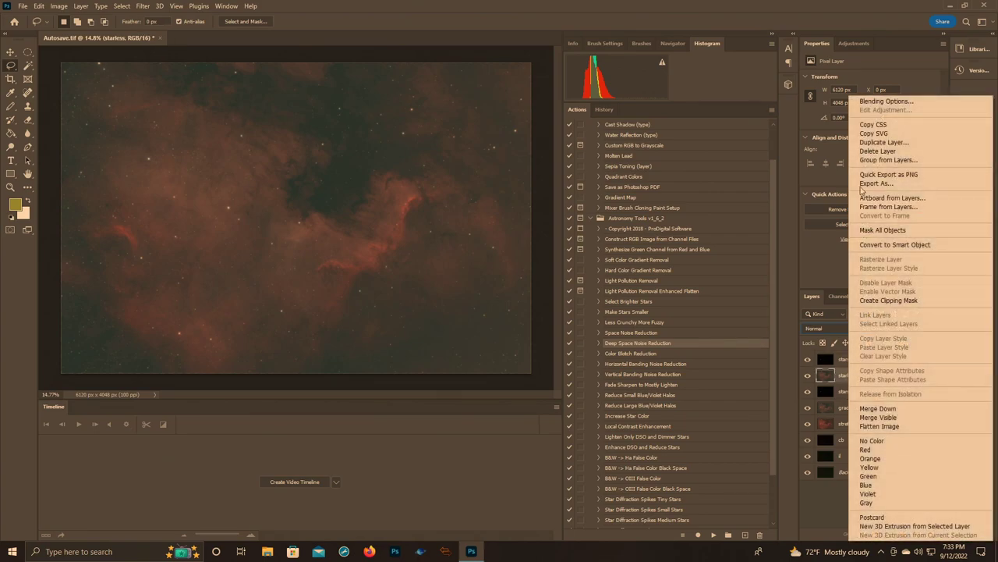
{"action": "left_click", "coordinate": [876, 143]}
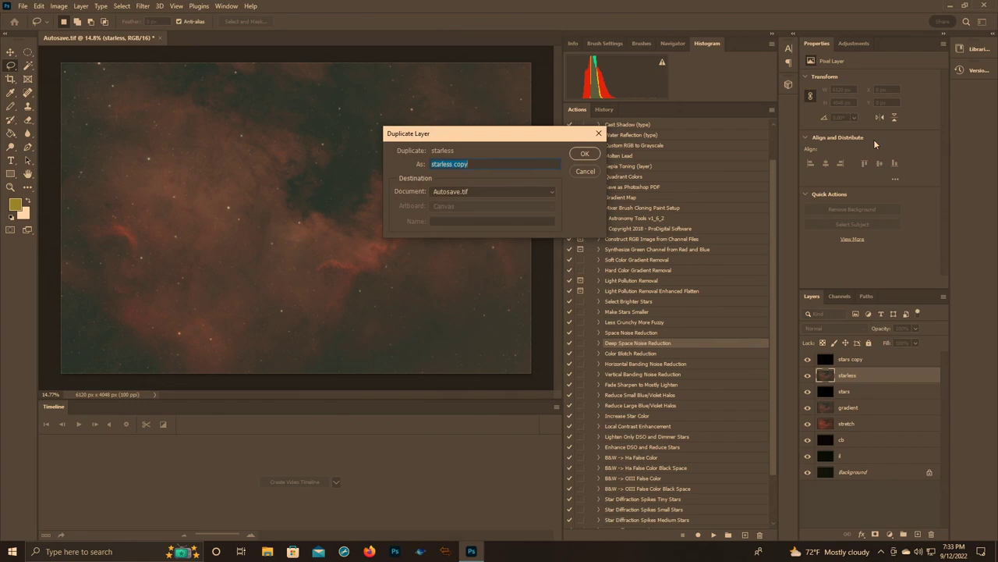
{"action": "type", "text": "d"}
{"action": "key", "text": "Return"}
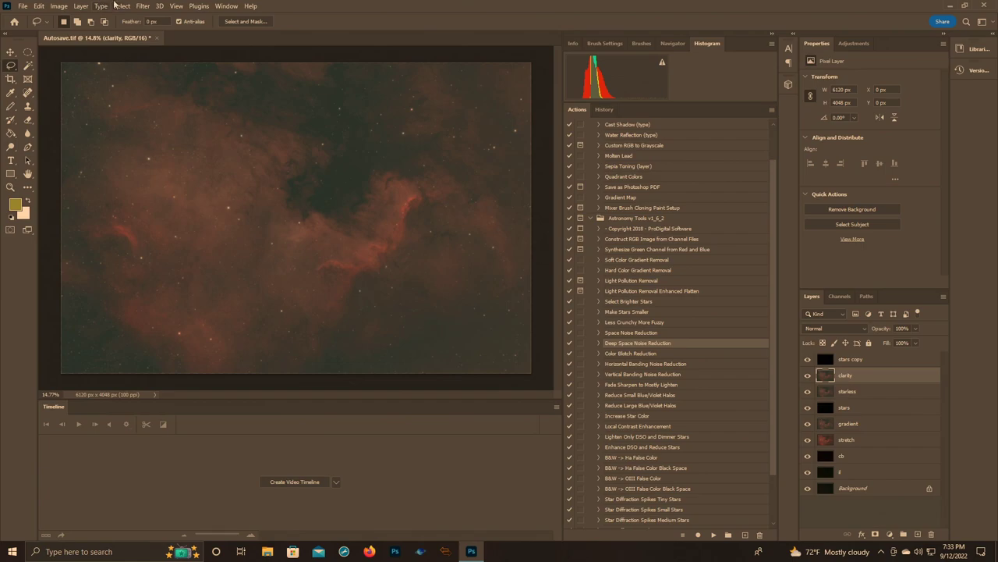
- In Camera Raw, set Texture +20, Clarity +20, Dehaze +10 and Contrast 15
{"action": "left_click", "coordinate": [142, 5]}
{"action": "left_click", "coordinate": [155, 82]}
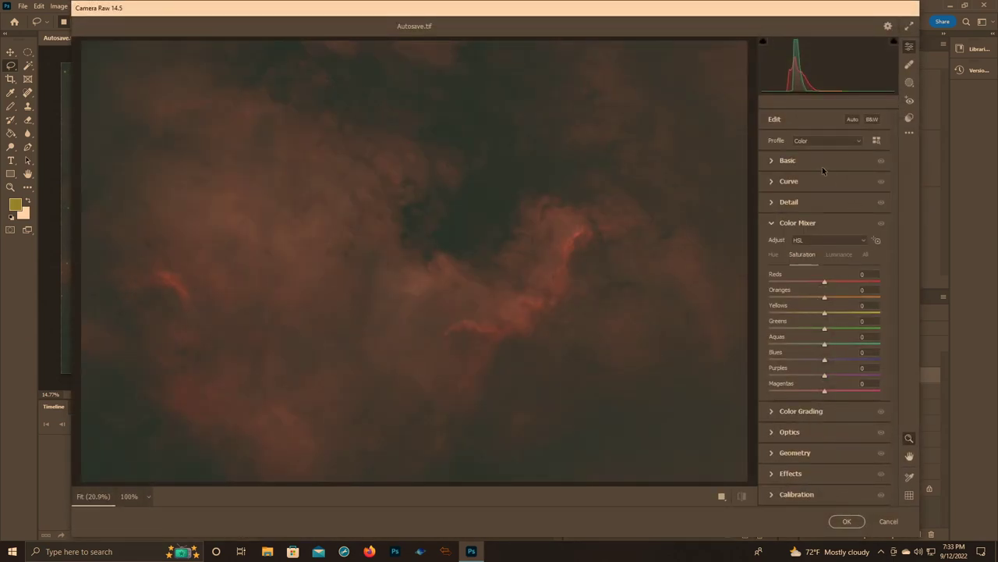
{"action": "left_click", "coordinate": [813, 160]}
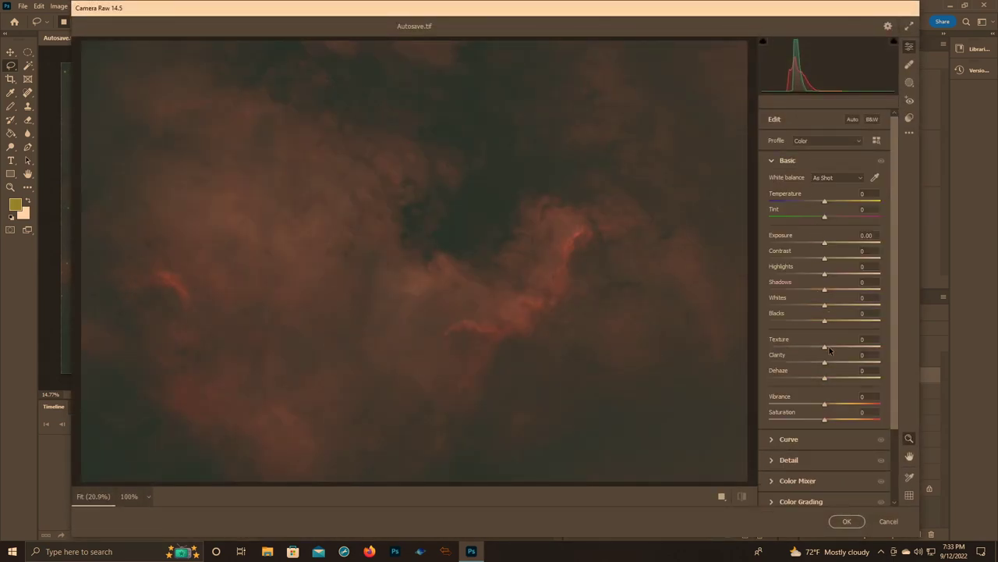
{"action": "left_click", "coordinate": [872, 339]}
{"action": "type", "text": "20"}
{"action": "mouse_move", "coordinate": [824, 362]}
{"action": "left_mouse_down"}
{"action": "mouse_move", "coordinate": [878, 340]}
{"action": "mouse_move", "coordinate": [875, 365]}
{"action": "mouse_move", "coordinate": [841, 357]}
{"action": "mouse_move", "coordinate": [830, 376]}
{"action": "left_mouse_up"}
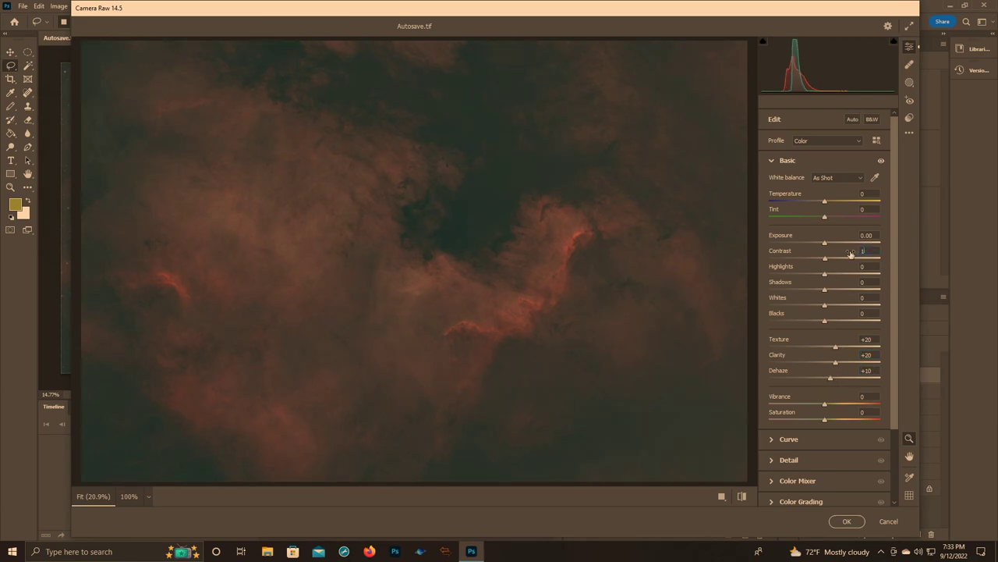
{"action": "type", "text": "5"}
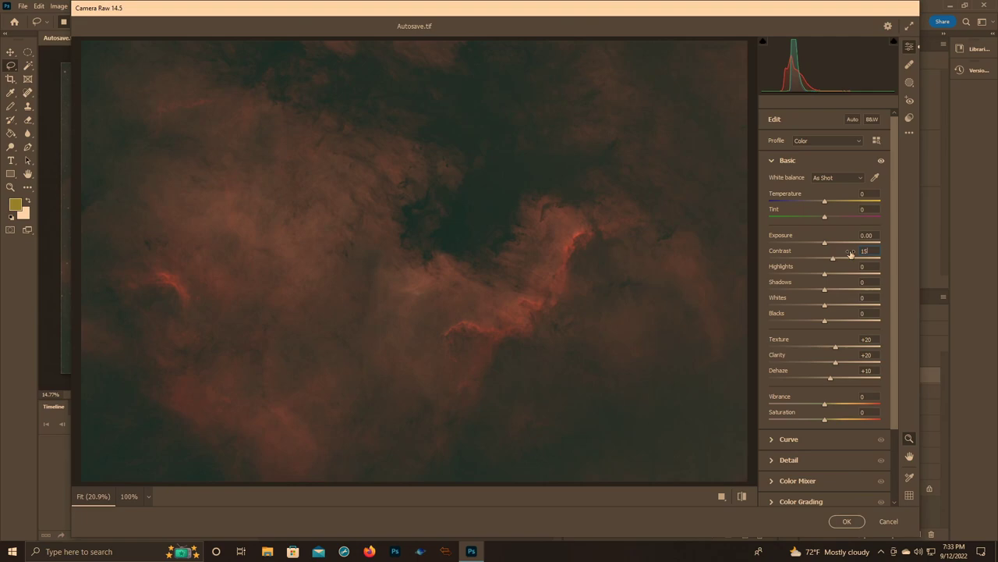
{"action": "left_click", "coordinate": [849, 523]}
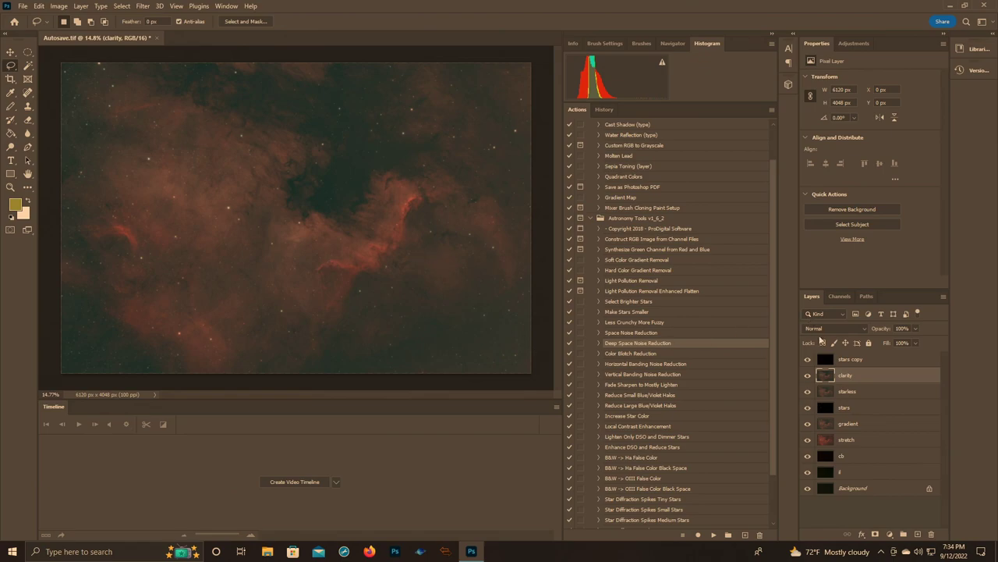
- Duplicate the clarity layer as a new layer named 'levels'
{"action": "right_click", "coordinate": [852, 379]}
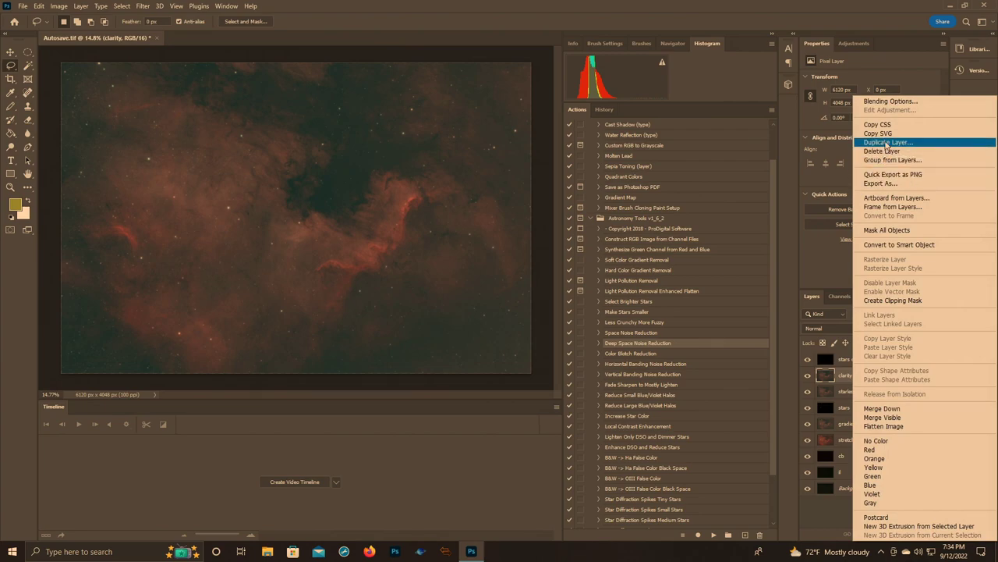
{"action": "left_click", "coordinate": [887, 144]}
{"action": "key", "text": "BackSpace"}
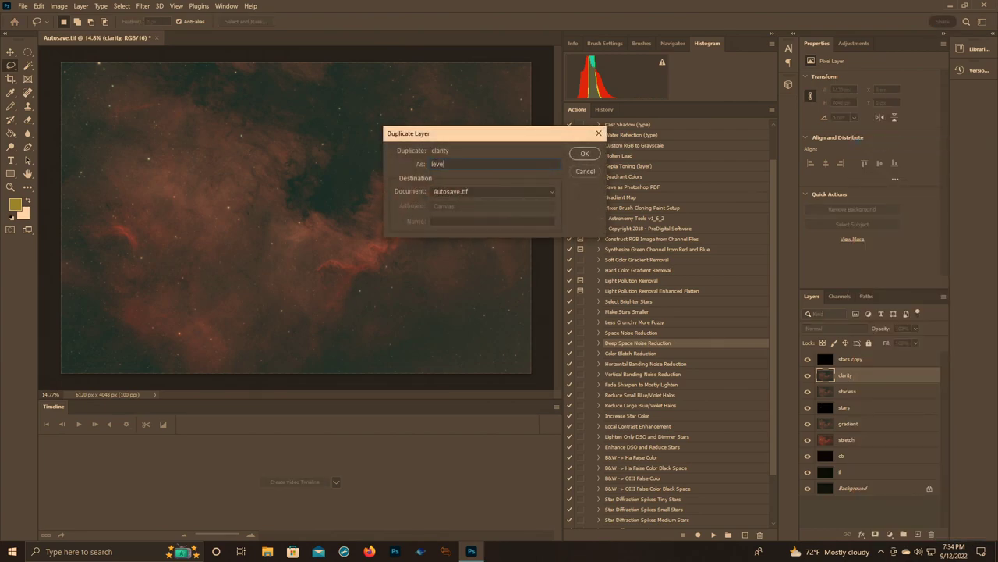
{"action": "type", "text": "levels"}
{"action": "key", "text": "Return"}
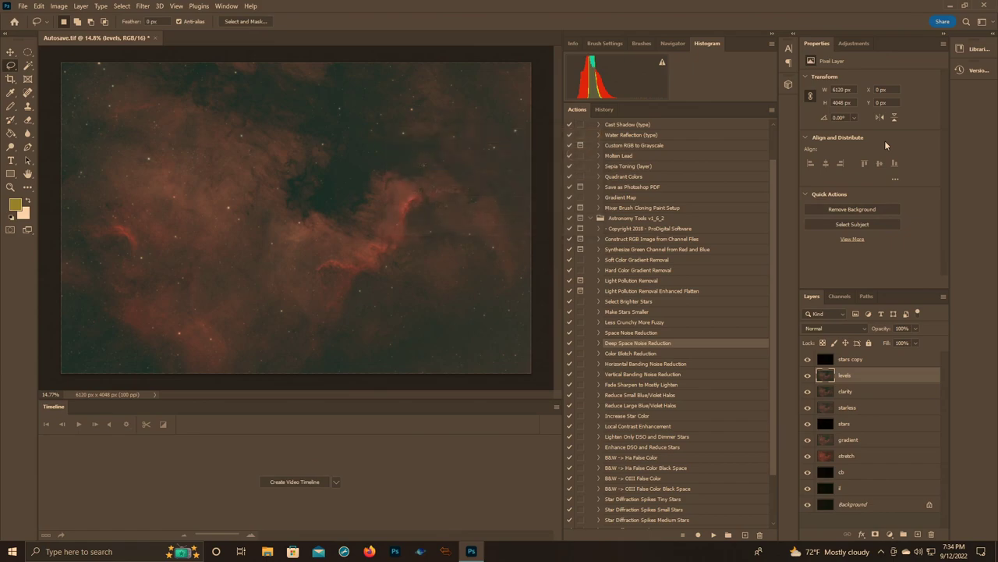
- Apply Levels with the white input point pulled in to 208
{"action": "left_click", "coordinate": [58, 7]}
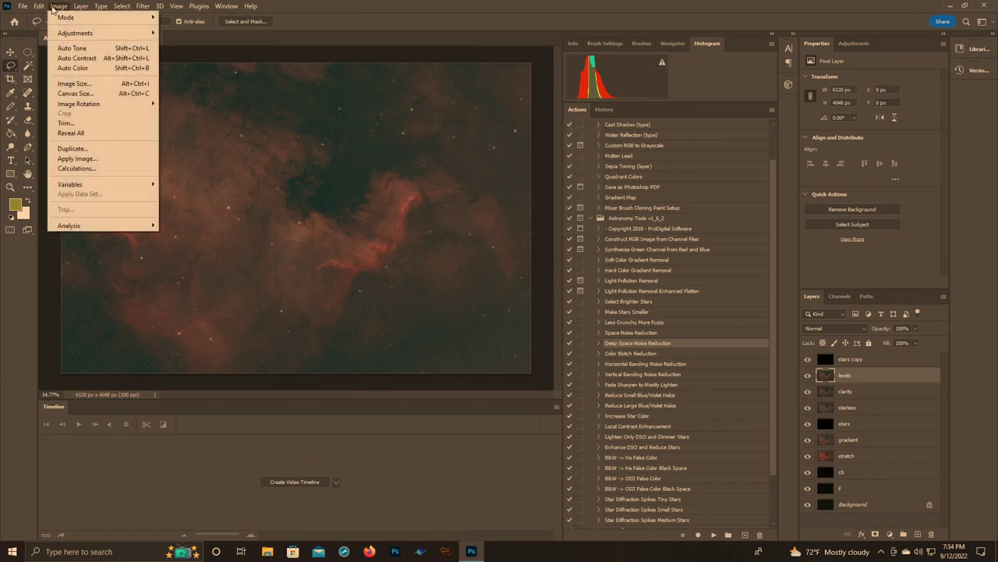
{"action": "mouse_move", "coordinate": [120, 35]}
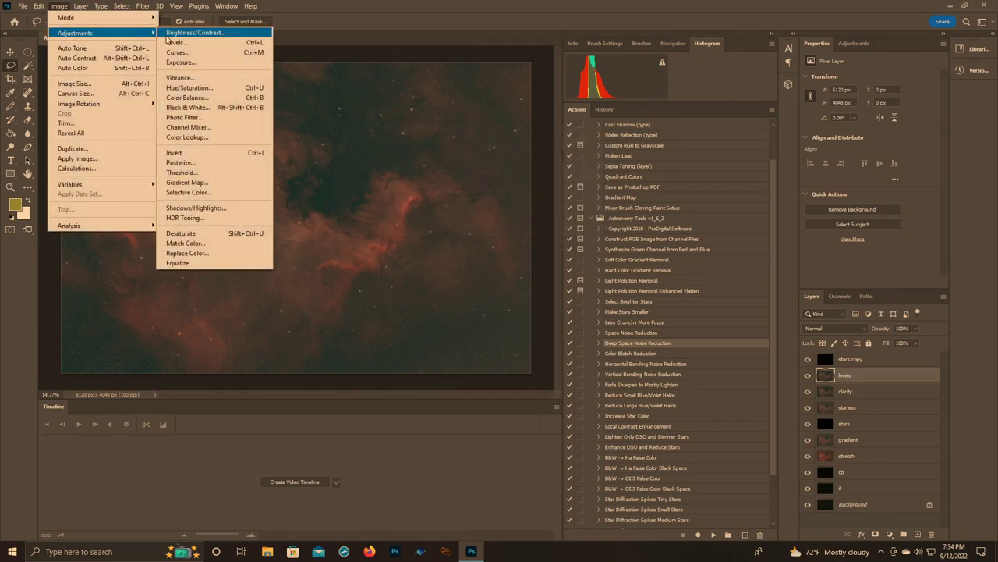
{"action": "left_click", "coordinate": [173, 43]}
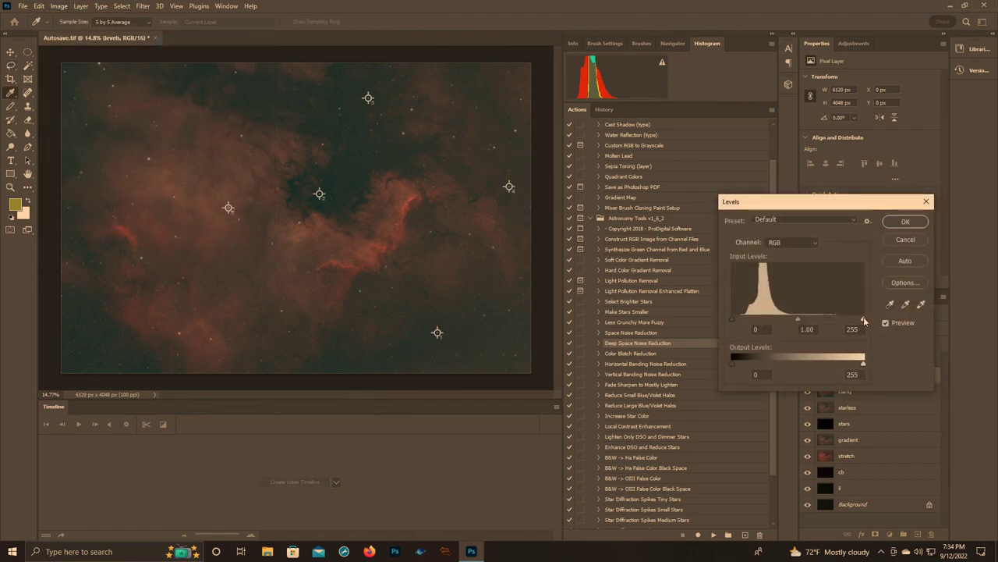
{"action": "left_click_drag", "start_coordinate": [864, 320], "coordinate": [840, 321]}
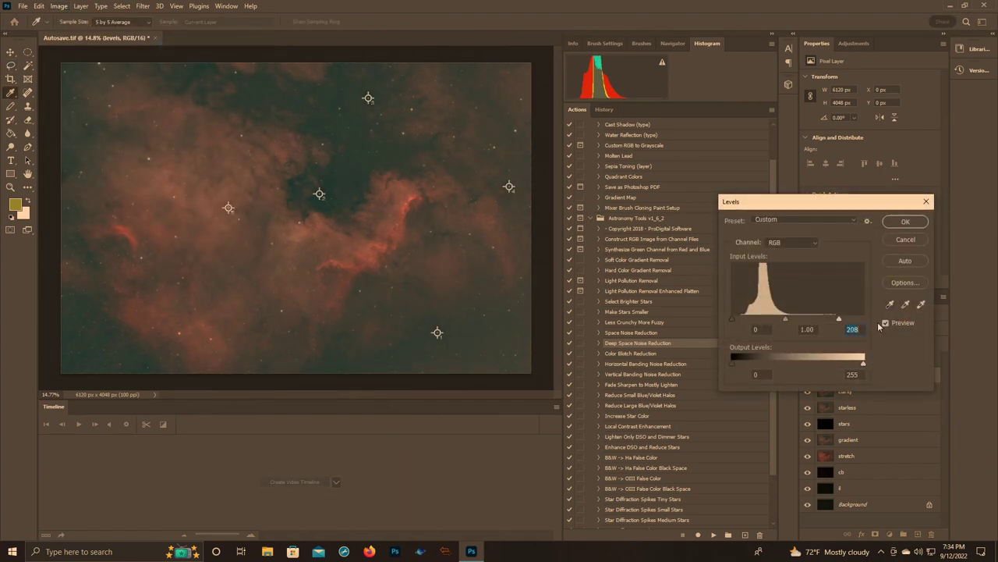
{"action": "left_click", "coordinate": [901, 222]}
- Apply Levels again with the black input point raised to 20
{"action": "left_click", "coordinate": [58, 6]}
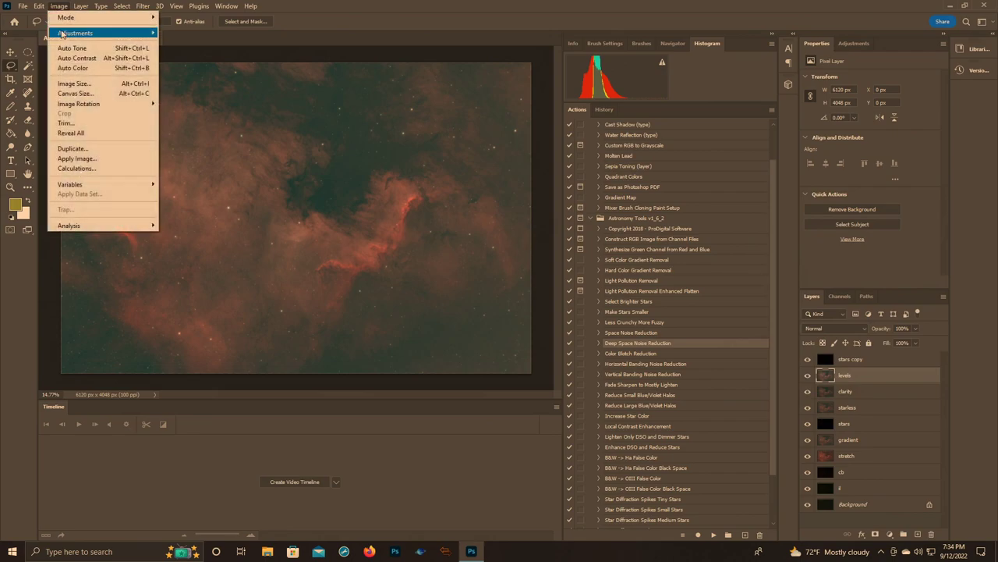
{"action": "mouse_move", "coordinate": [65, 33]}
{"action": "left_click", "coordinate": [178, 43]}
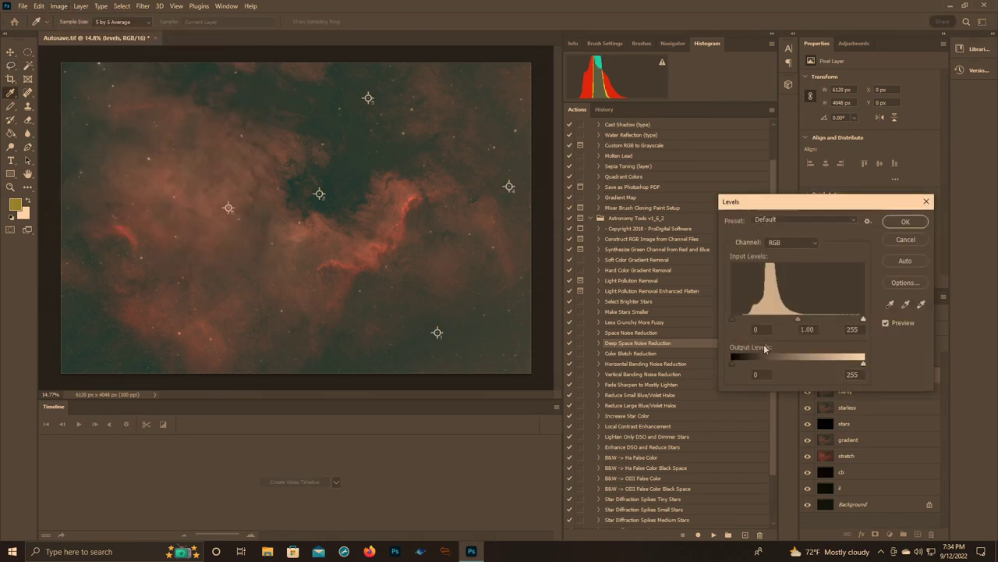
{"action": "left_click_drag", "start_coordinate": [734, 320], "coordinate": [744, 320]}
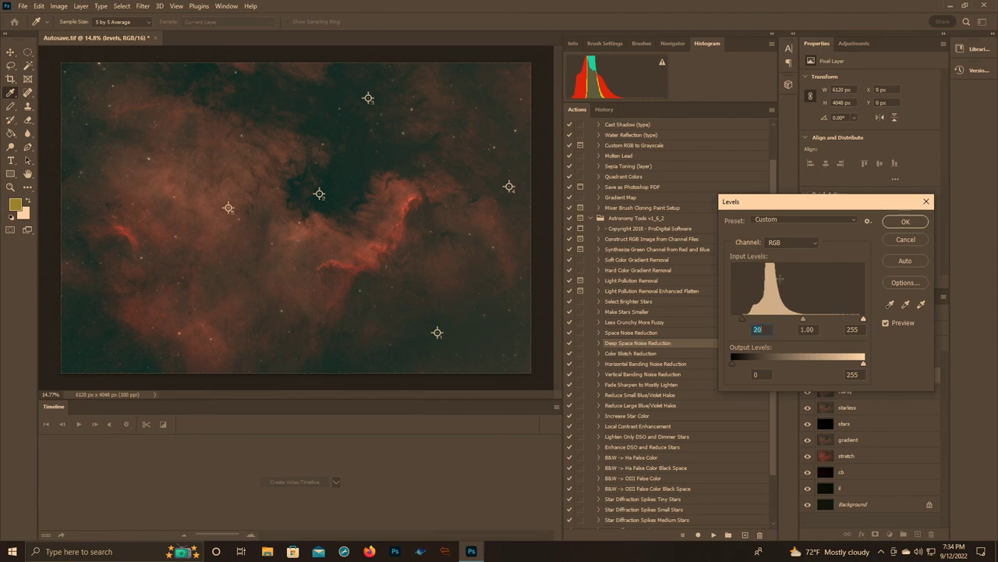
{"action": "left_click", "coordinate": [917, 222]}
- Duplicate the levels layer as a new layer named 'raw'
{"action": "right_click", "coordinate": [849, 376]}
{"action": "left_click", "coordinate": [886, 142]}
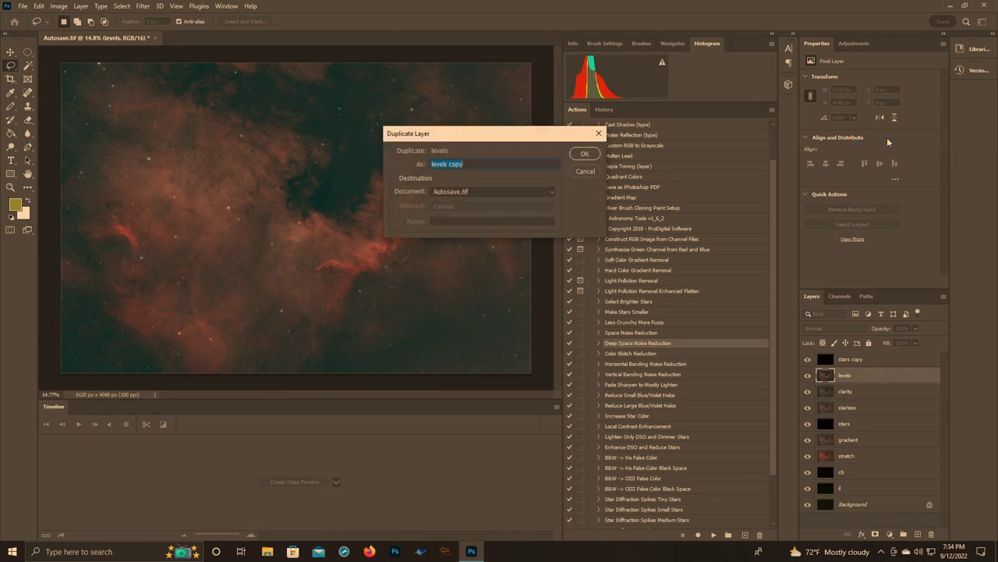
{"action": "type", "text": "raw"}
{"action": "key", "text": "Return"}
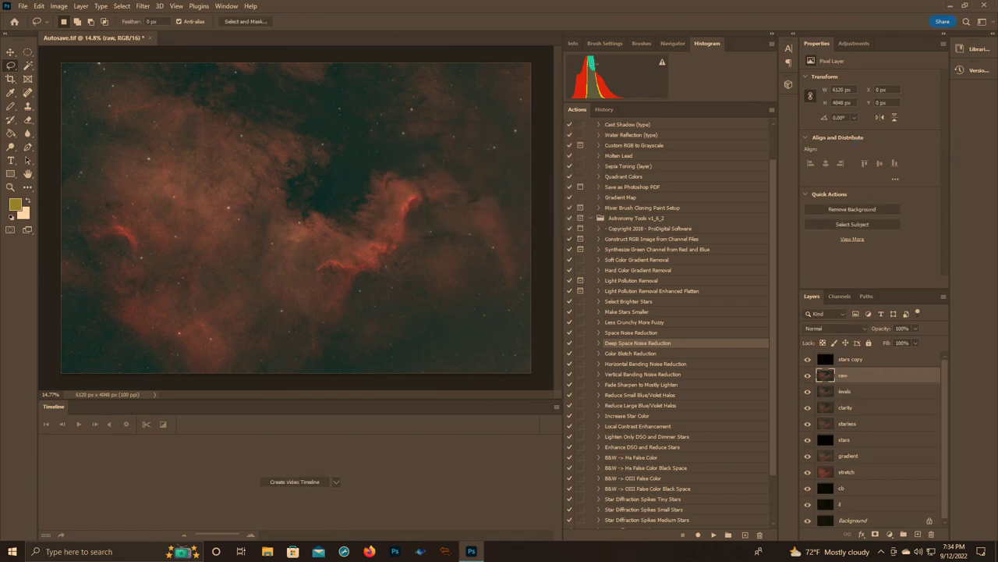
- In Camera Raw Filter, set Exposure +0.35, deepen shadows and blacks, and set Vibrance and Saturation +10
{"action": "left_click", "coordinate": [143, 5]}
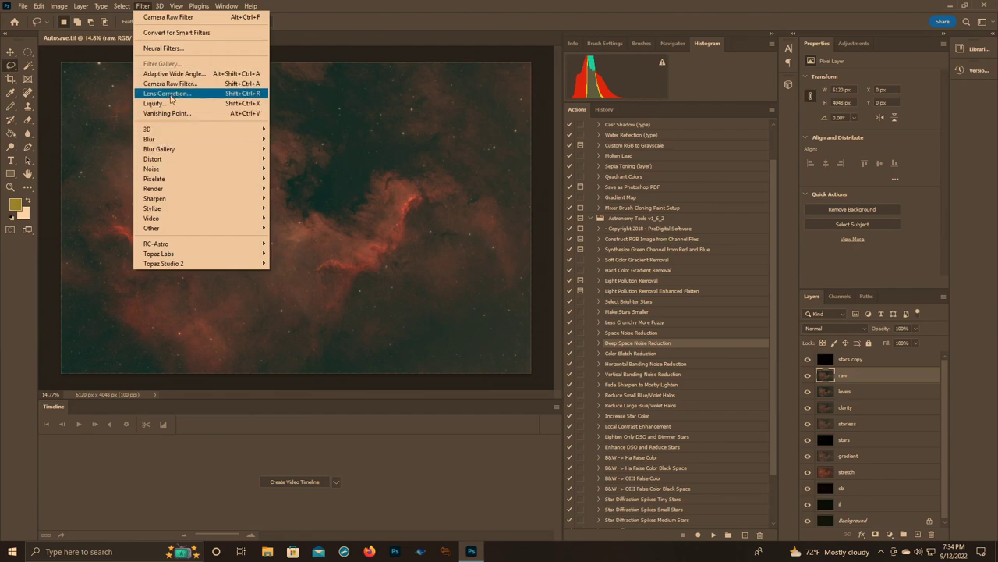
{"action": "left_click", "coordinate": [172, 86]}
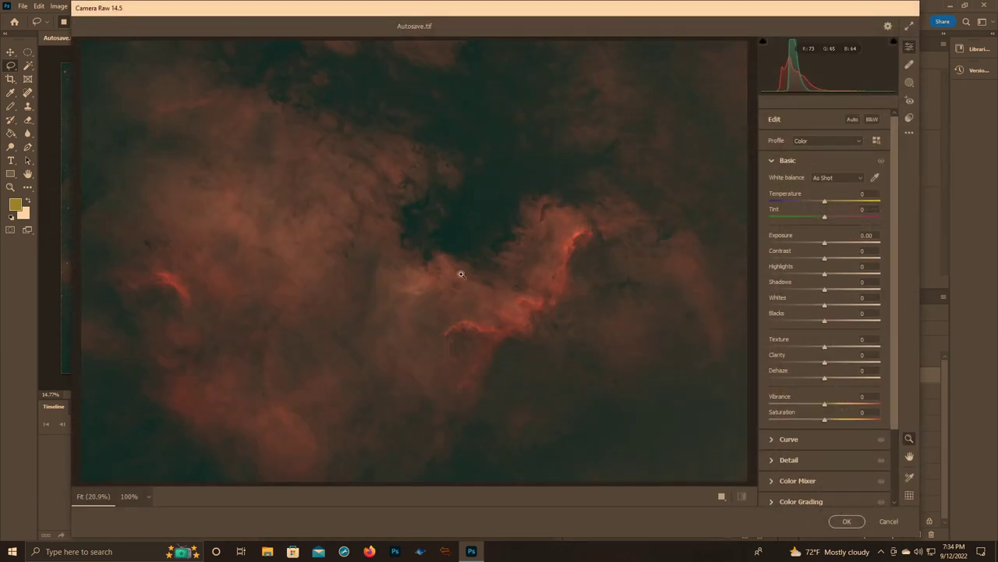
{"action": "left_click_drag", "start_coordinate": [826, 244], "coordinate": [820, 275]}
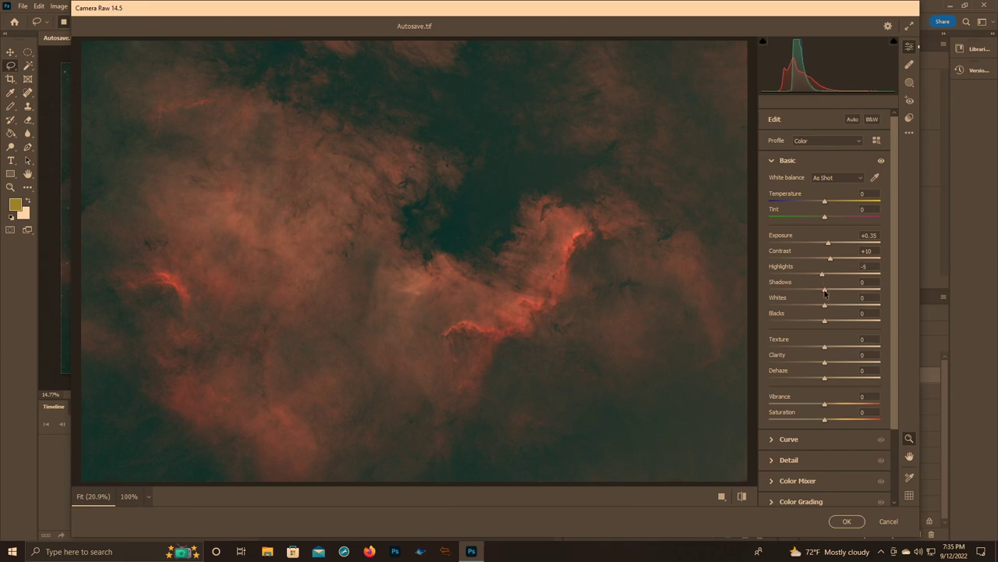
{"action": "mouse_move", "coordinate": [826, 290]}
{"action": "left_mouse_down"}
{"action": "mouse_move", "coordinate": [818, 290]}
{"action": "mouse_move", "coordinate": [828, 306]}
{"action": "left_mouse_up"}
{"action": "left_click_drag", "start_coordinate": [824, 321], "coordinate": [817, 323]}
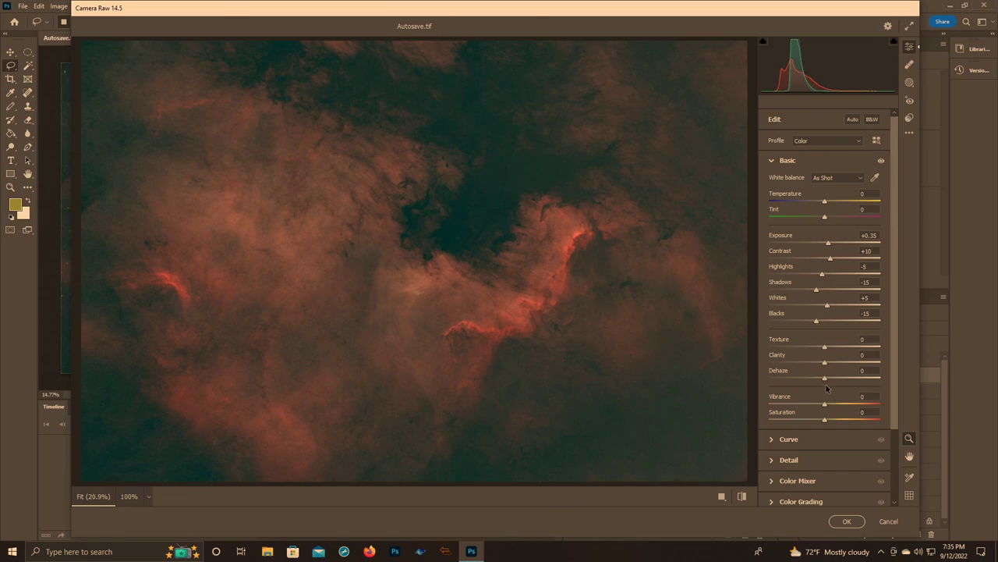
{"action": "left_click_drag", "start_coordinate": [827, 406], "coordinate": [831, 407]}
{"action": "left_click_drag", "start_coordinate": [824, 420], "coordinate": [834, 423]}
{"action": "left_click", "coordinate": [840, 523]}
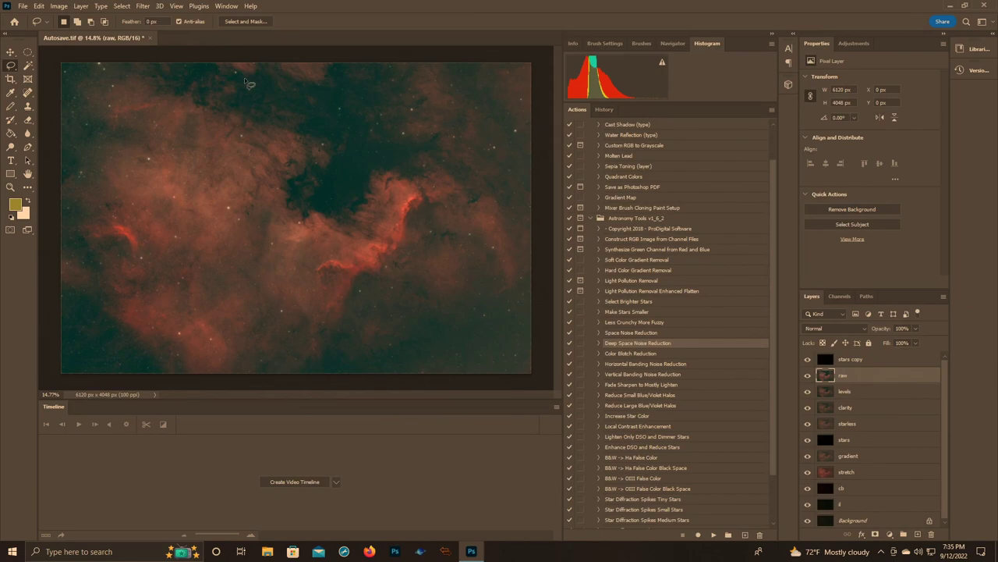
{"action": "left_click", "coordinate": [660, 66]}
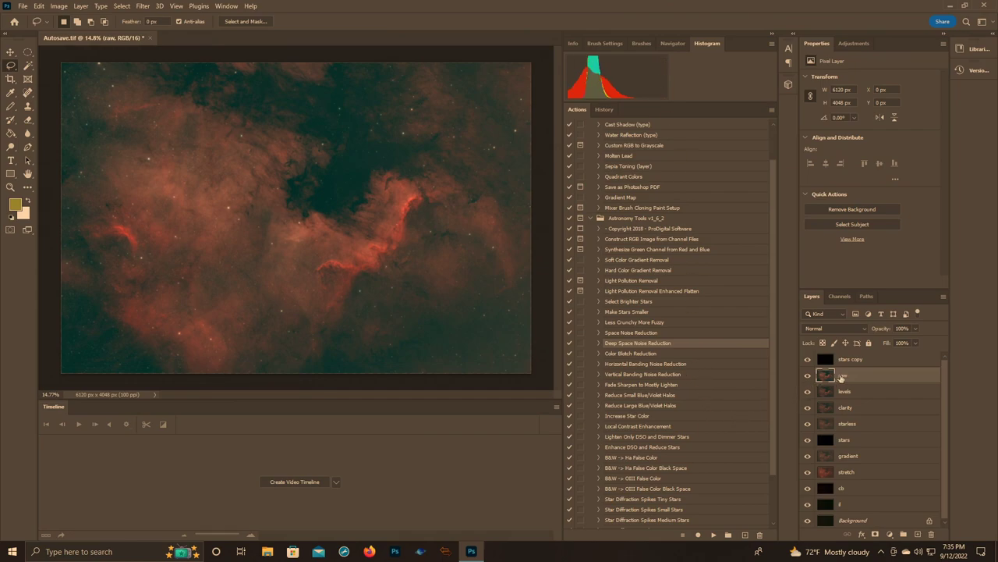
- Duplicate the raw layer as a new layer named 'levels'
{"action": "right_click", "coordinate": [841, 379]}
{"action": "left_click", "coordinate": [860, 143]}
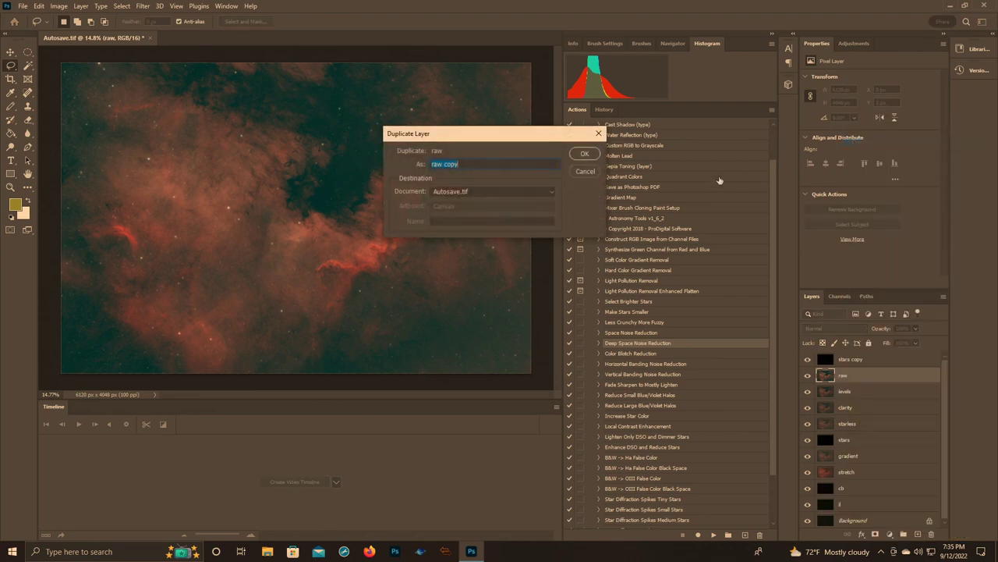
{"action": "type", "text": "levels"}
{"action": "left_click", "coordinate": [587, 156]}
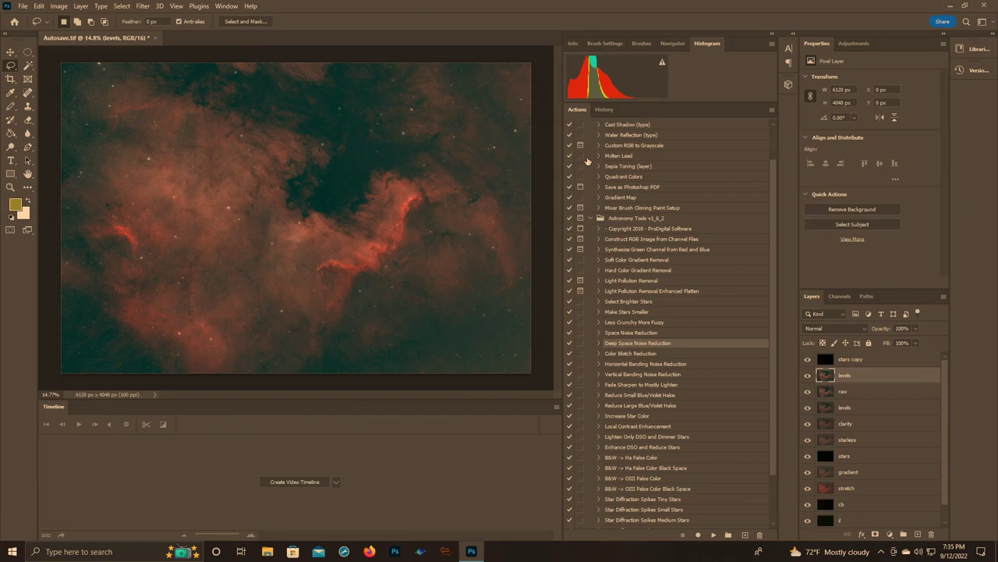
- Open Levels and raise the Green channel black point to 33
{"action": "left_click", "coordinate": [58, 8]}
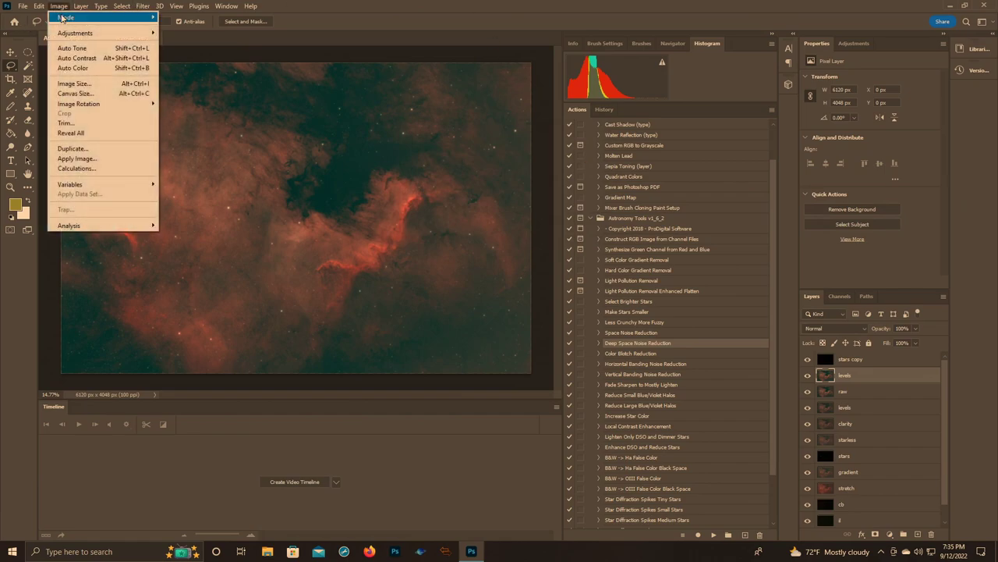
{"action": "left_click", "coordinate": [187, 44]}
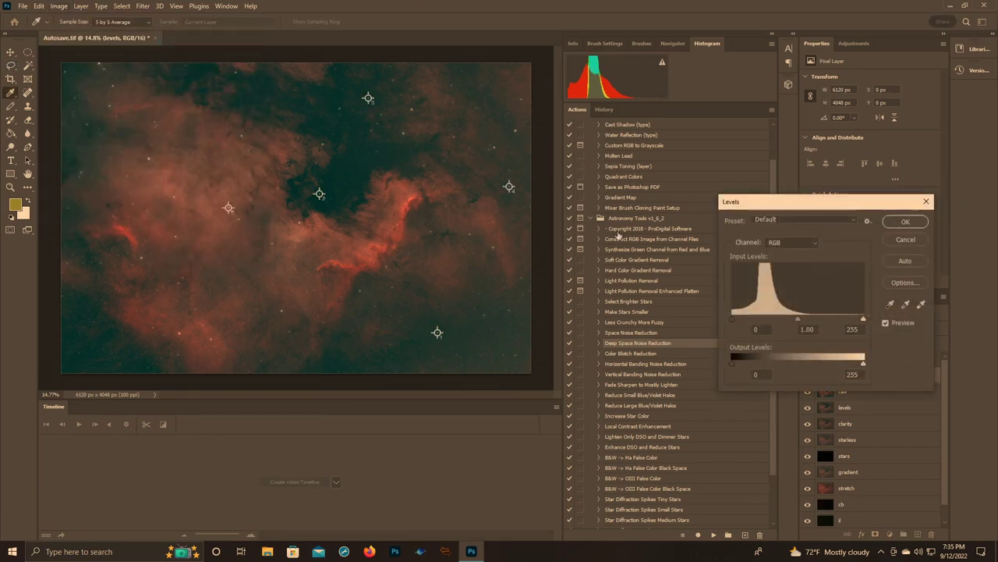
{"action": "left_click", "coordinate": [791, 243]}
{"action": "left_click", "coordinate": [780, 253]}
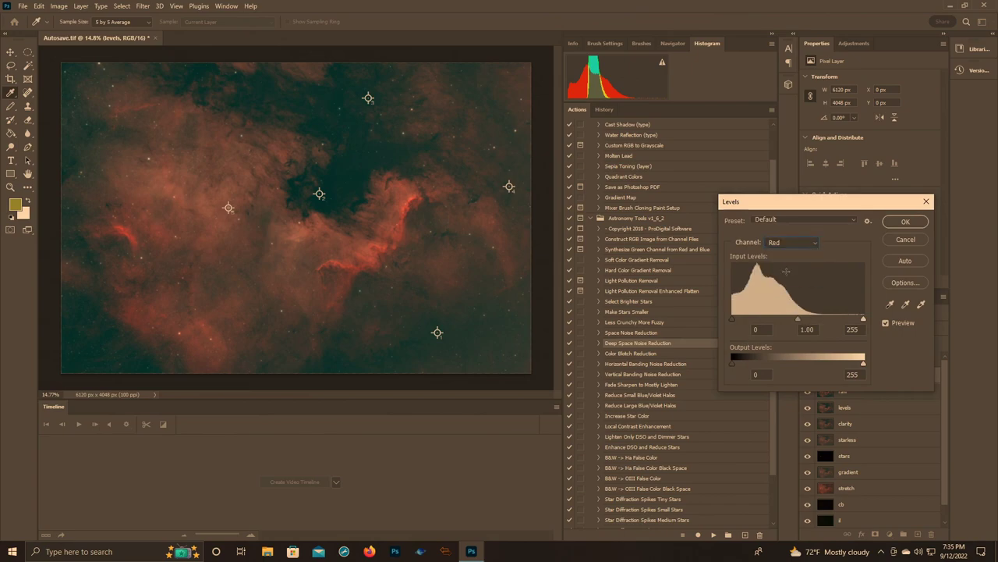
{"action": "left_click", "coordinate": [811, 243]}
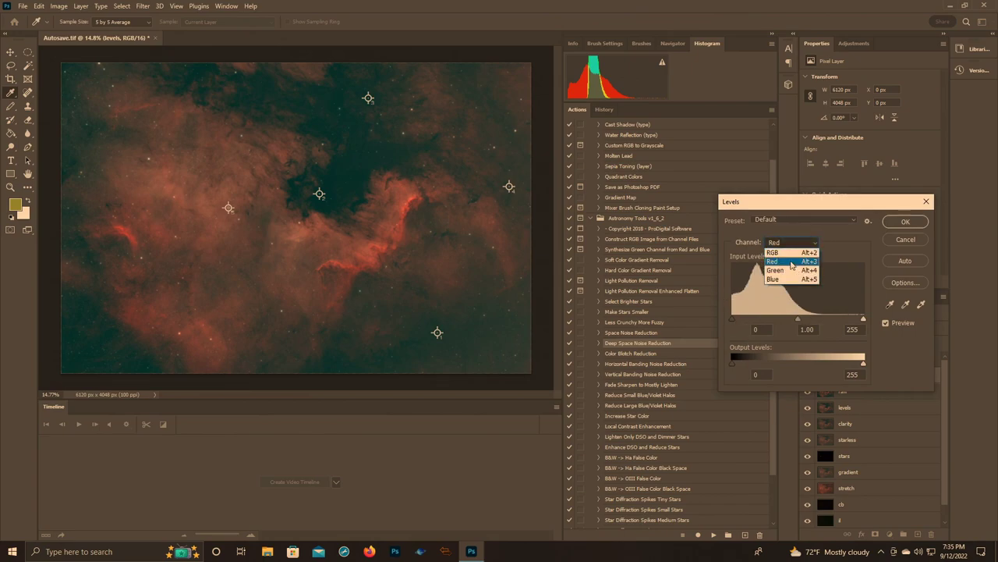
{"action": "left_click", "coordinate": [788, 270]}
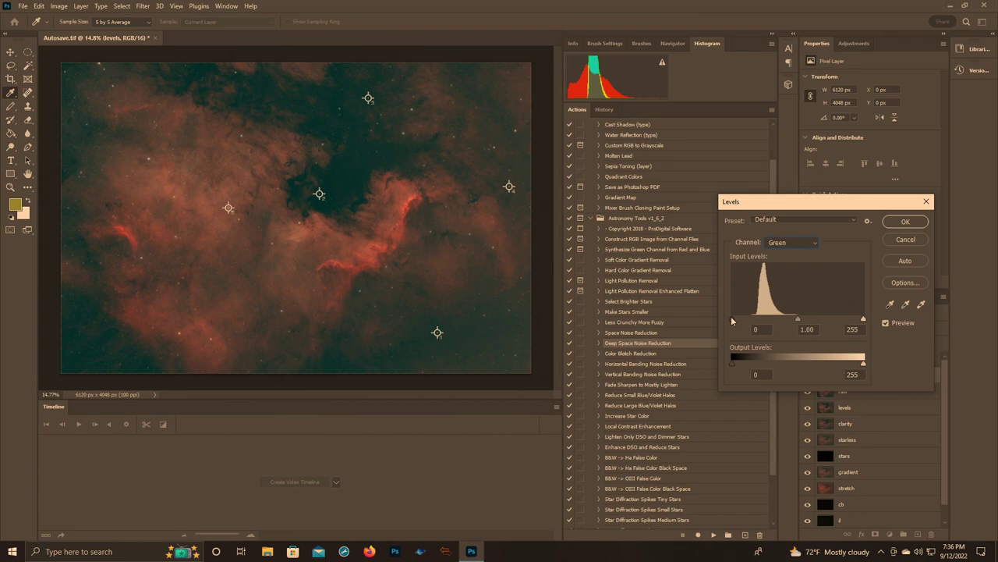
{"action": "left_click_drag", "start_coordinate": [731, 320], "coordinate": [746, 320]}
- Set the Blue channel black point to 27, apply Levels, and refresh the histogram
{"action": "left_click", "coordinate": [799, 243]}
{"action": "left_click", "coordinate": [792, 280]}
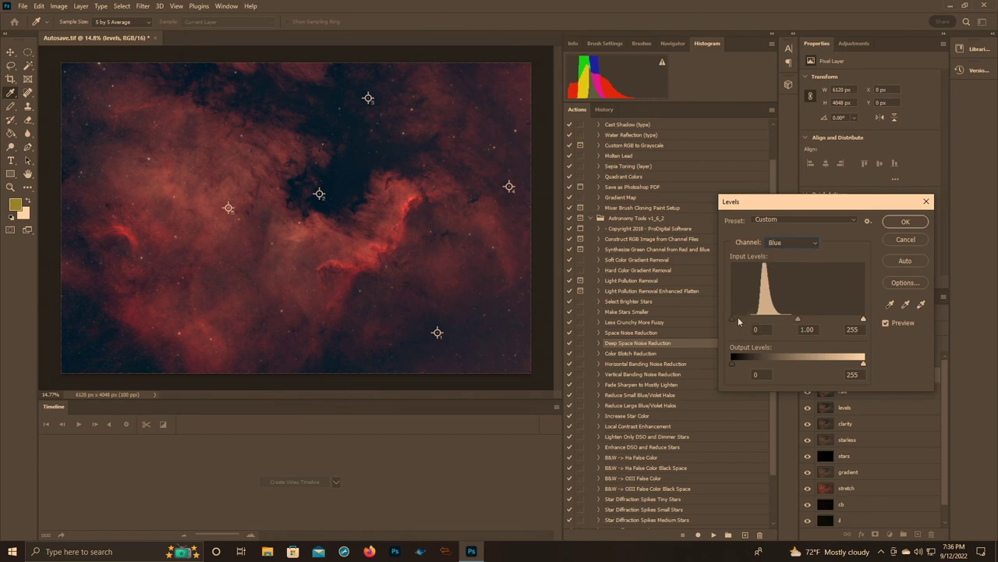
{"action": "left_click_drag", "start_coordinate": [733, 320], "coordinate": [749, 322]}
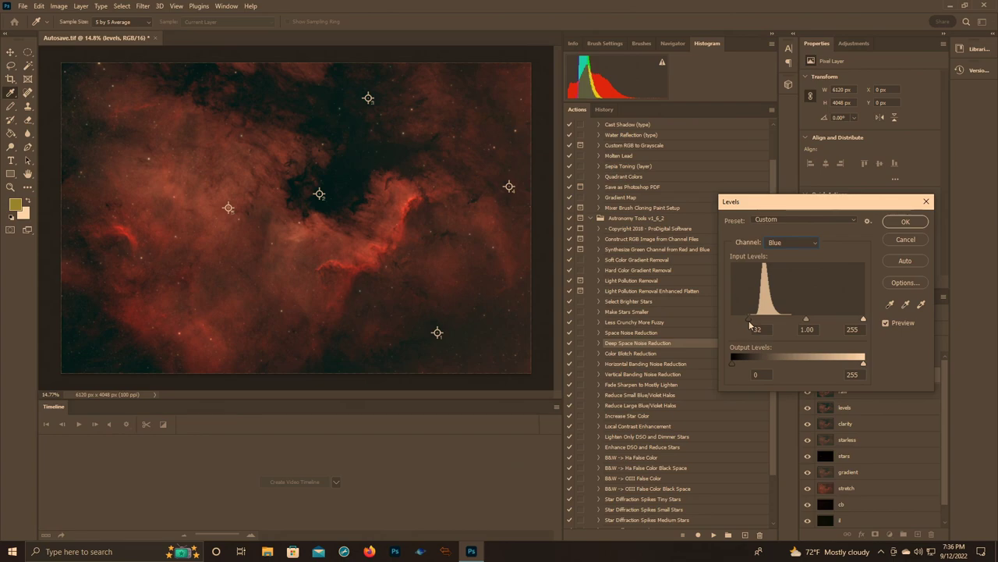
{"action": "left_click_drag", "start_coordinate": [749, 324], "coordinate": [746, 323]}
{"action": "left_click", "coordinate": [906, 221]}
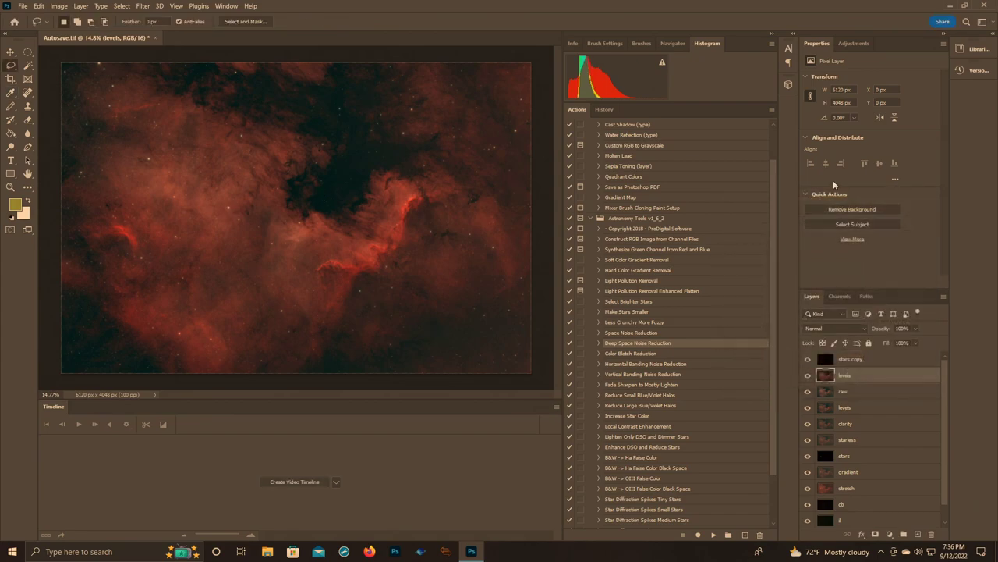
{"action": "left_click", "coordinate": [661, 63]}
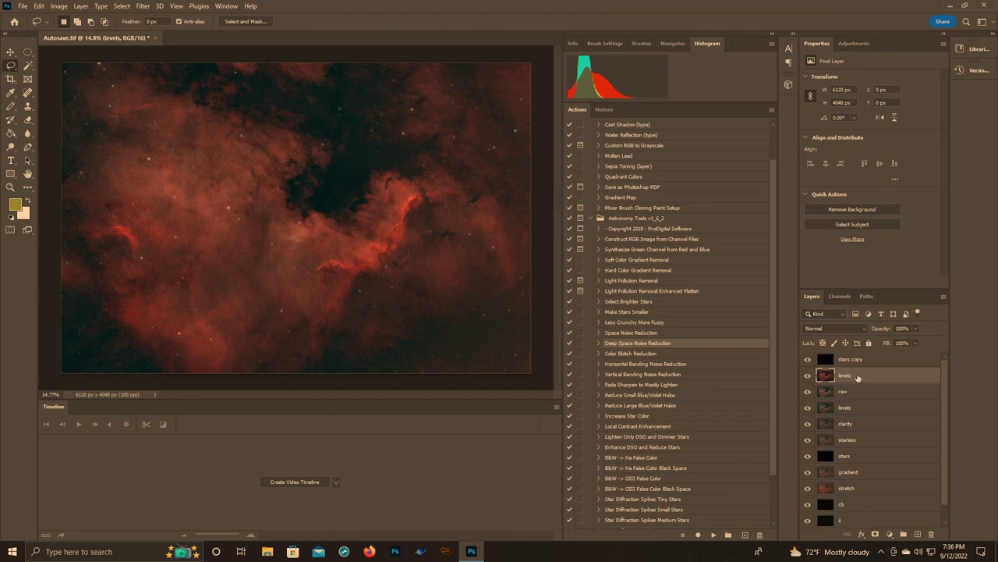
- Duplicate the levels layer as a new layer named 'dso'
{"action": "right_click", "coordinate": [856, 376]}
{"action": "left_click", "coordinate": [785, 142]}
{"action": "type", "text": "dso"}
{"action": "key", "text": "Return"}
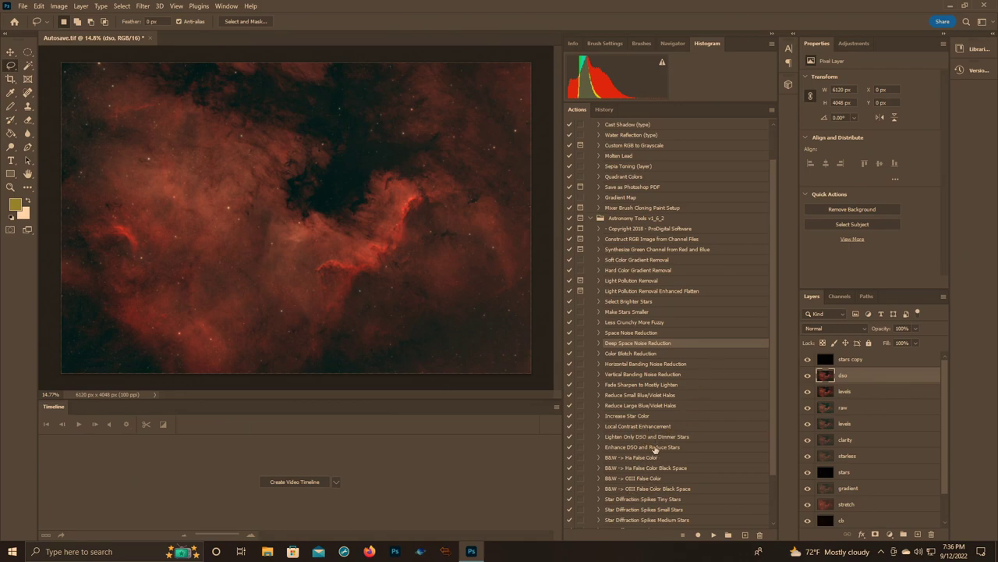
- Run the Enhance DSO and Reduce Stars action and inspect the zoomed-in result
{"action": "left_click", "coordinate": [655, 448]}
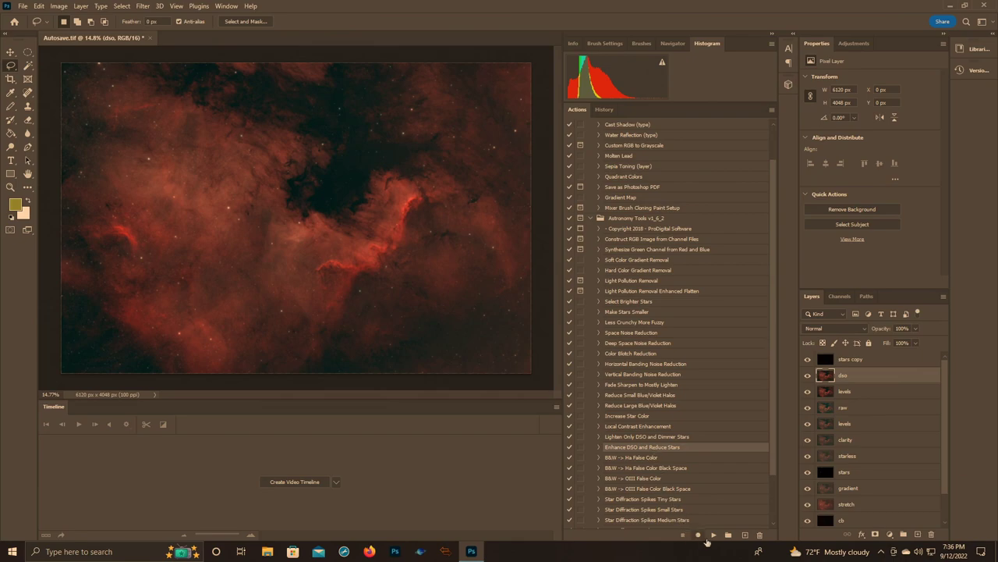
{"action": "left_click", "coordinate": [713, 535]}
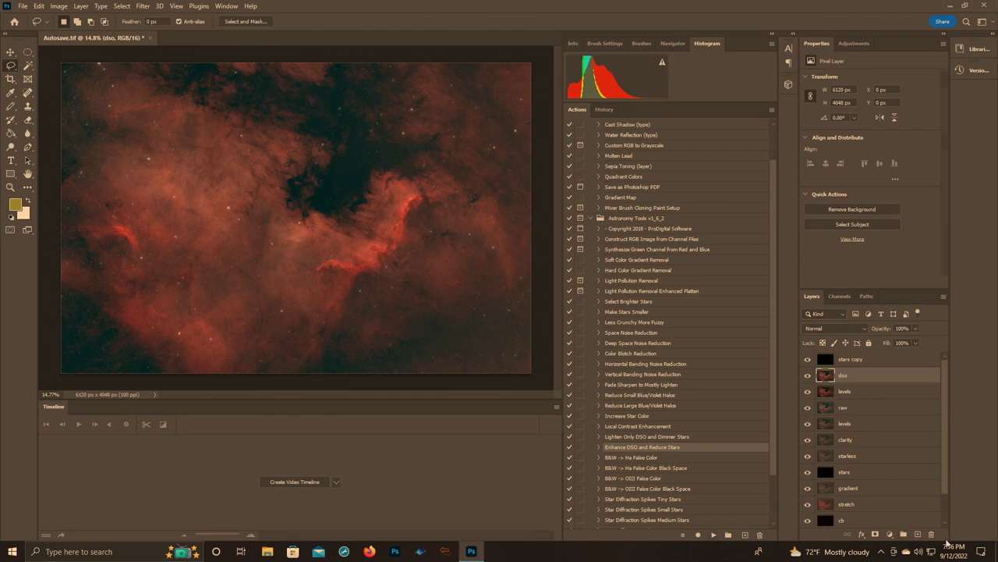
{"action": "left_click", "coordinate": [659, 64]}
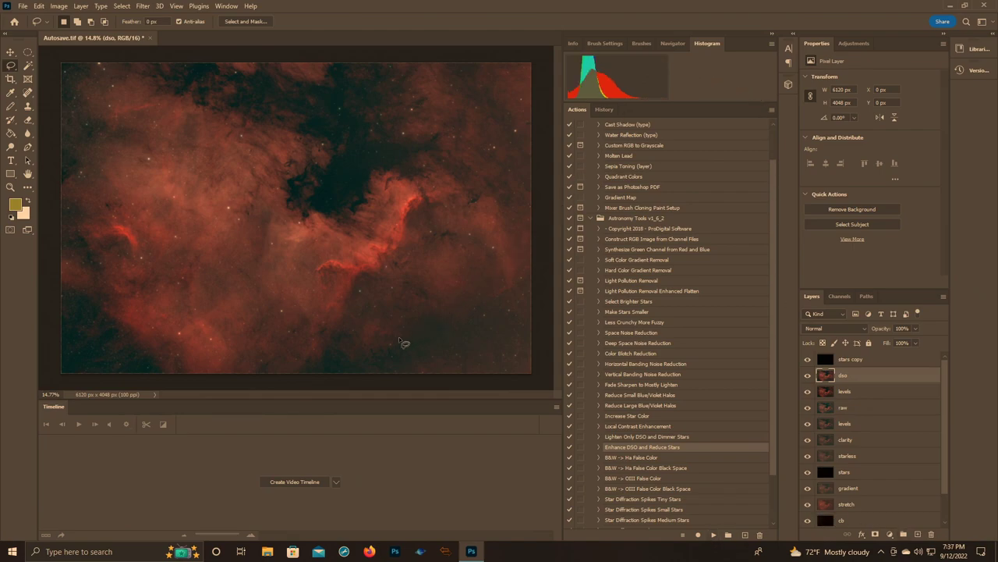
{"action": "left_click", "coordinate": [11, 187]}
{"action": "left_click", "coordinate": [316, 253]}
{"action": "left_click", "coordinate": [316, 252]}
{"action": "left_click", "coordinate": [316, 253]}
{"action": "right_click", "coordinate": [302, 282]}
{"action": "left_click", "coordinate": [316, 284]}
{"action": "right_click", "coordinate": [850, 364]}
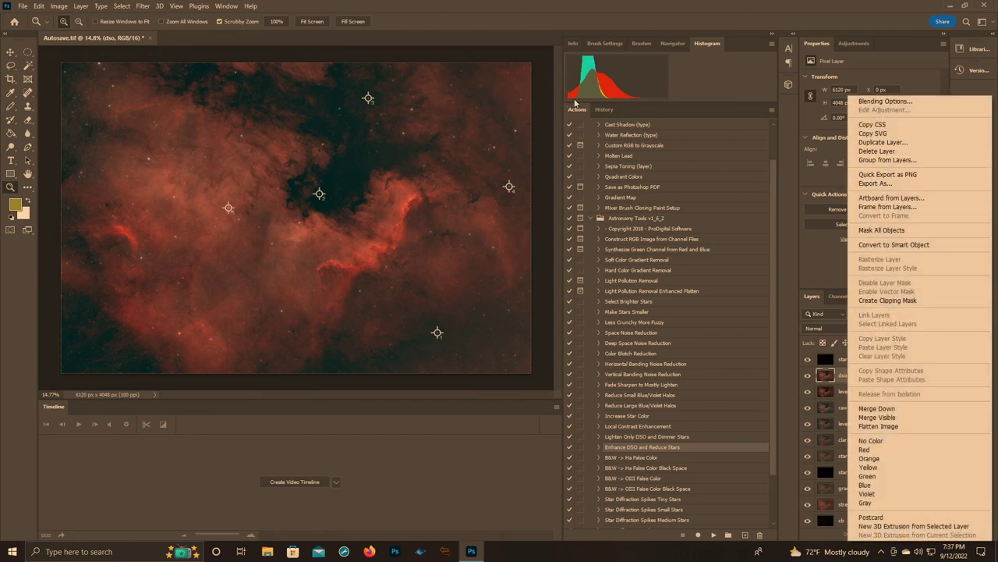
- Duplicate the dso layer as a new layer named 'raw color'
{"action": "left_click", "coordinate": [883, 142]}
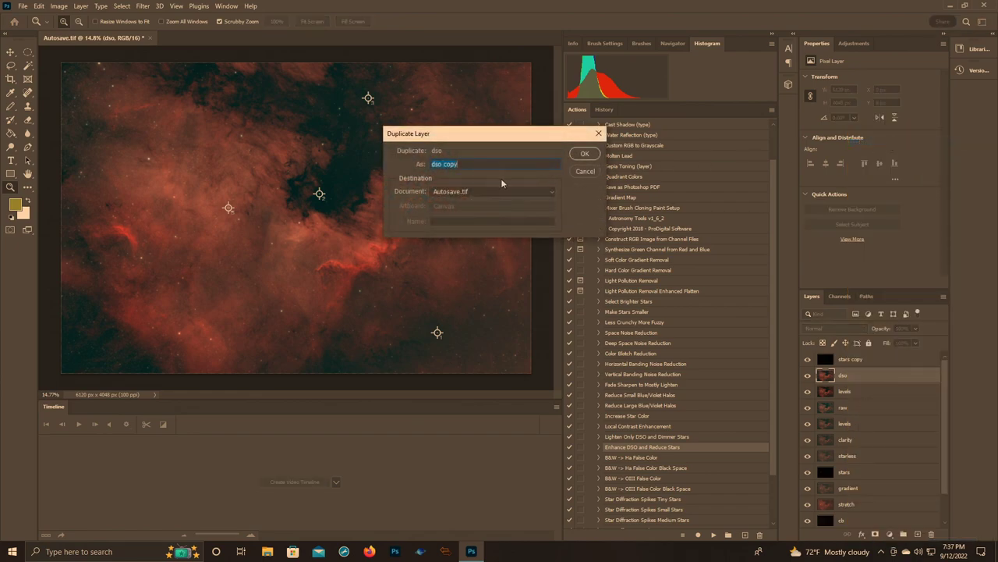
{"action": "type", "text": "raw color"}
{"action": "key", "text": "Return"}
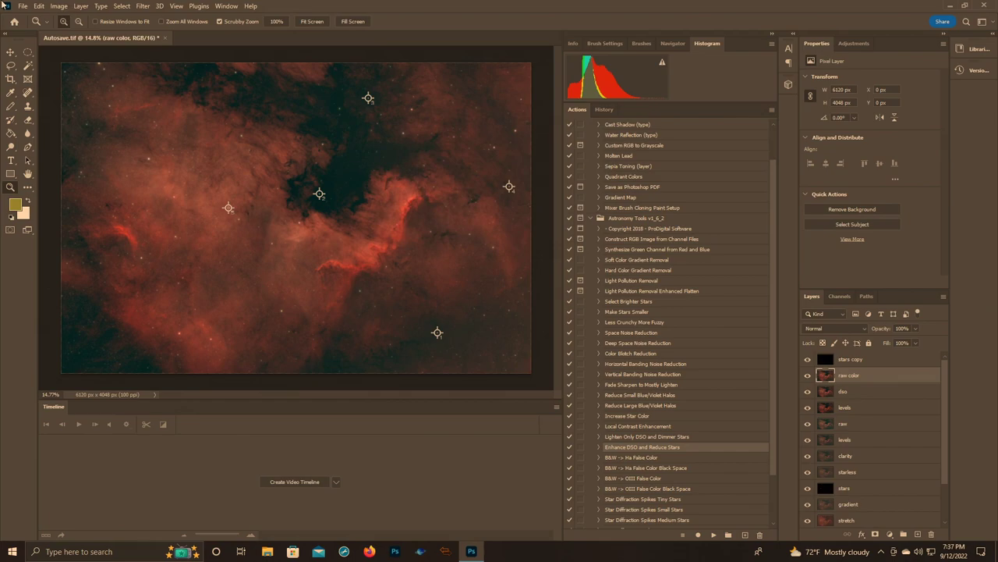
- In Camera Raw's Color Mixer, try aqua and blue hue shifts, then reset both to zero
{"action": "left_click", "coordinate": [143, 6]}
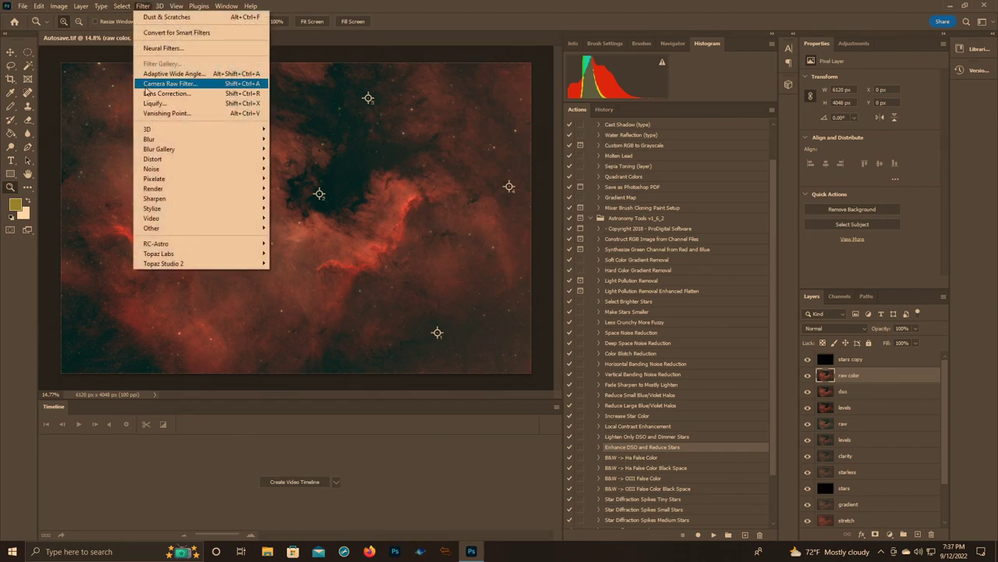
{"action": "left_click", "coordinate": [171, 83]}
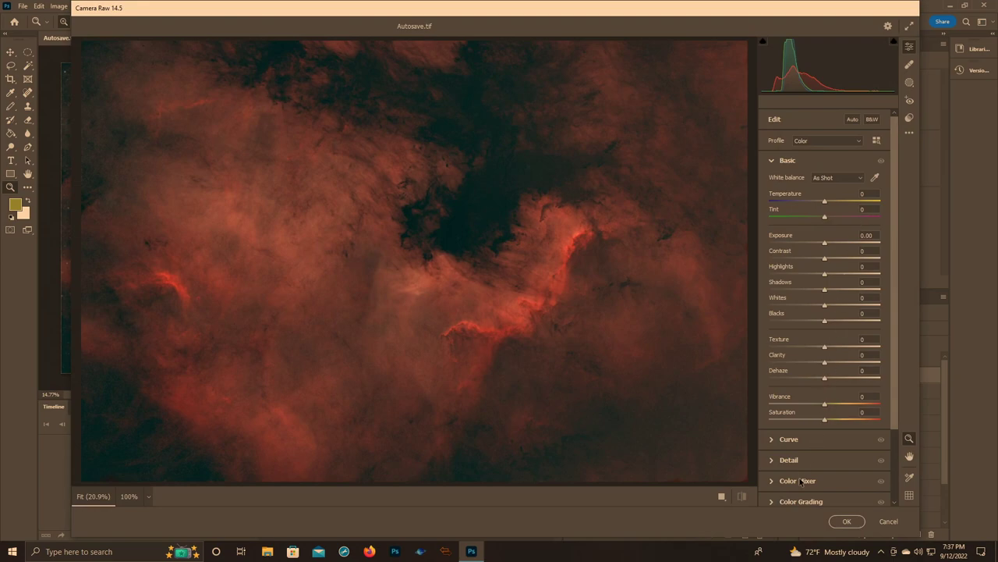
{"action": "left_click", "coordinate": [797, 476]}
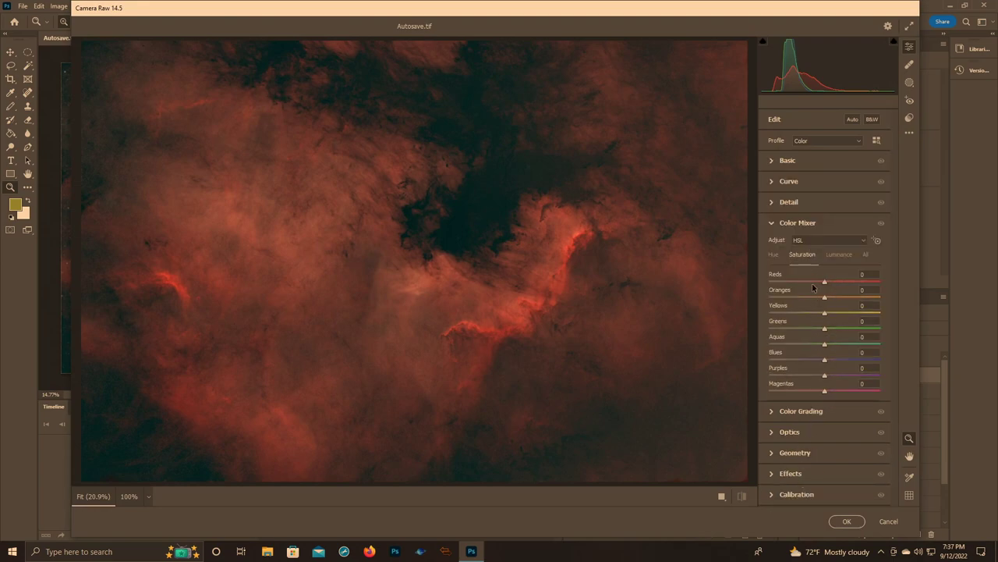
{"action": "left_click", "coordinate": [773, 255]}
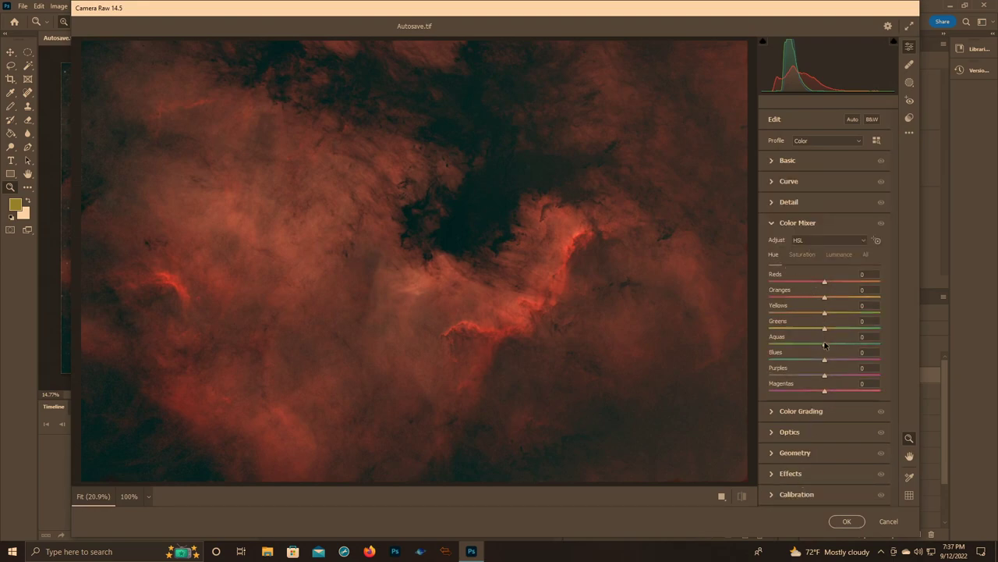
{"action": "left_click_drag", "start_coordinate": [825, 344], "coordinate": [901, 346]}
{"action": "left_click_drag", "start_coordinate": [826, 360], "coordinate": [904, 368]}
{"action": "left_click_drag", "start_coordinate": [903, 367], "coordinate": [852, 373]}
{"action": "double_click", "coordinate": [851, 359]}
{"action": "double_click", "coordinate": [878, 346]}
- Set Aquas saturation to -100 and Blues to -40, compare before/after, and apply
{"action": "left_click", "coordinate": [803, 255]}
{"action": "left_click_drag", "start_coordinate": [825, 344], "coordinate": [713, 330]}
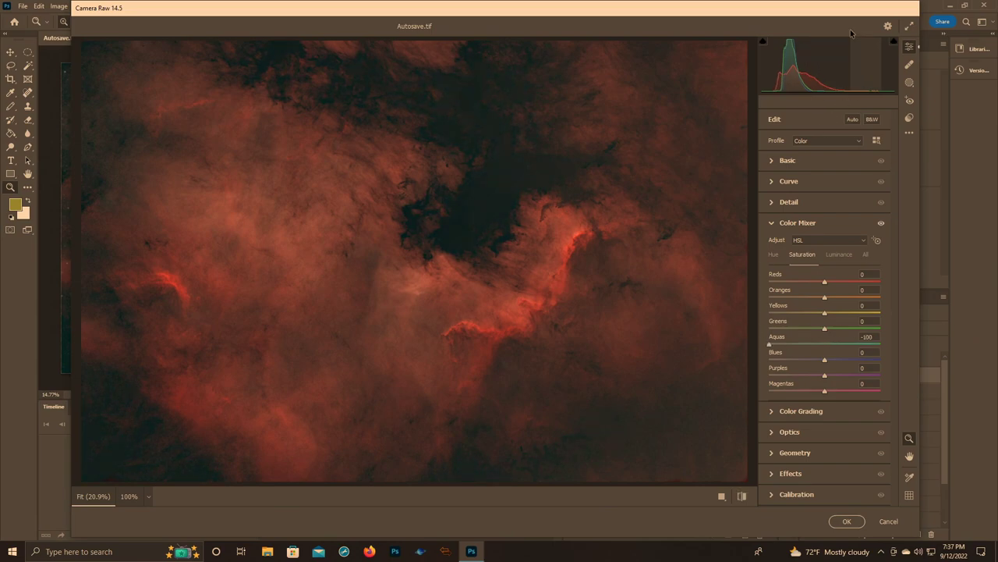
{"action": "left_click_drag", "start_coordinate": [824, 361], "coordinate": [797, 361]}
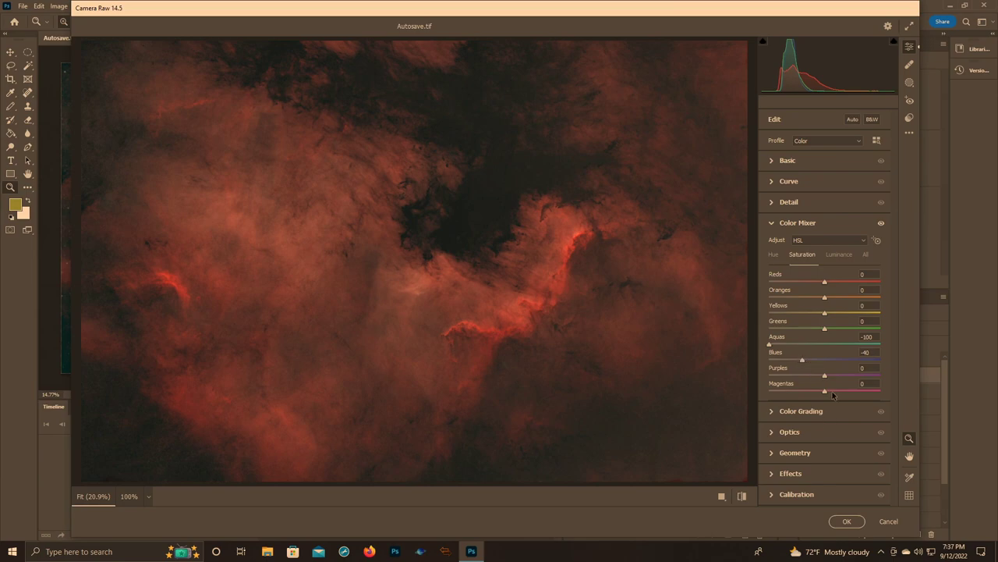
{"action": "left_click", "coordinate": [881, 225]}
{"action": "left_click", "coordinate": [880, 225]}
{"action": "left_click", "coordinate": [881, 225]}
{"action": "left_click", "coordinate": [881, 225]}
{"action": "left_click", "coordinate": [880, 225]}
{"action": "left_click", "coordinate": [881, 224]}
{"action": "left_click", "coordinate": [880, 224]}
{"action": "left_click", "coordinate": [881, 224]}
{"action": "left_click", "coordinate": [881, 225]}
{"action": "left_click", "coordinate": [881, 225]}
{"action": "left_click", "coordinate": [881, 225]}
{"action": "left_click", "coordinate": [880, 224]}
{"action": "left_click", "coordinate": [881, 224]}
{"action": "left_click", "coordinate": [881, 225]}
{"action": "left_click", "coordinate": [881, 225]}
{"action": "left_click", "coordinate": [881, 224]}
{"action": "left_click", "coordinate": [881, 225]}
{"action": "left_click", "coordinate": [881, 225]}
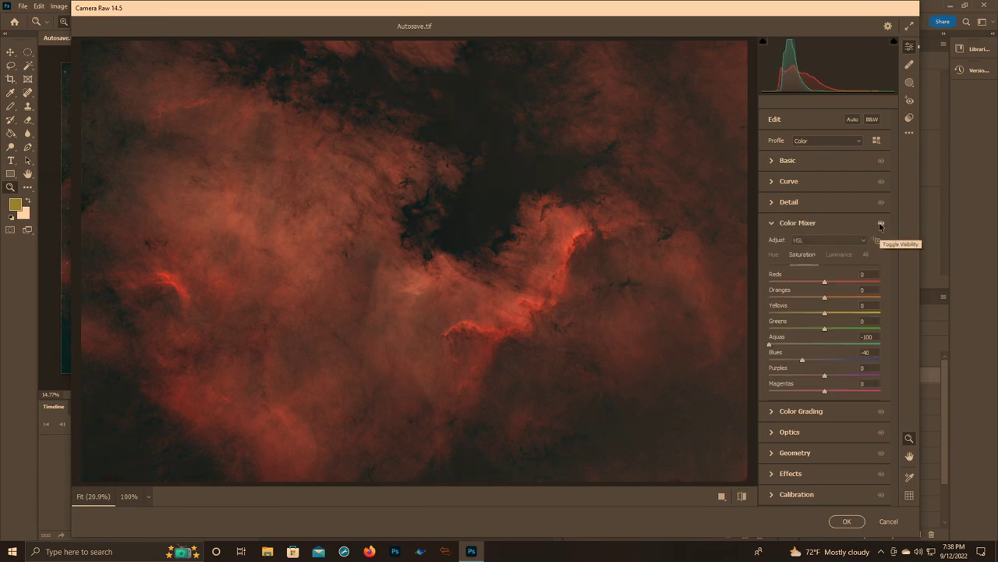
{"action": "left_click", "coordinate": [848, 521]}
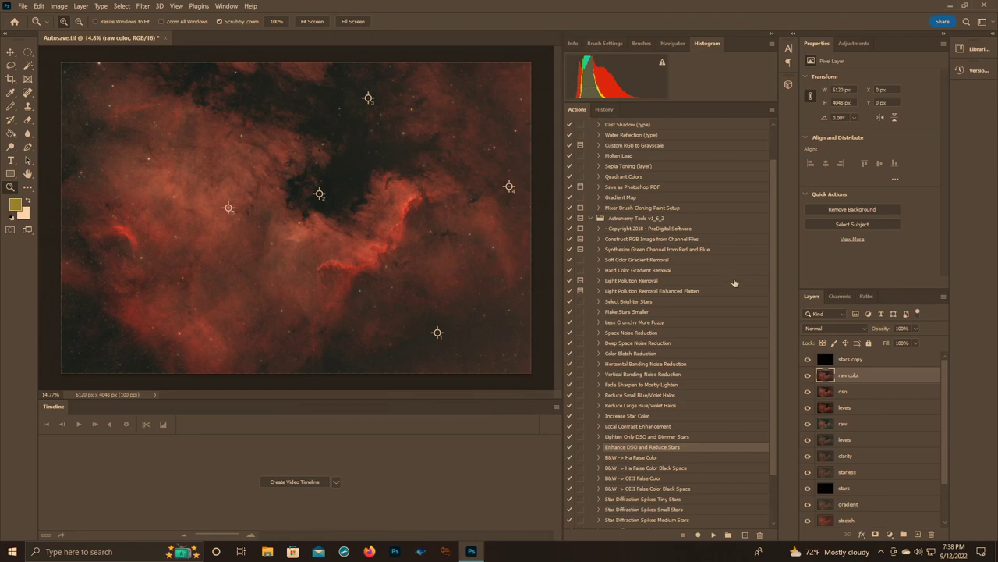
- In Levels, set the Green channel black input to 7 and Blue to 9
{"action": "left_click", "coordinate": [56, 7]}
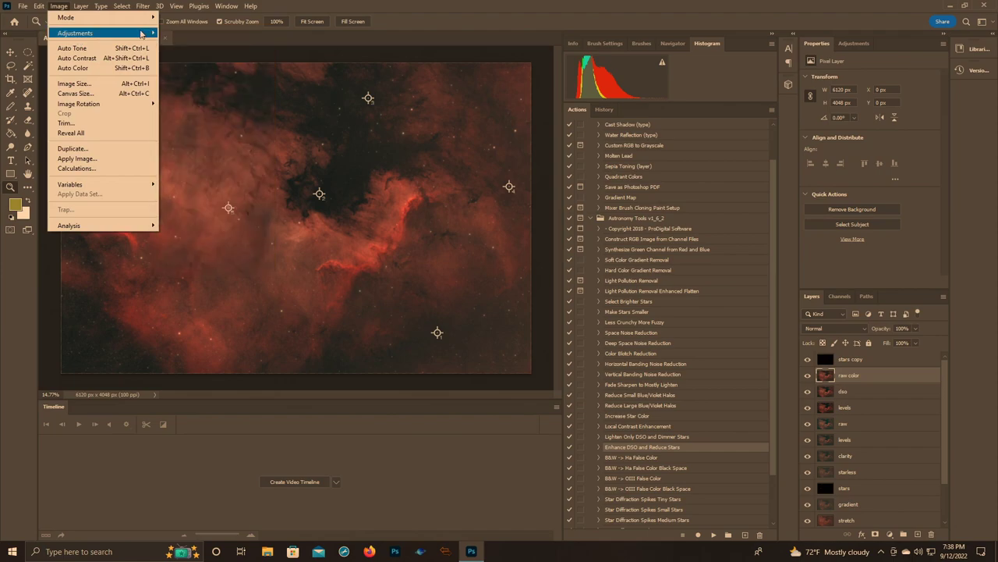
{"action": "left_click", "coordinate": [184, 40]}
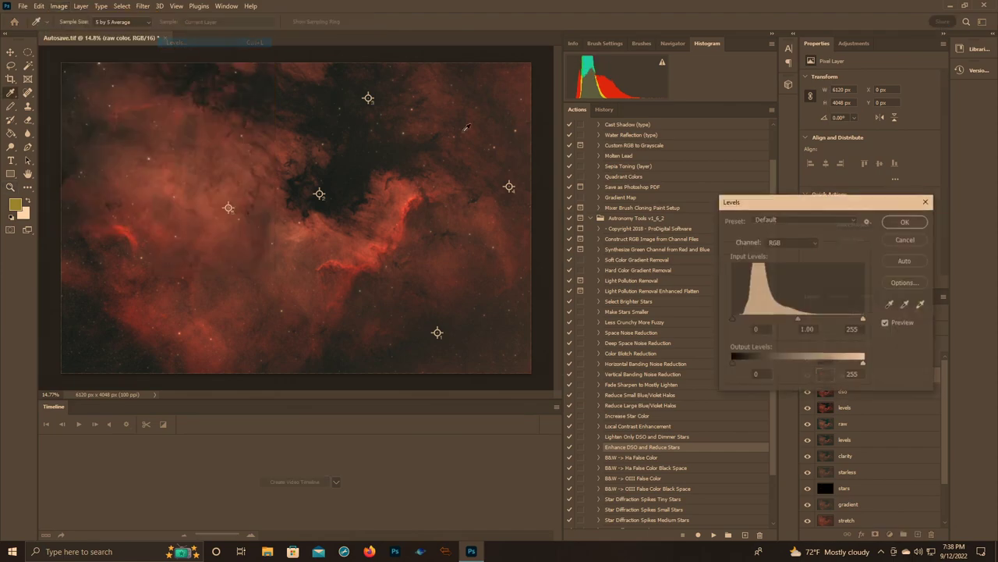
{"action": "left_click", "coordinate": [795, 244]}
{"action": "left_click", "coordinate": [804, 257]}
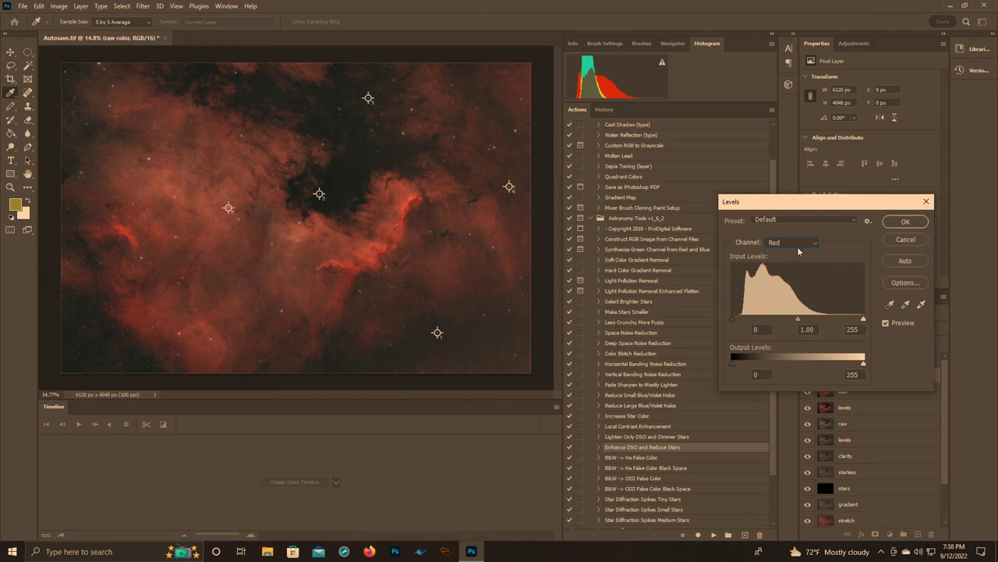
{"action": "left_click", "coordinate": [799, 248]}
{"action": "left_click", "coordinate": [799, 270]}
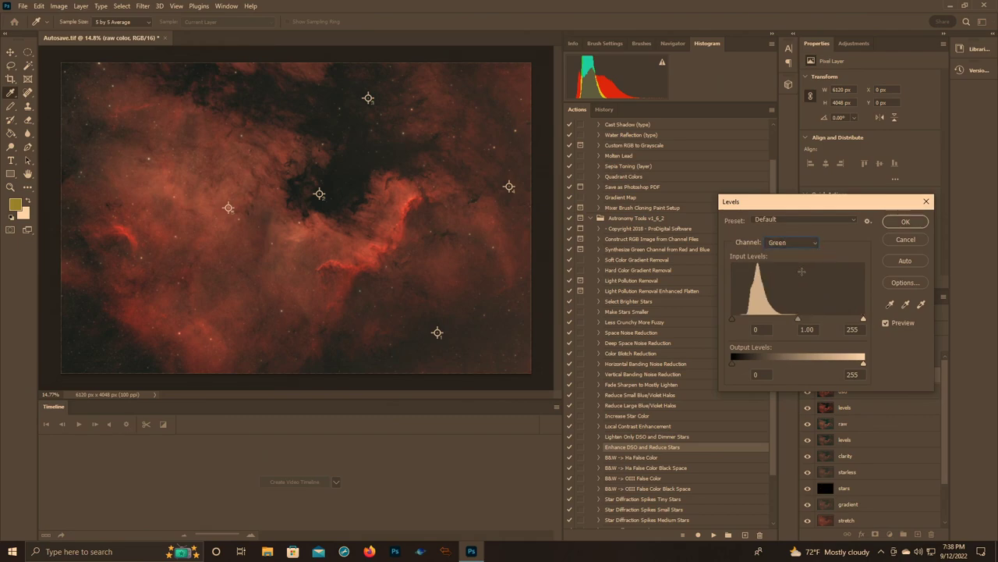
{"action": "left_click_drag", "start_coordinate": [733, 320], "coordinate": [737, 321]}
{"action": "left_click", "coordinate": [792, 243]}
{"action": "left_click", "coordinate": [780, 279]}
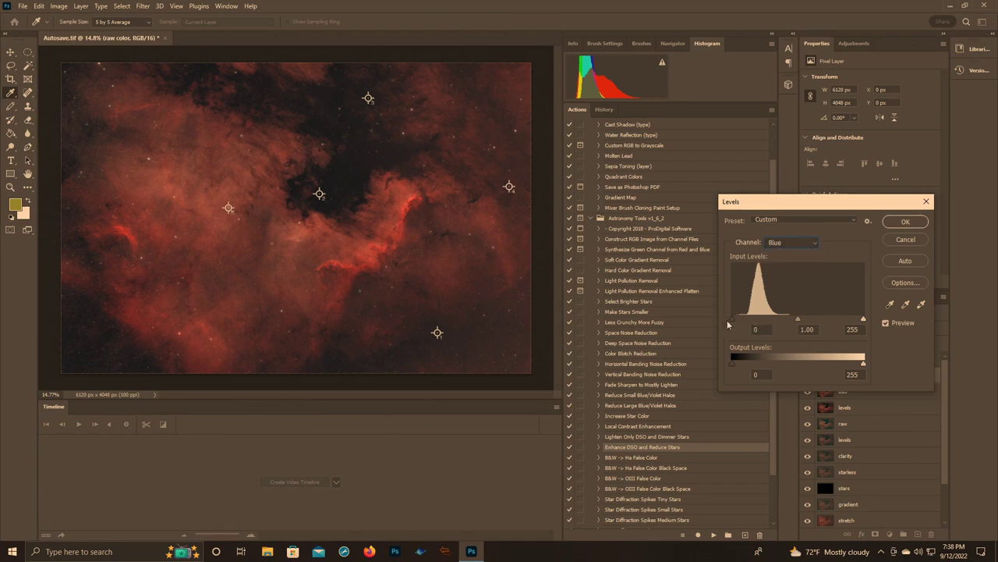
{"action": "left_click_drag", "start_coordinate": [733, 320], "coordinate": [738, 320]}
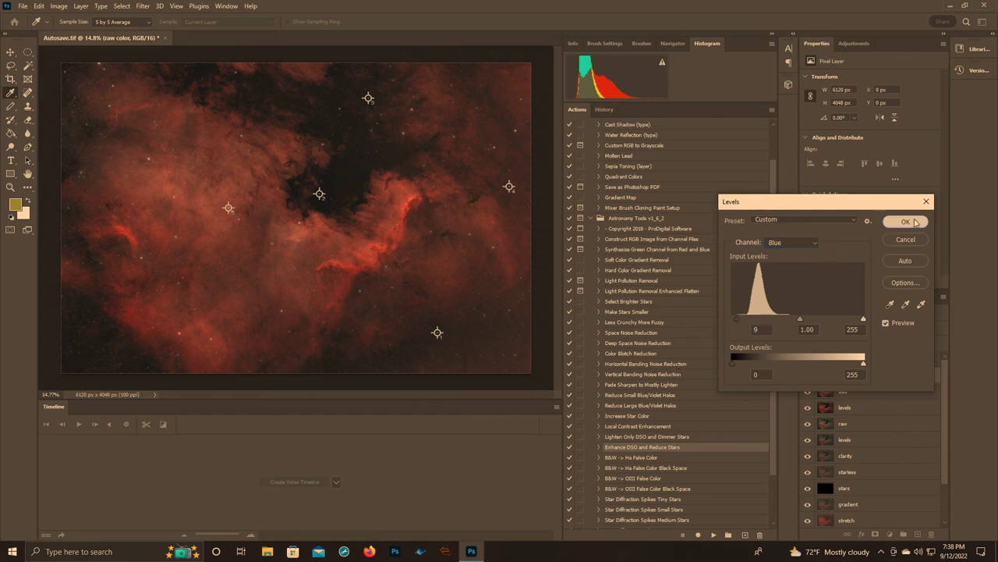
{"action": "left_click", "coordinate": [905, 221]}
{"action": "key", "text": "z"}
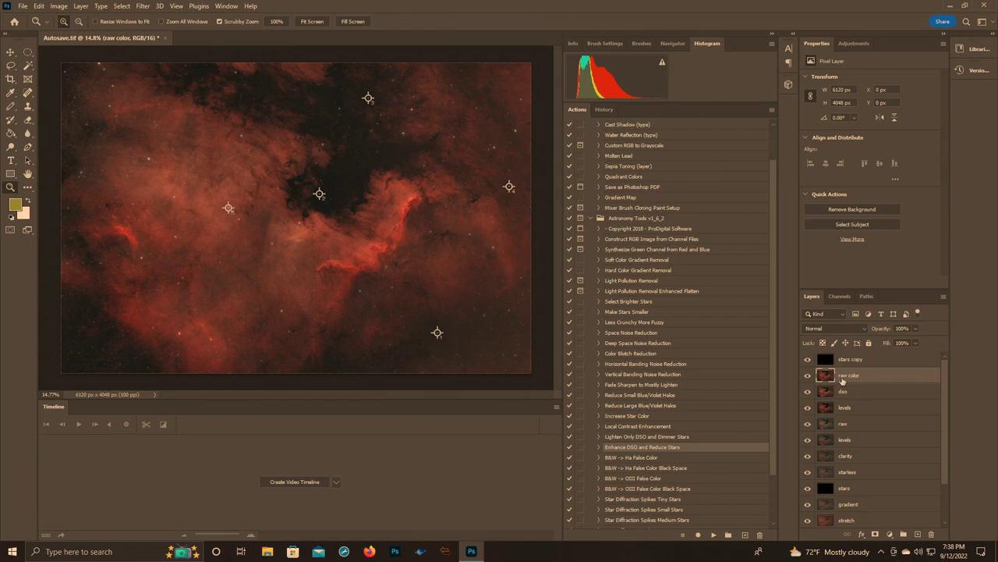
- Duplicate raw color as 'boost', duplicate that as 'boost copy', and add a layer mask
{"action": "right_click", "coordinate": [842, 381]}
{"action": "left_click", "coordinate": [889, 143]}
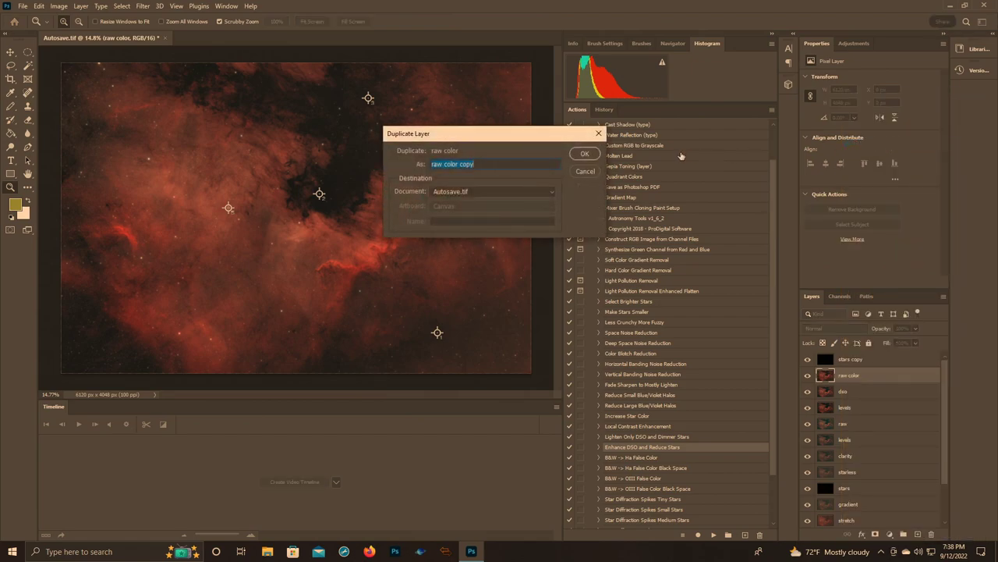
{"action": "type", "text": "boost"}
{"action": "key", "text": "Return"}
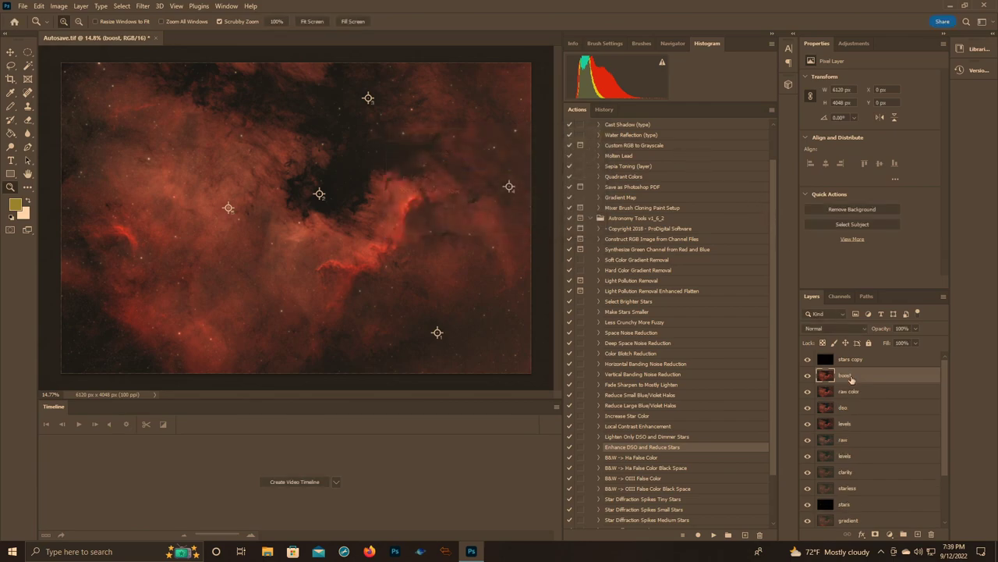
{"action": "right_click", "coordinate": [854, 378]}
{"action": "left_click", "coordinate": [871, 145]}
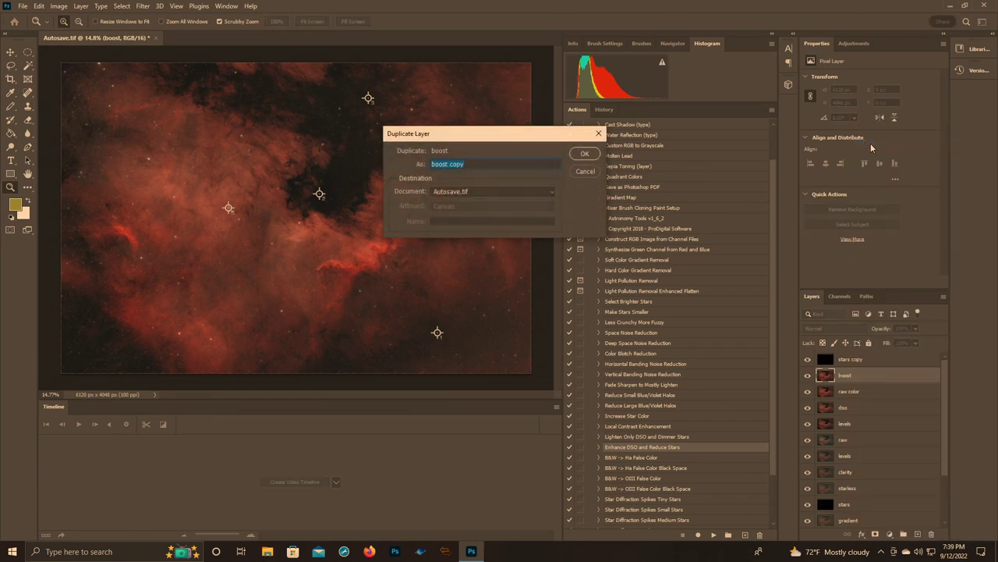
{"action": "key", "text": "Return"}
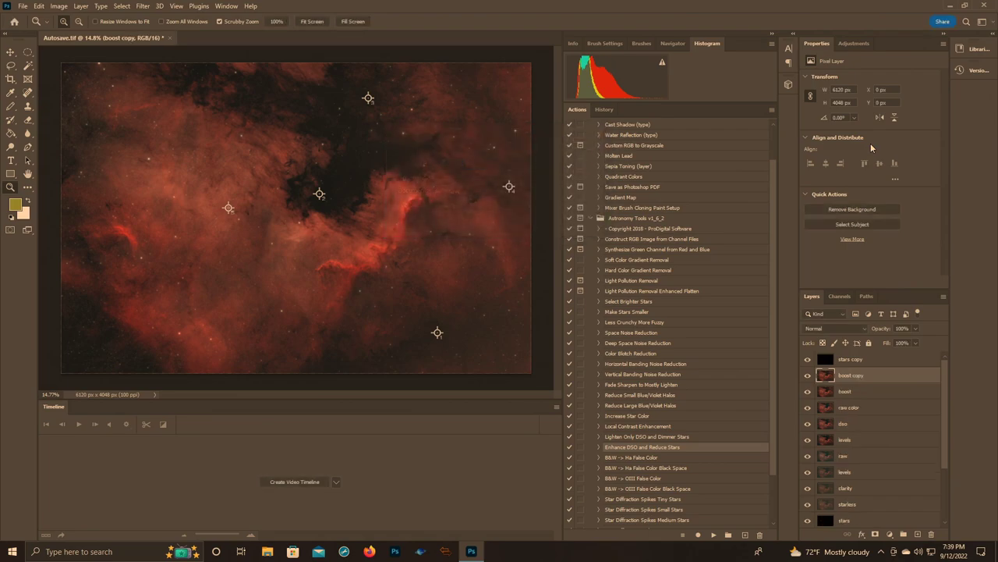
{"action": "left_click", "coordinate": [875, 535]}
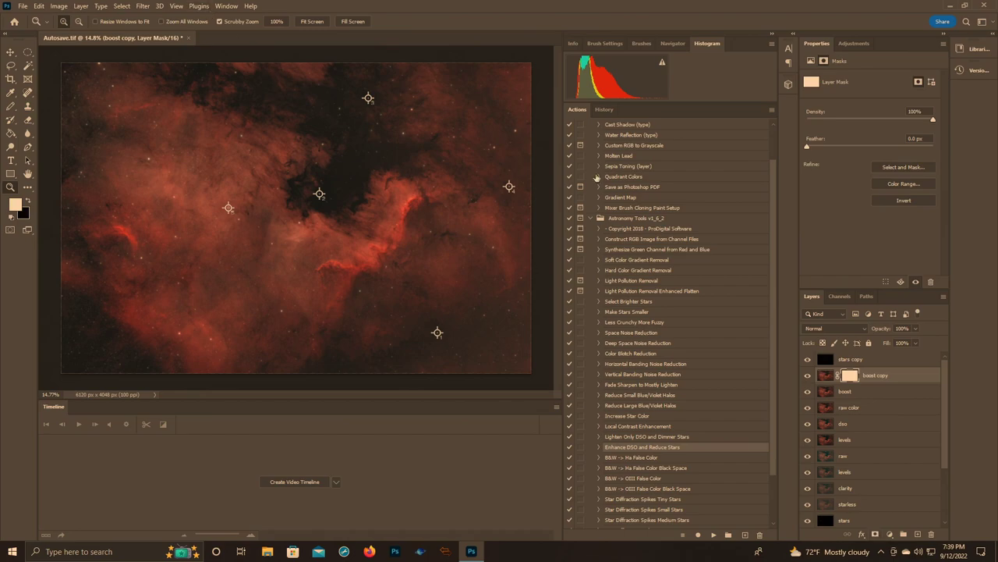
- Fill the mask from an inverted Highlights color range with fuzziness 88 and range 89
{"action": "left_click", "coordinate": [121, 6]}
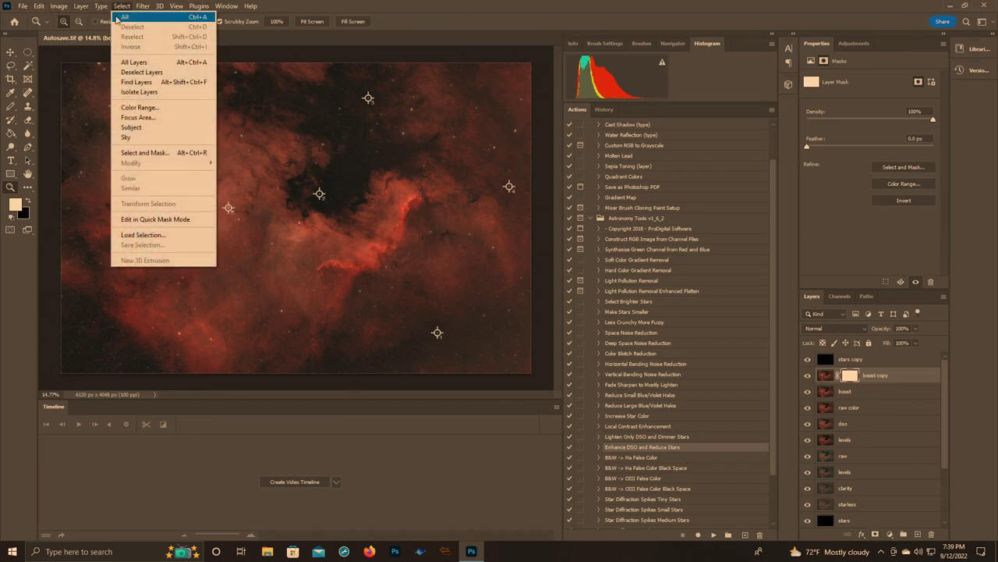
{"action": "left_click", "coordinate": [148, 107]}
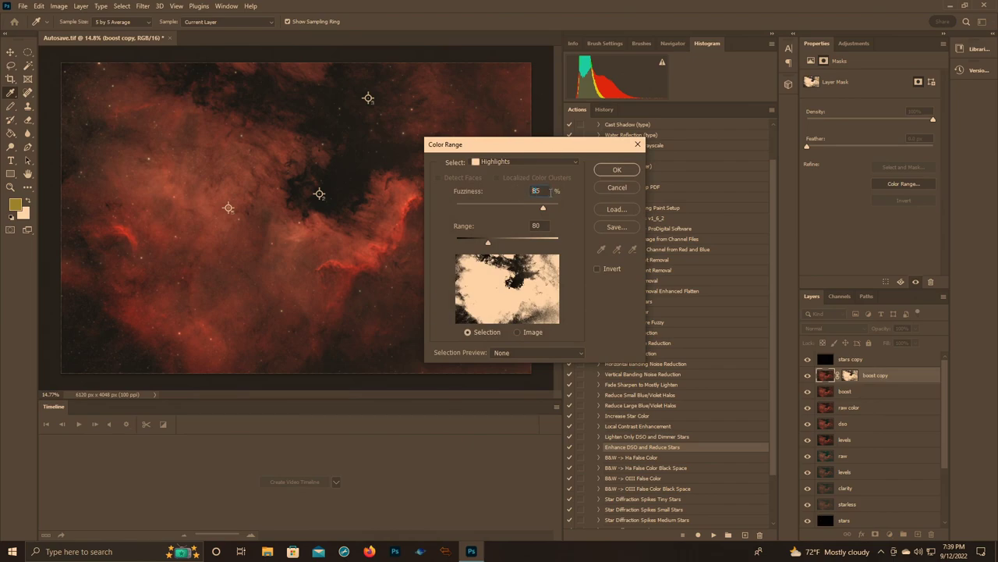
{"action": "type", "text": "88"}
{"action": "type", "text": "89"}
{"action": "left_click", "coordinate": [597, 269]}
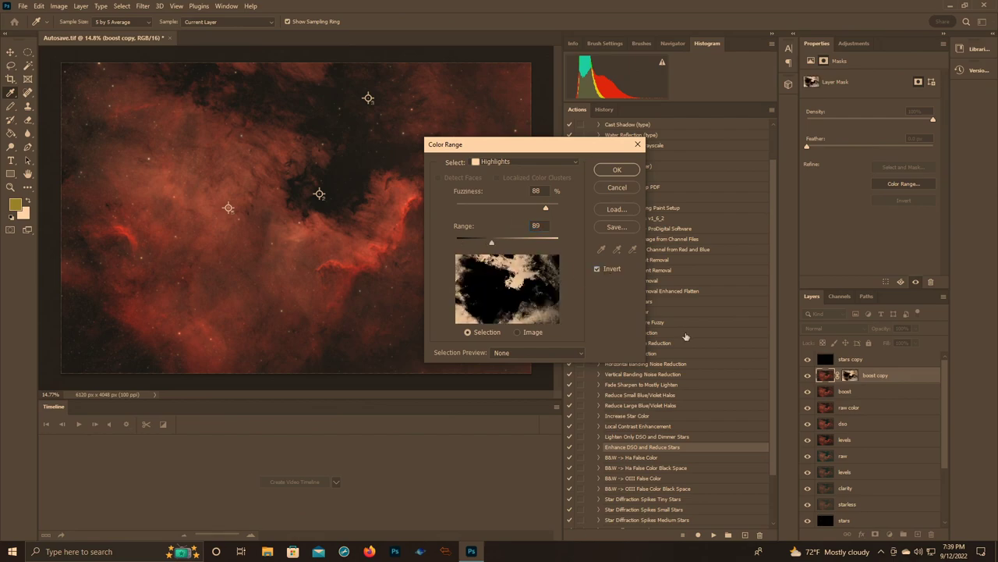
{"action": "left_click", "coordinate": [613, 170]}
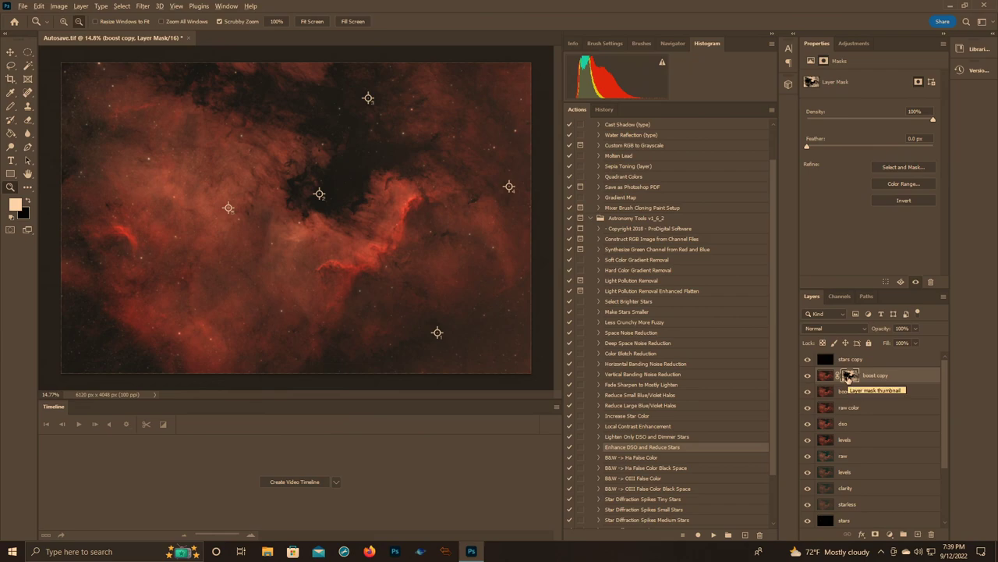
- Darken the boost copy mask with Curves: black point 68 and a point at 150/75
{"action": "left_click", "coordinate": [848, 376], "text": "alt"}
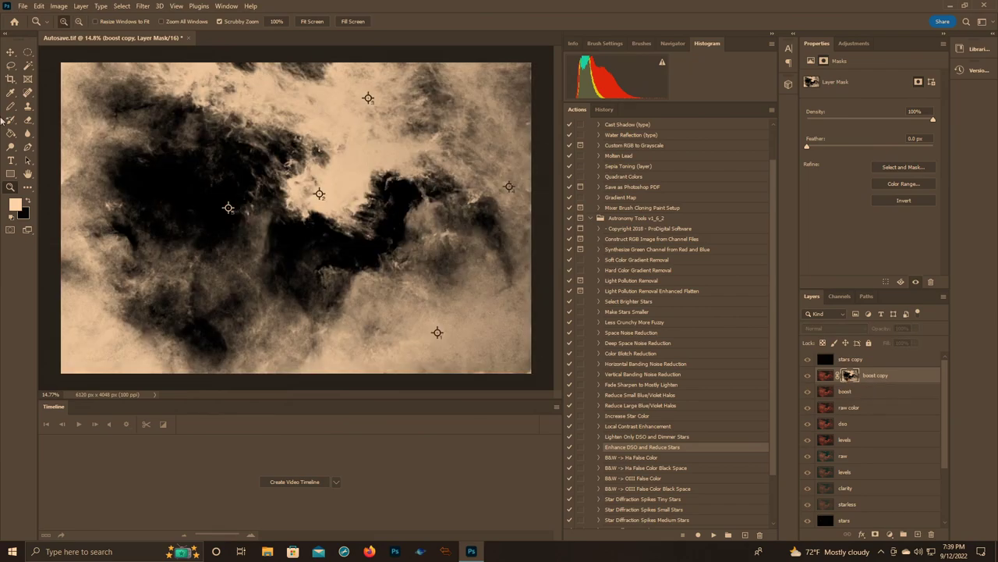
{"action": "left_click", "coordinate": [59, 6]}
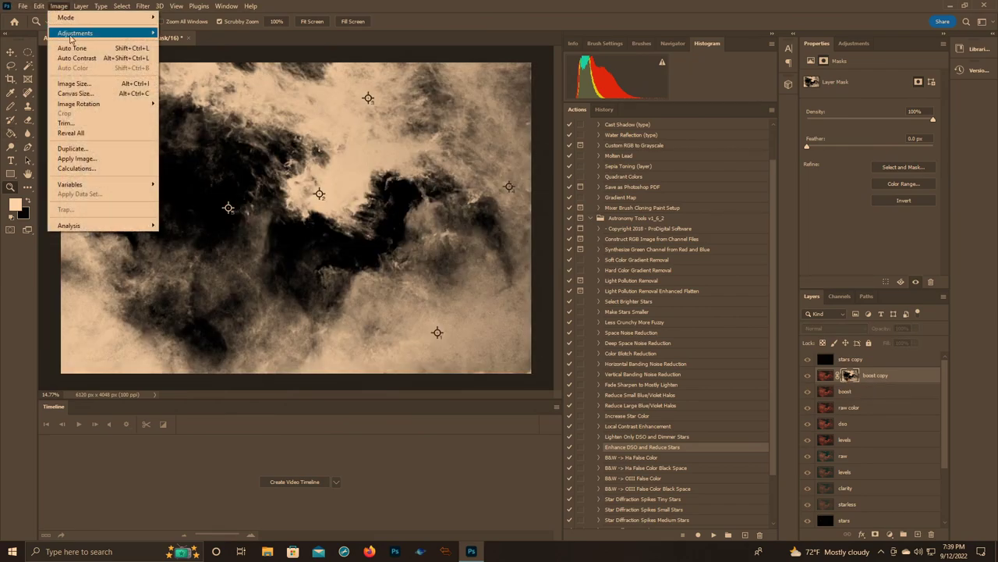
{"action": "mouse_move", "coordinate": [70, 35]}
{"action": "left_click", "coordinate": [199, 54]}
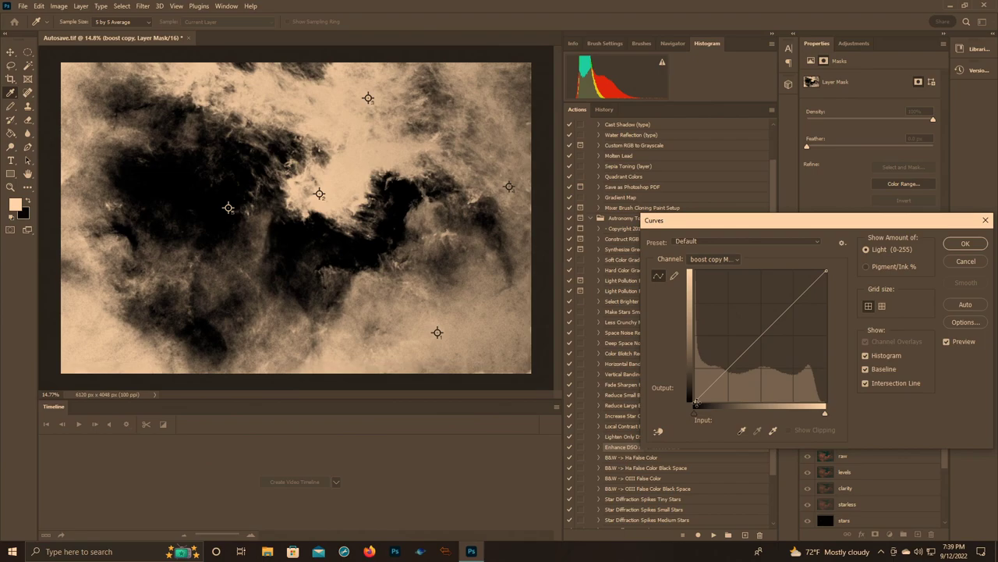
{"action": "left_click", "coordinate": [697, 402]}
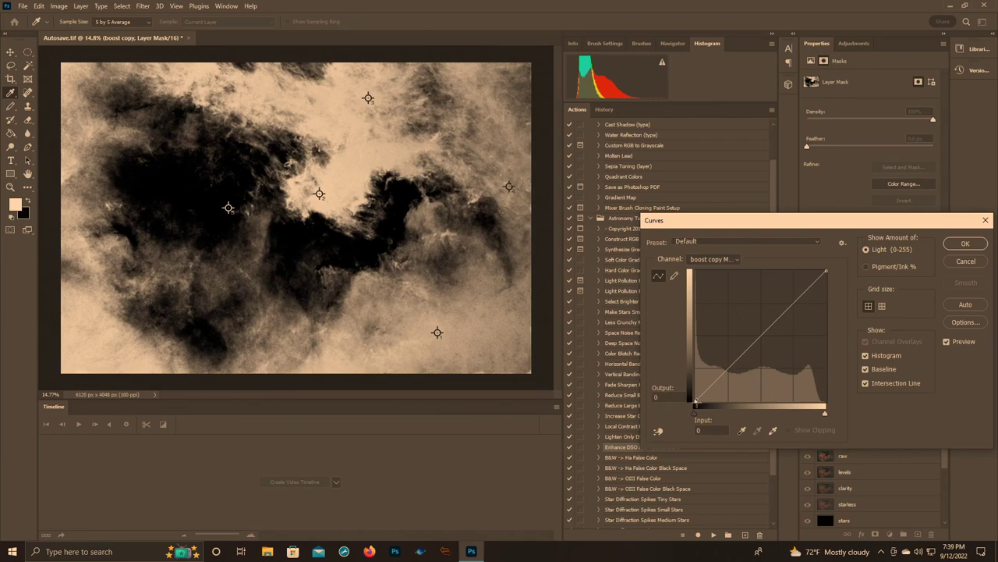
{"action": "left_click_drag", "start_coordinate": [696, 403], "coordinate": [731, 401]}
{"action": "left_click_drag", "start_coordinate": [766, 355], "coordinate": [771, 364]}
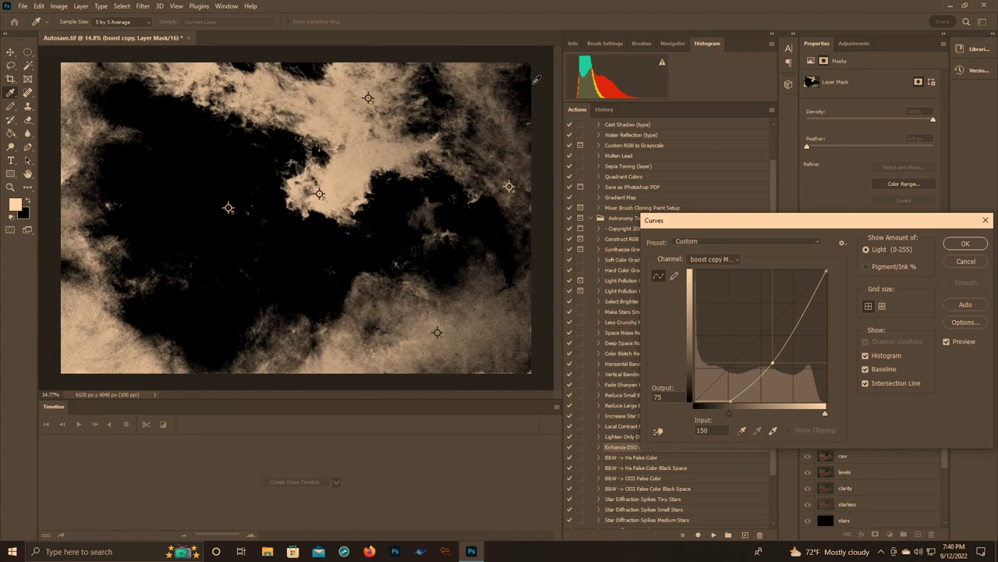
{"action": "left_click", "coordinate": [962, 244]}
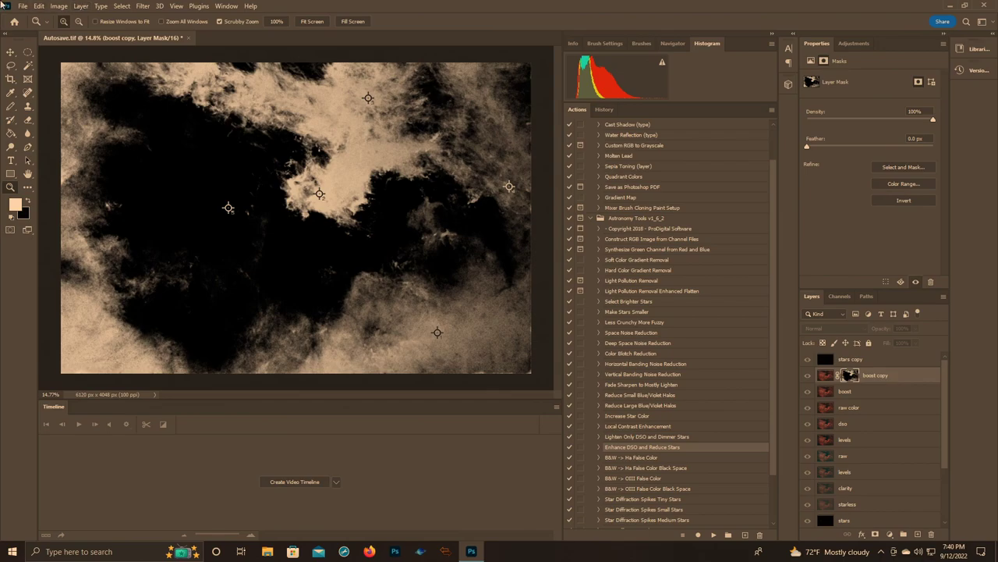
- Blur the mask with a 2-pixel Gaussian Blur and return to the layer pixels
{"action": "left_click", "coordinate": [143, 7]}
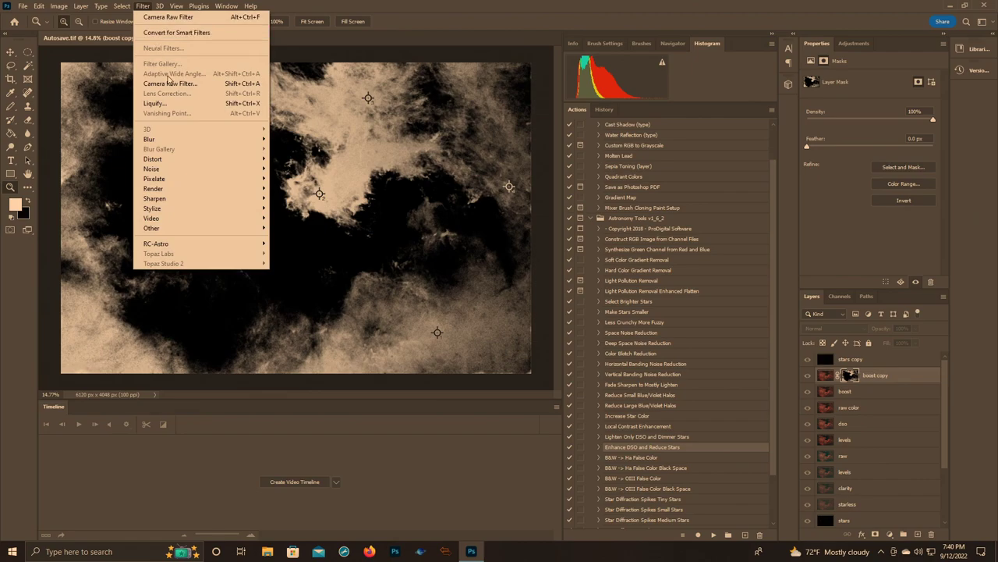
{"action": "mouse_move", "coordinate": [167, 141]}
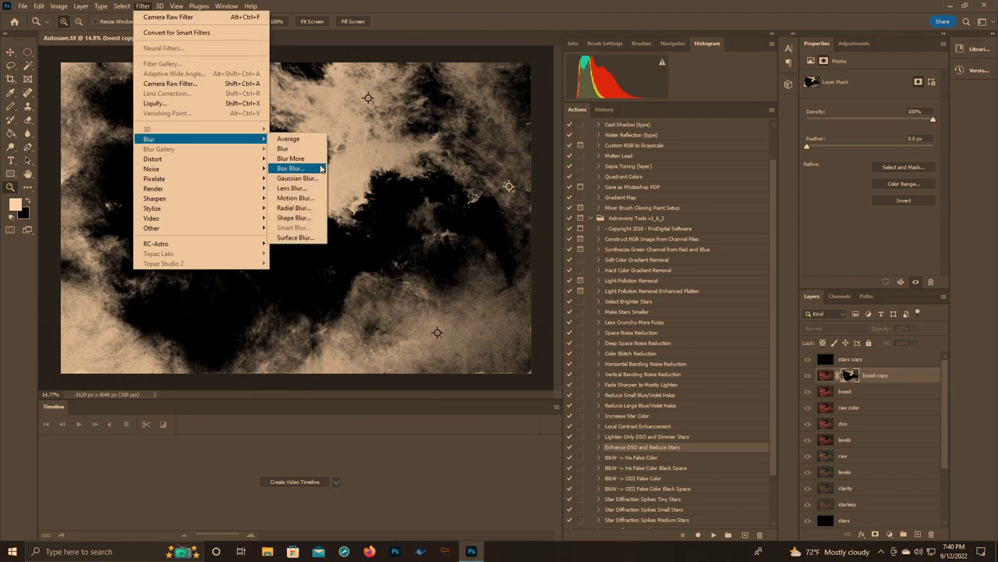
{"action": "left_click", "coordinate": [308, 177]}
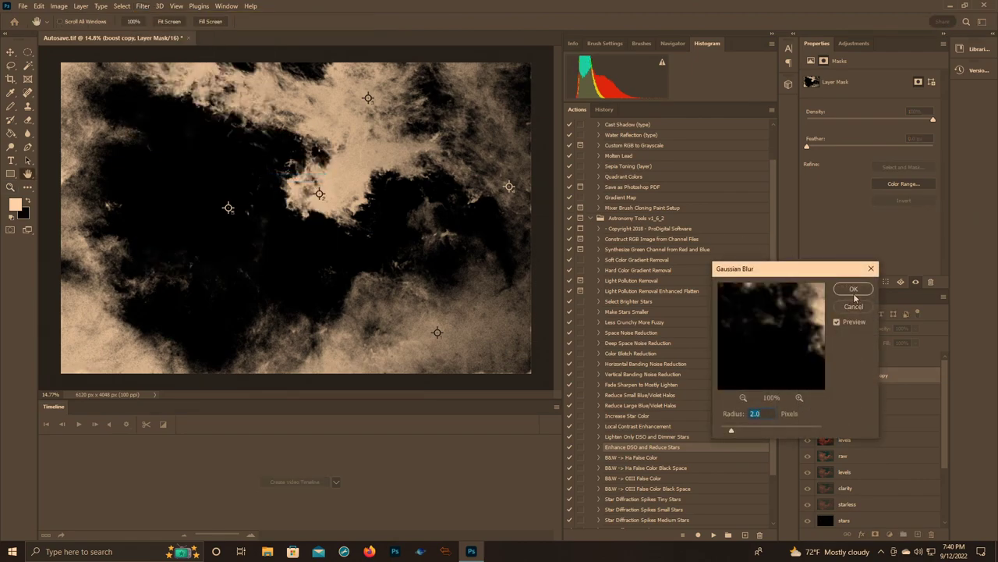
{"action": "left_click", "coordinate": [854, 291]}
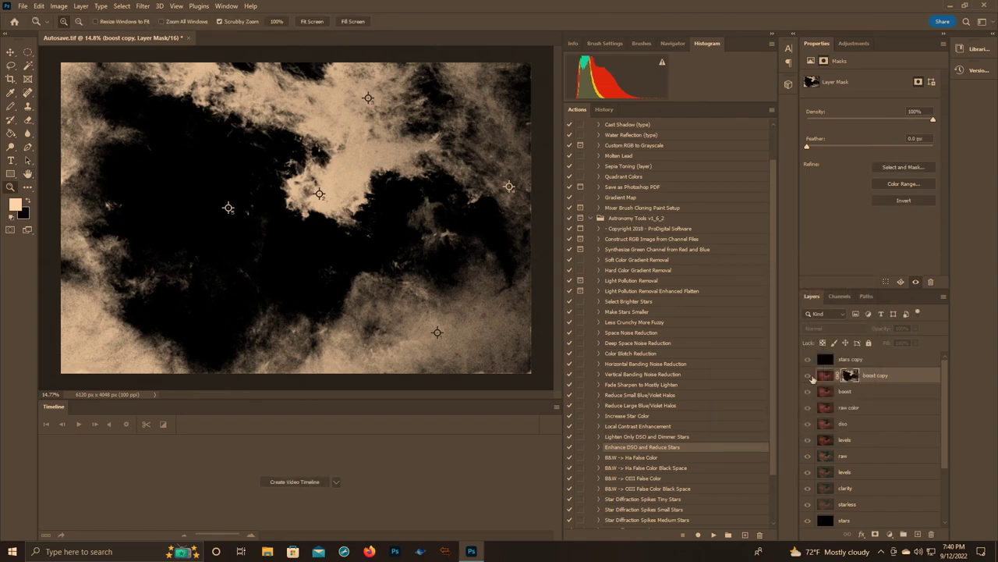
{"action": "left_click", "coordinate": [825, 378]}
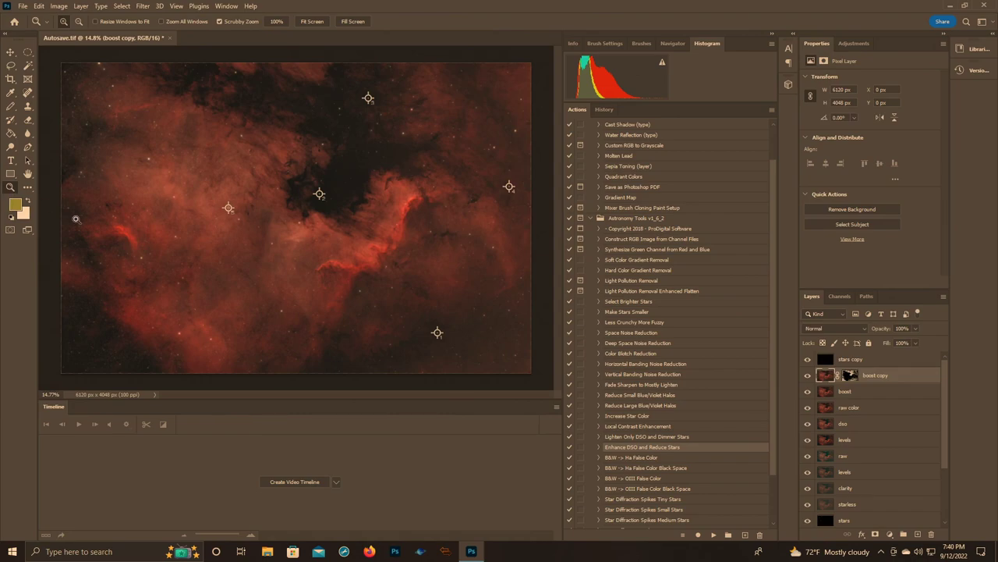
- Zoom in on the image's lower-right corner to inspect the edges at 100%
{"action": "left_click", "coordinate": [510, 372]}
{"action": "left_click", "coordinate": [510, 372]}
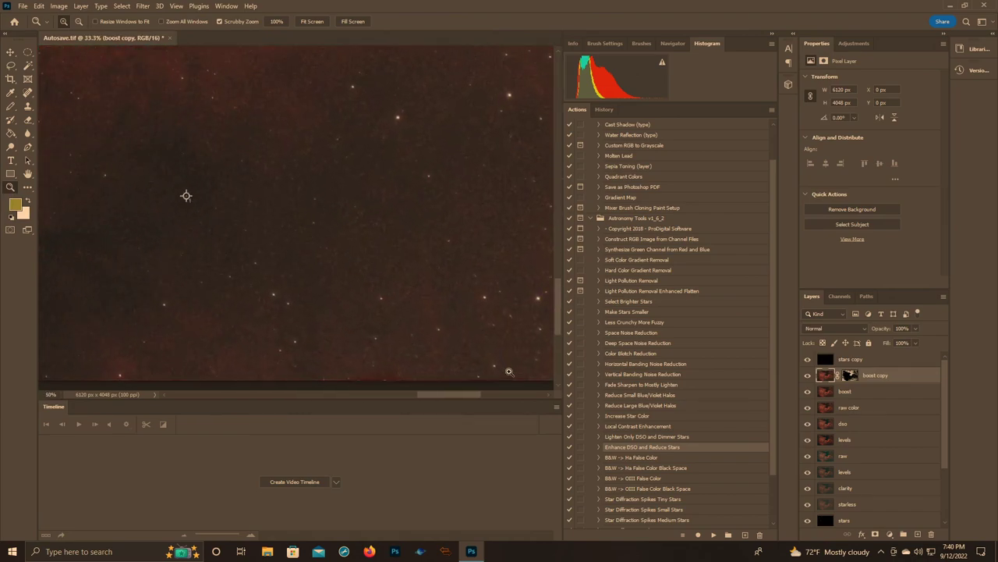
{"action": "left_click", "coordinate": [386, 381]}
{"action": "left_click", "coordinate": [395, 377]}
{"action": "left_click", "coordinate": [383, 377]}
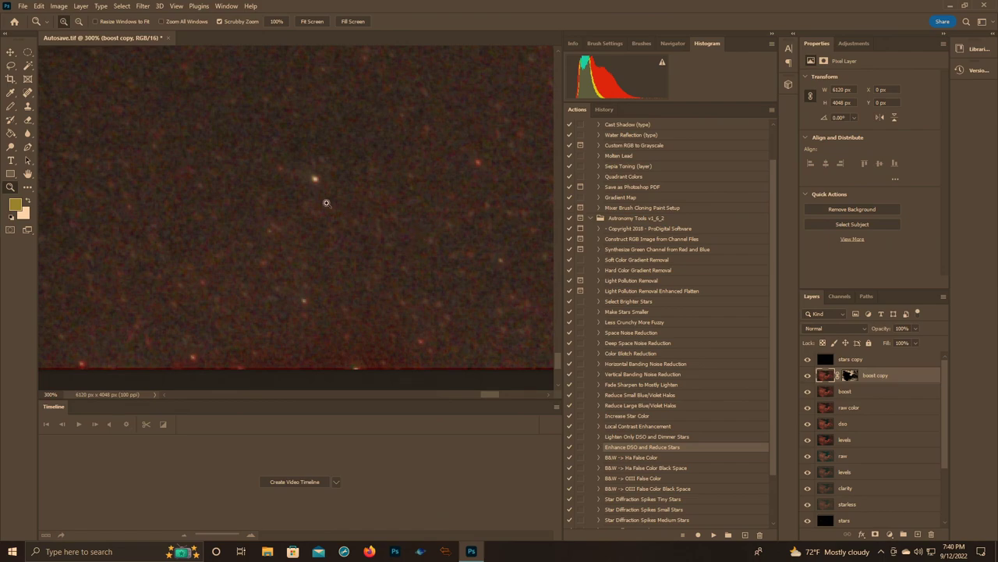
{"action": "right_click", "coordinate": [321, 303]}
{"action": "left_click", "coordinate": [332, 307]}
{"action": "key", "text": "ctrl+1"}
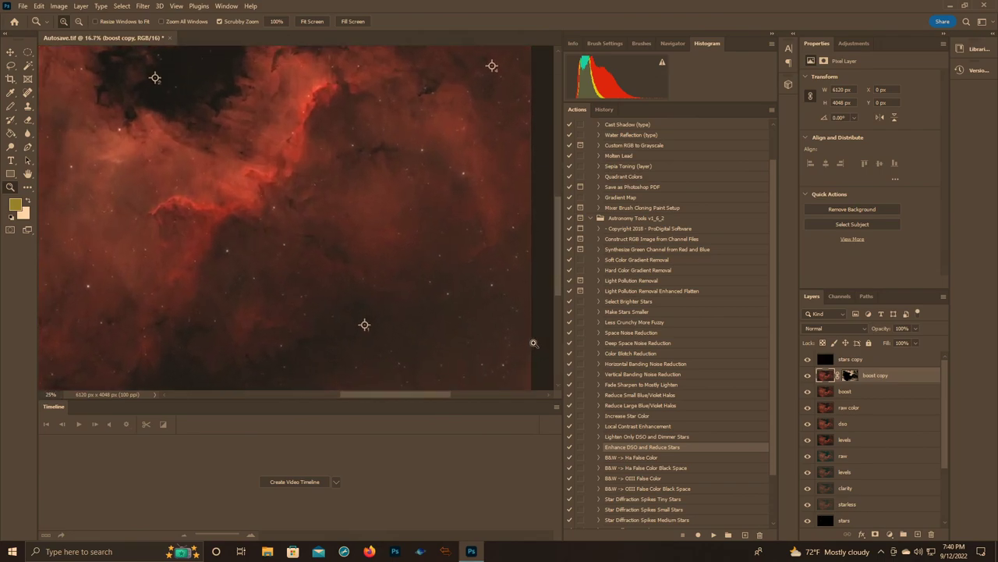
{"action": "scroll", "coordinate": [531, 337], "scroll_direction": "down", "scroll_amount": 5}
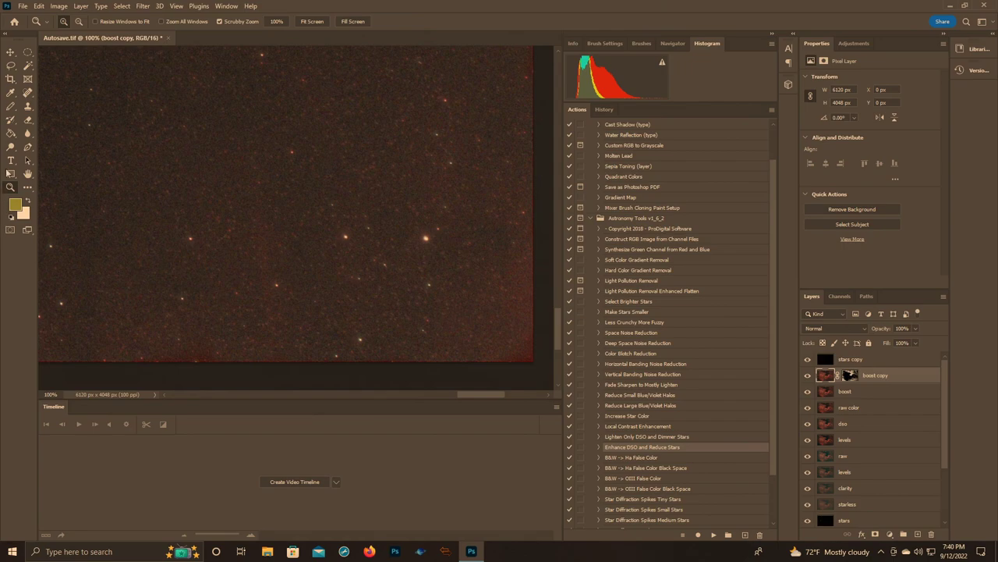
- Crop a thin strip off the right and bottom edges to 6108 × 4008 px, then fit to screen
{"action": "left_click", "coordinate": [10, 79]}
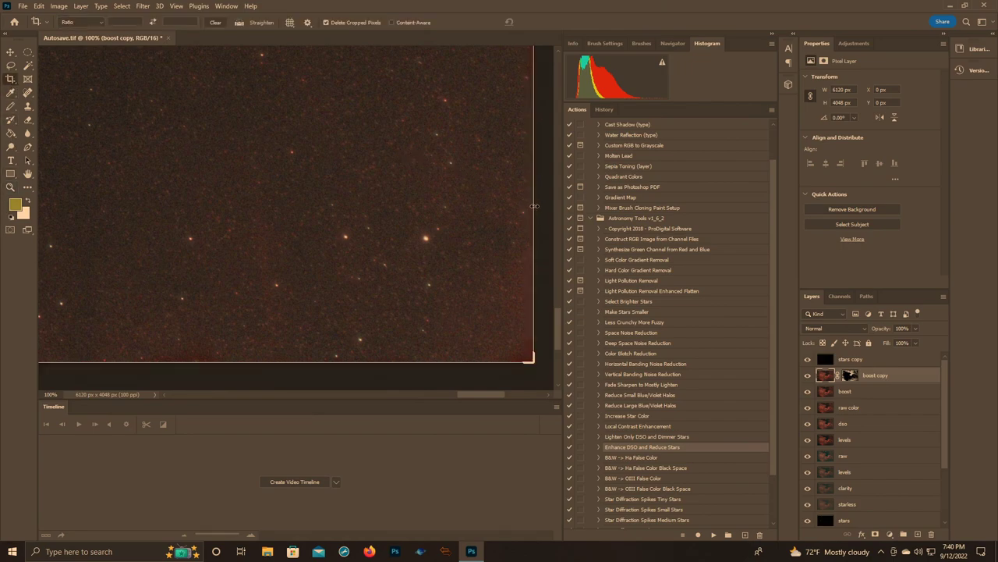
{"action": "left_click_drag", "start_coordinate": [535, 206], "coordinate": [532, 205]}
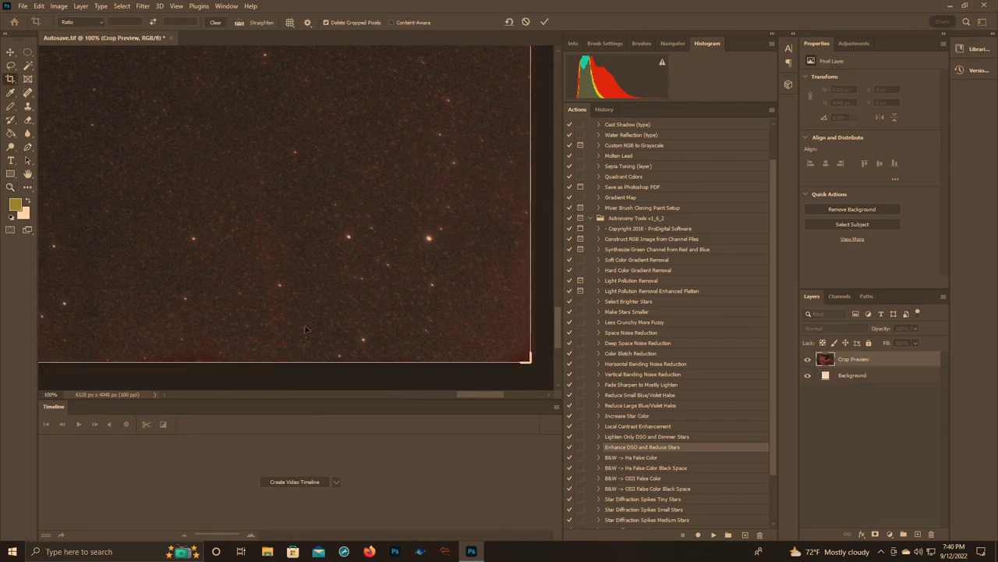
{"action": "left_click_drag", "start_coordinate": [268, 362], "coordinate": [275, 352]}
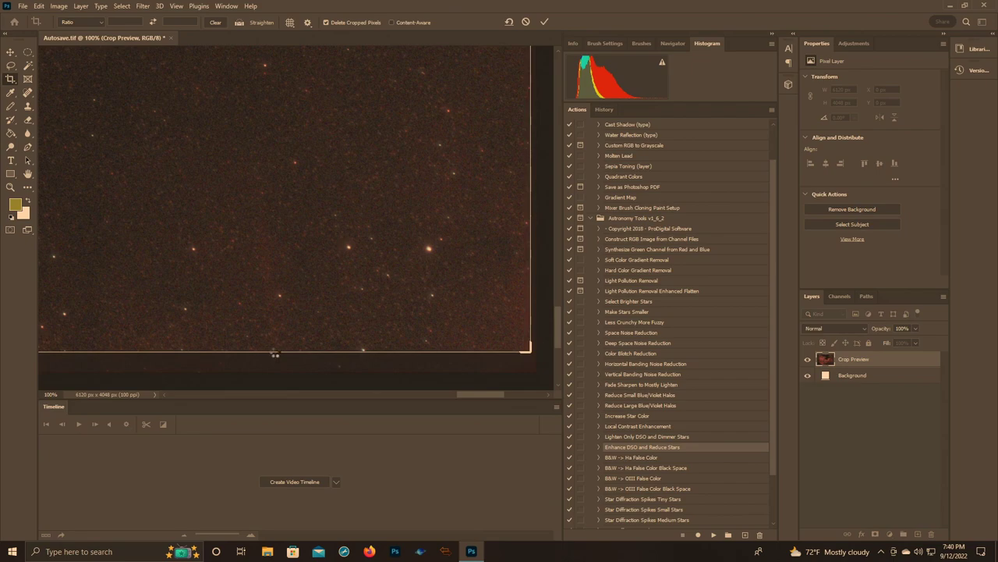
{"action": "key", "text": "Return"}
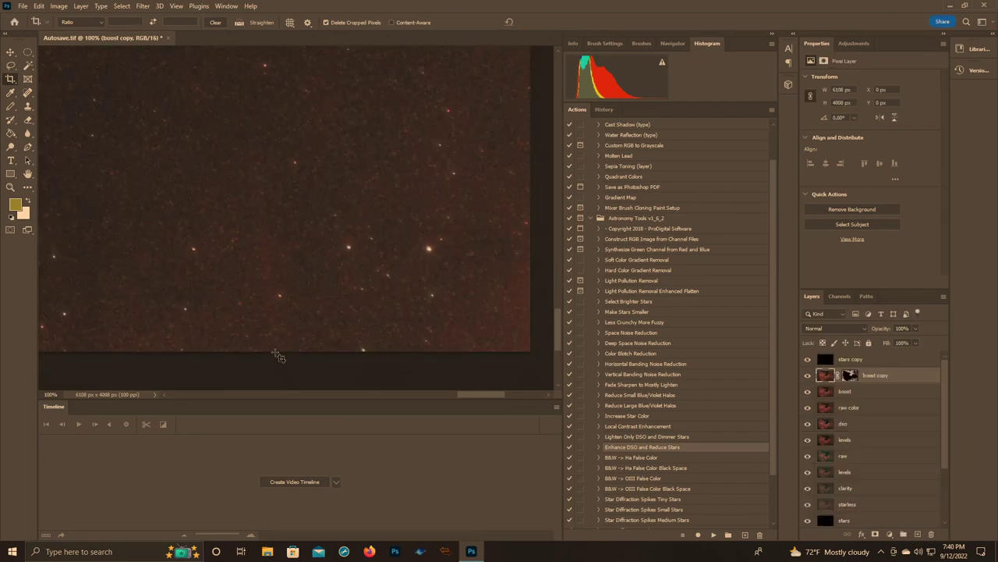
{"action": "left_click", "coordinate": [11, 187]}
{"action": "right_click", "coordinate": [148, 227]}
{"action": "left_click", "coordinate": [156, 230]}
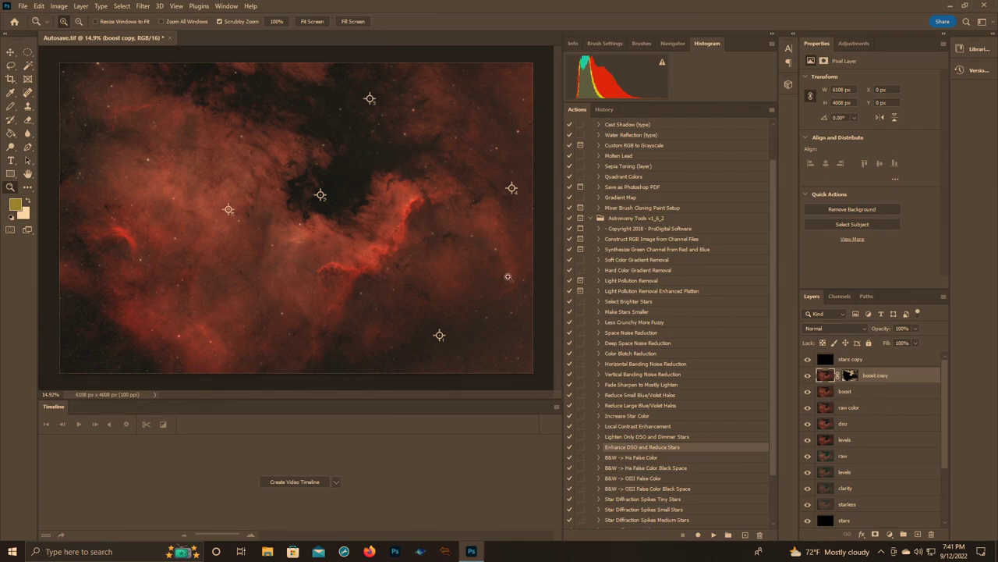
{"action": "left_click", "coordinate": [69, 6]}
- Open Curves on the boost copy layer and add a midtone point to the RGB curve
{"action": "mouse_move", "coordinate": [75, 34]}
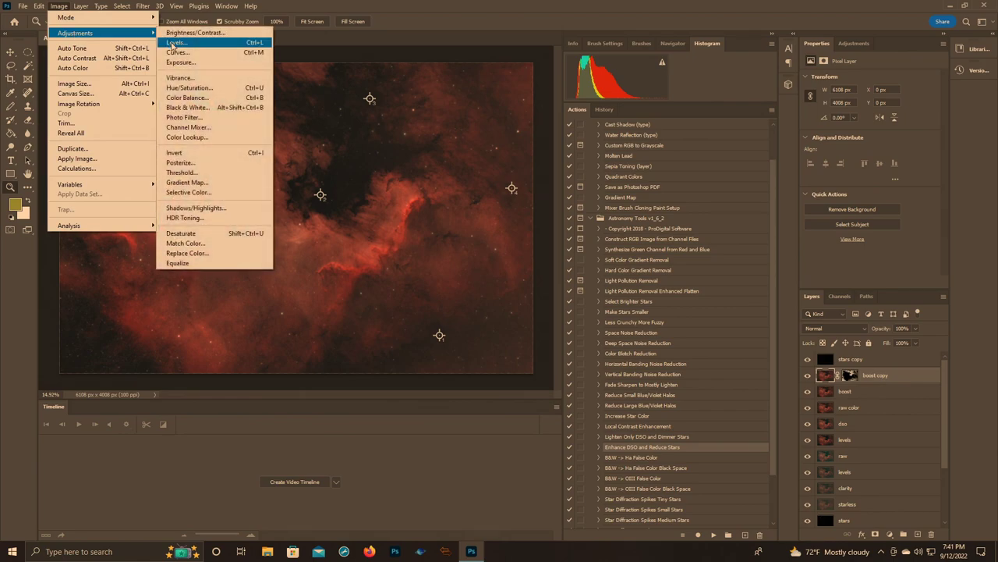
{"action": "left_click", "coordinate": [178, 53]}
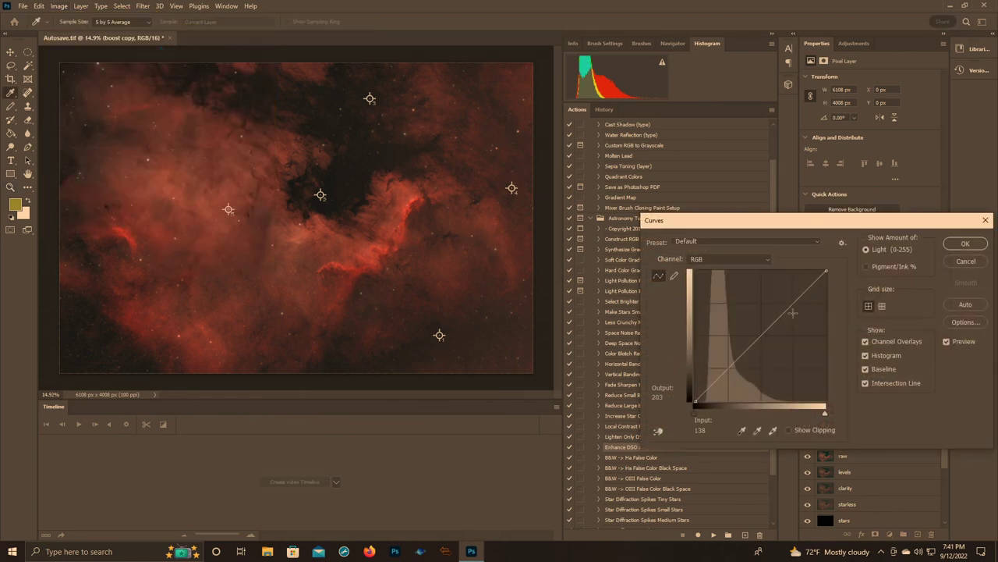
{"action": "left_click", "coordinate": [759, 335]}
{"action": "left_click_drag", "start_coordinate": [759, 336], "coordinate": [771, 340]}
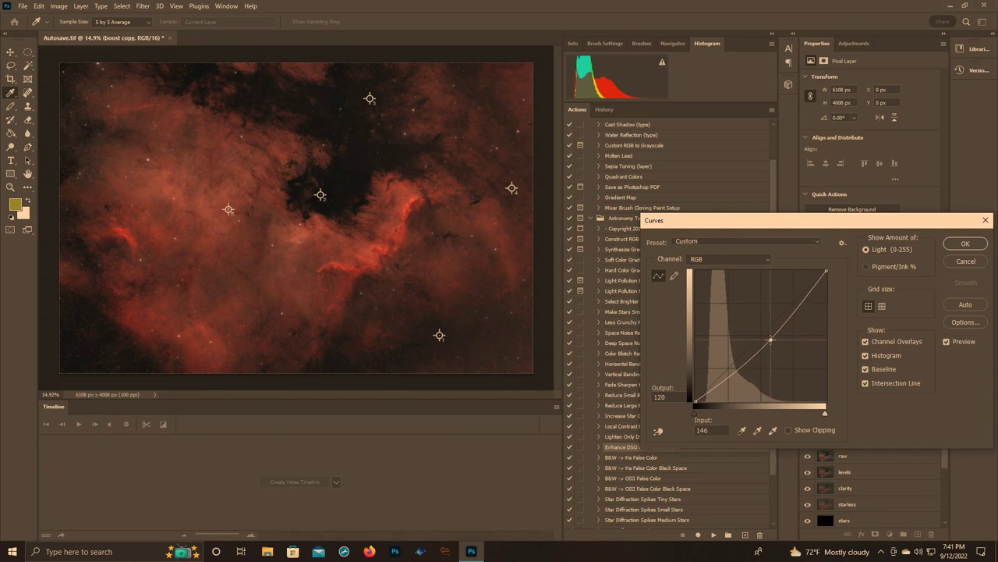
- Set the curve point to Input 140 and Output 115, then apply the curve
{"action": "double_click", "coordinate": [713, 434]}
{"action": "left_click", "coordinate": [713, 434]}
{"action": "key", "text": "BackSpace"}
{"action": "type", "text": "35"}
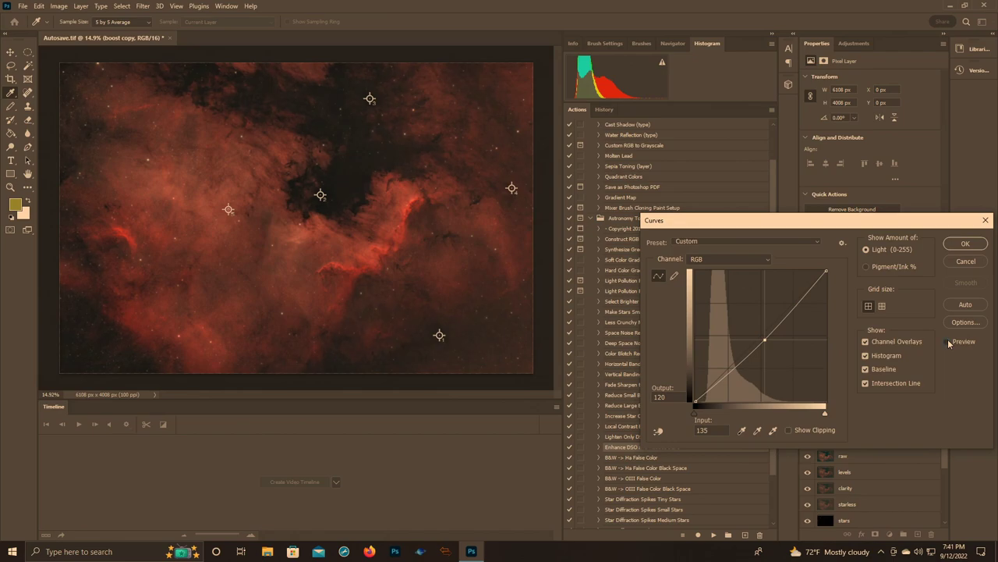
{"action": "left_click", "coordinate": [948, 342]}
{"action": "double_click", "coordinate": [660, 397]}
{"action": "type", "text": "115"}
{"action": "key", "text": "BackSpace"}
{"action": "key", "text": "BackSpace"}
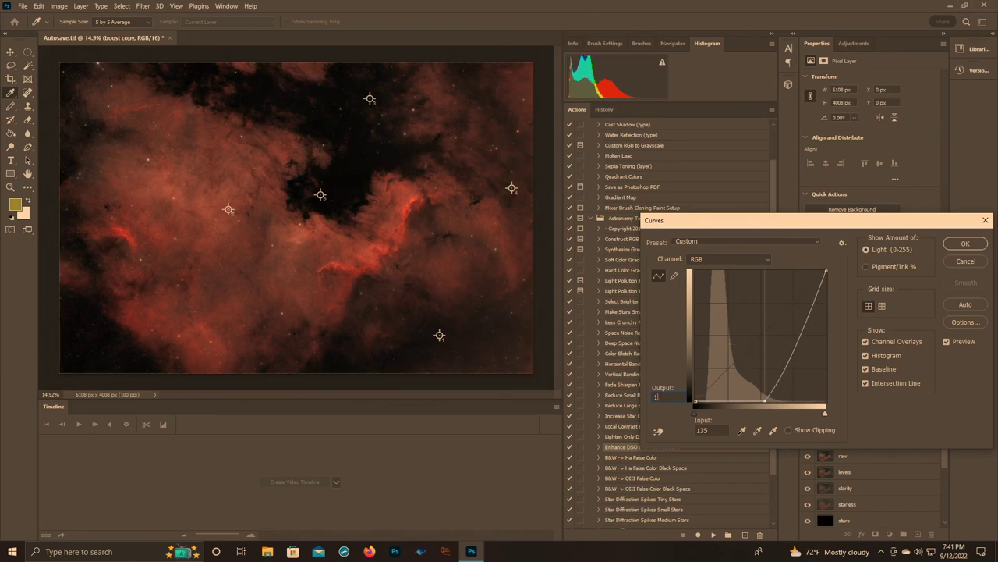
{"action": "type", "text": "15"}
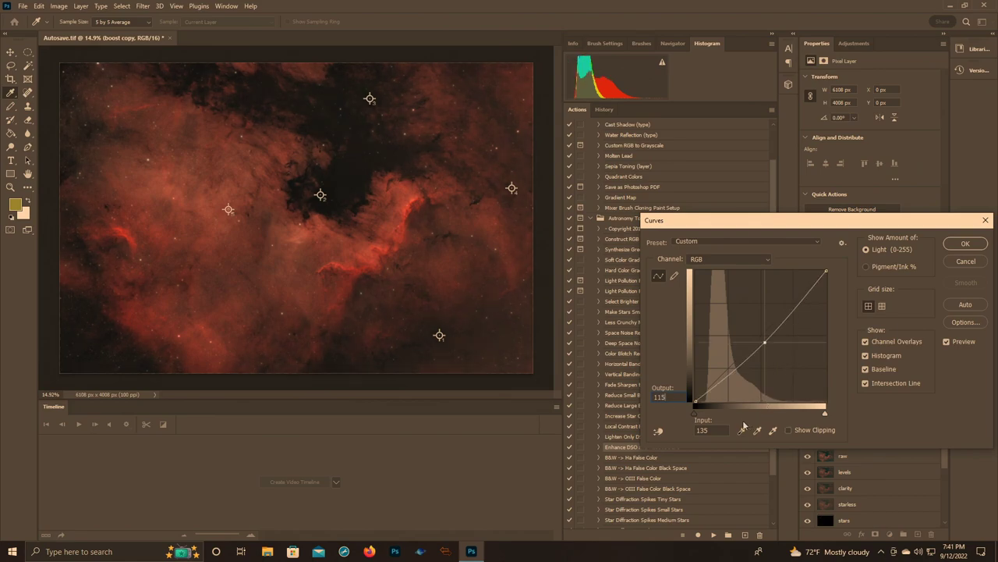
{"action": "double_click", "coordinate": [711, 428]}
{"action": "type", "text": "1"}
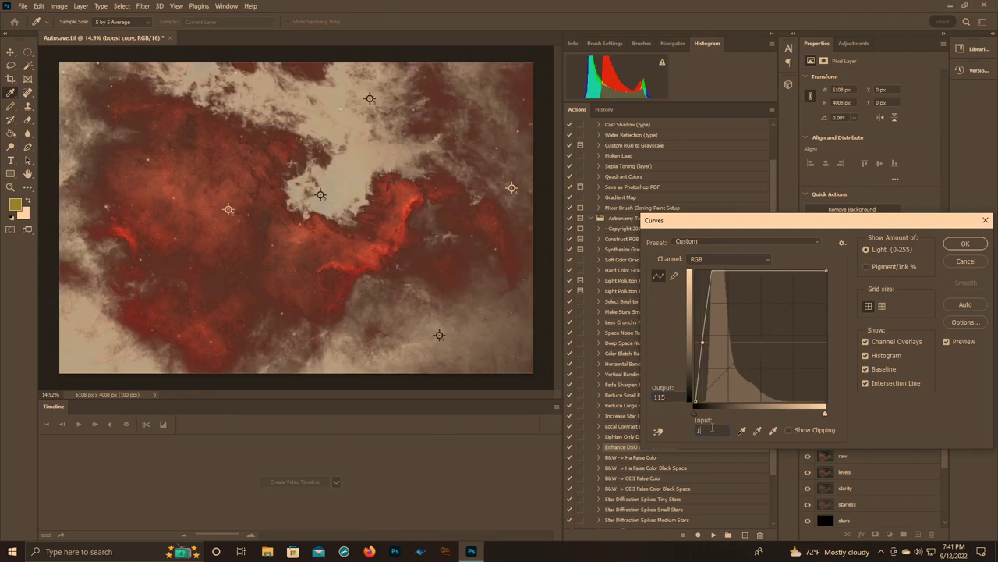
{"action": "type", "text": "40"}
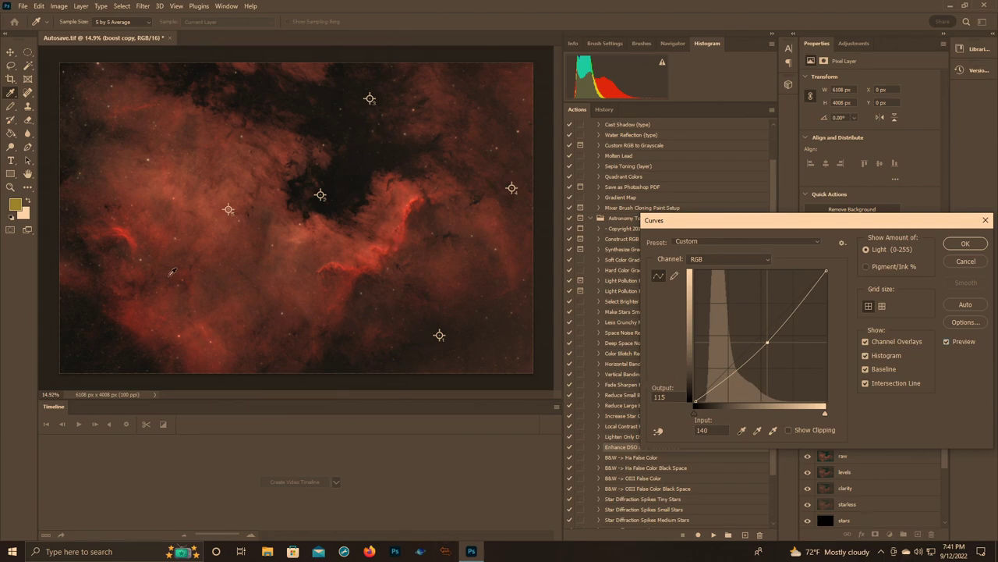
{"action": "left_click", "coordinate": [975, 245]}
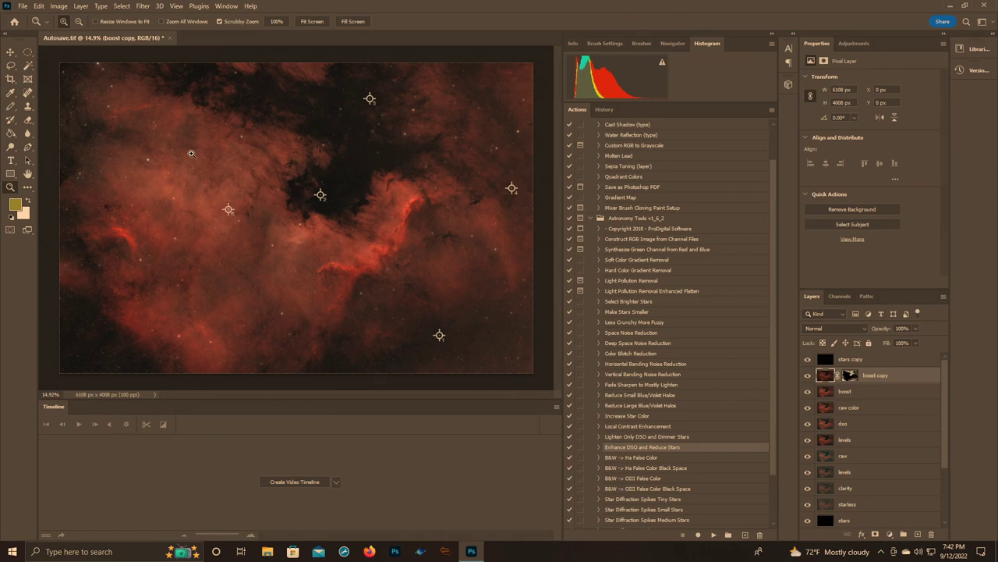
- Use Merge Down on boost copy in the Layers panel so it combines with boost
{"action": "right_click", "coordinate": [825, 379]}
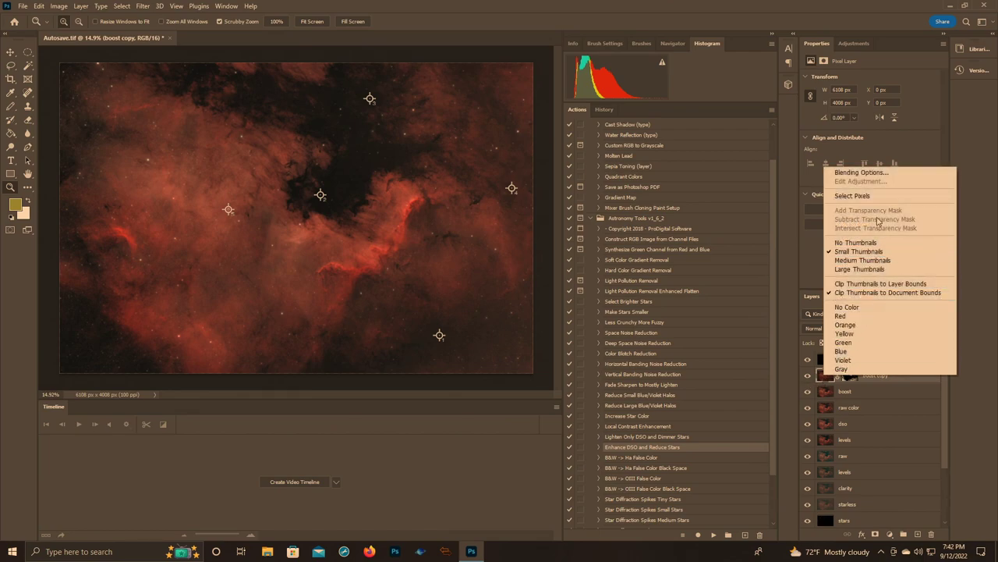
{"action": "left_click", "coordinate": [824, 5]}
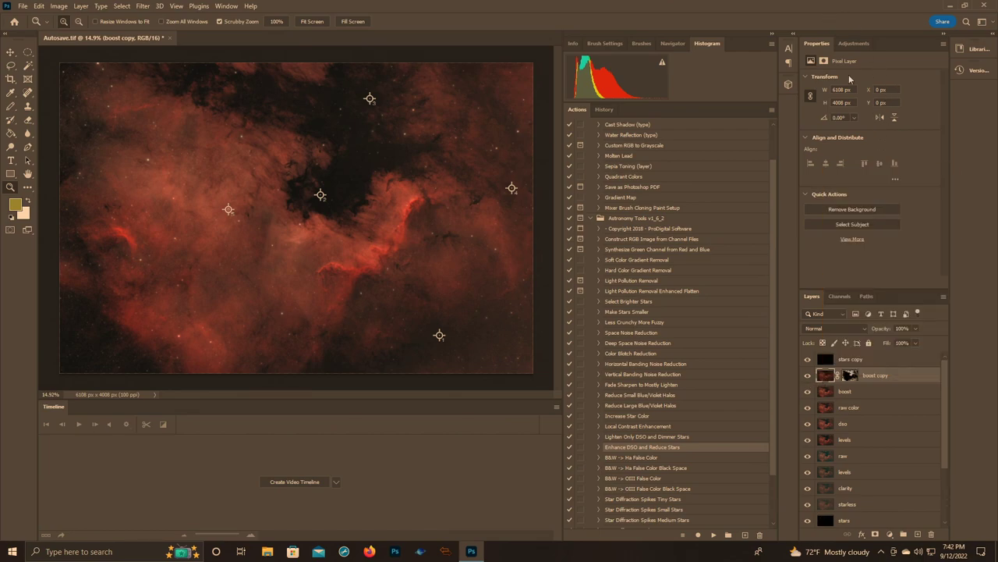
{"action": "right_click", "coordinate": [894, 383]}
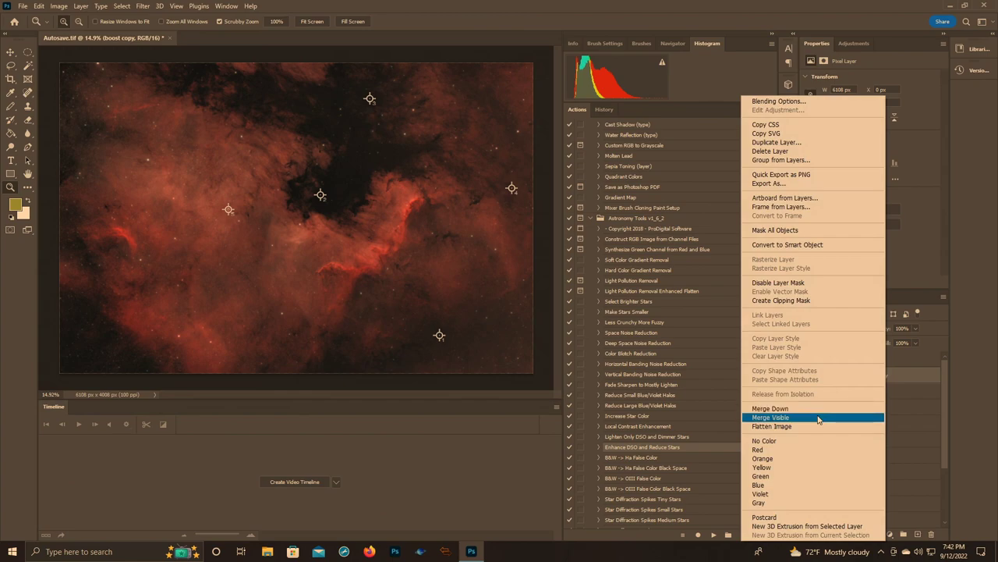
{"action": "left_click", "coordinate": [815, 408]}
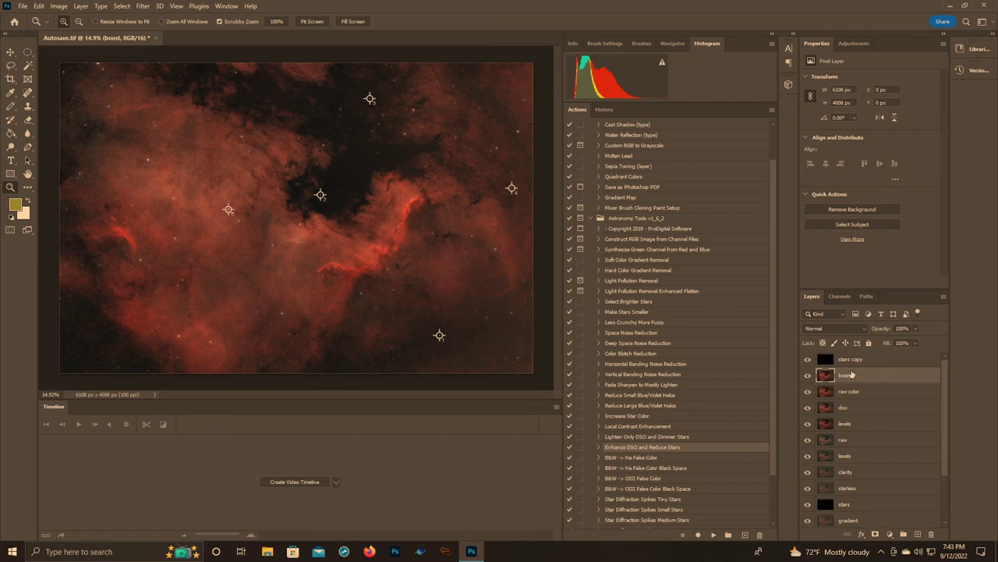
- Duplicate the boost layer as a new layer named 'clarity'
{"action": "right_click", "coordinate": [850, 377]}
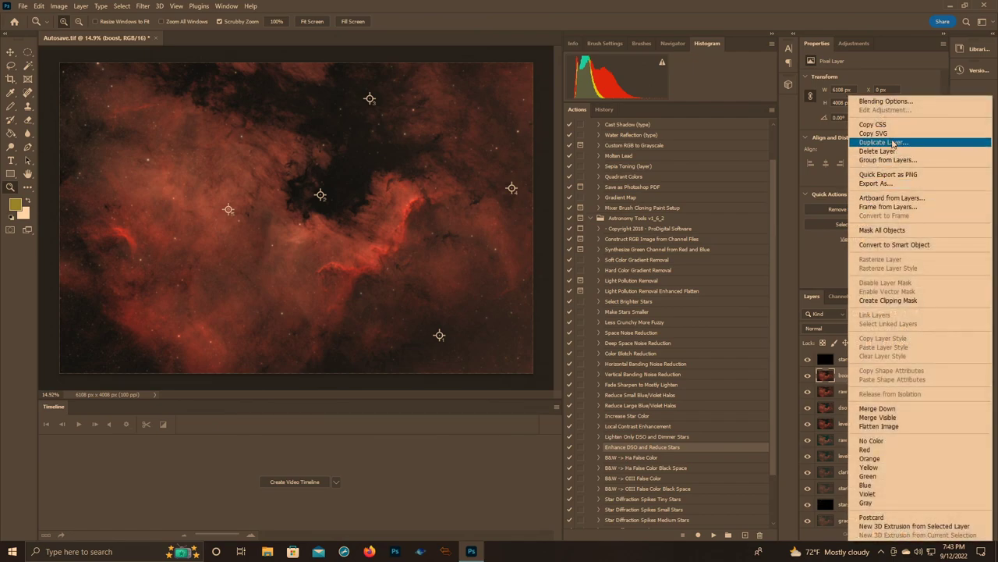
{"action": "left_click", "coordinate": [893, 143]}
{"action": "type", "text": "clar"}
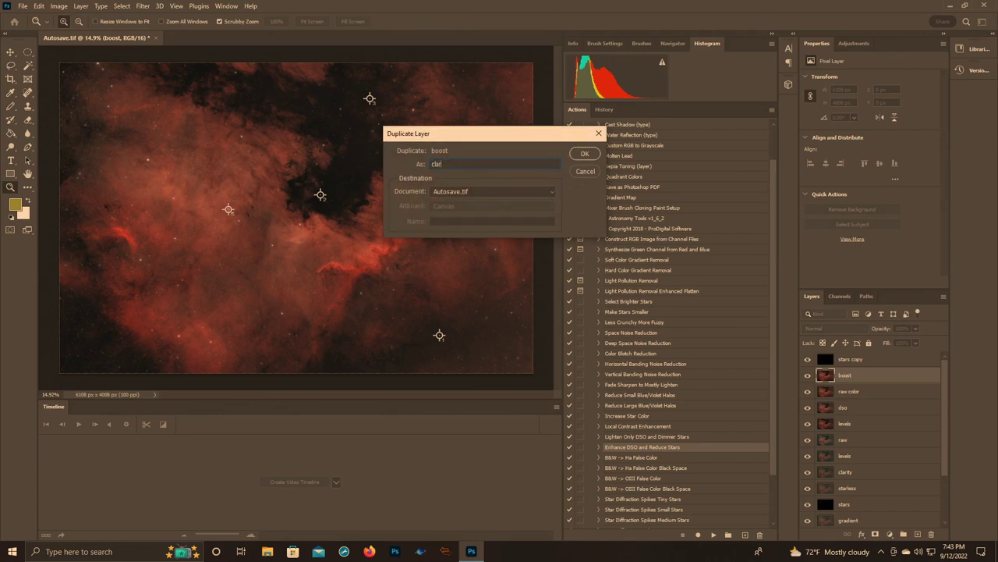
{"action": "type", "text": "ity"}
{"action": "key", "text": "Return"}
- In the Camera Raw Filter's Basic panel, set Texture, Clarity, Dehaze and Contrast to +10
{"action": "left_click", "coordinate": [143, 6]}
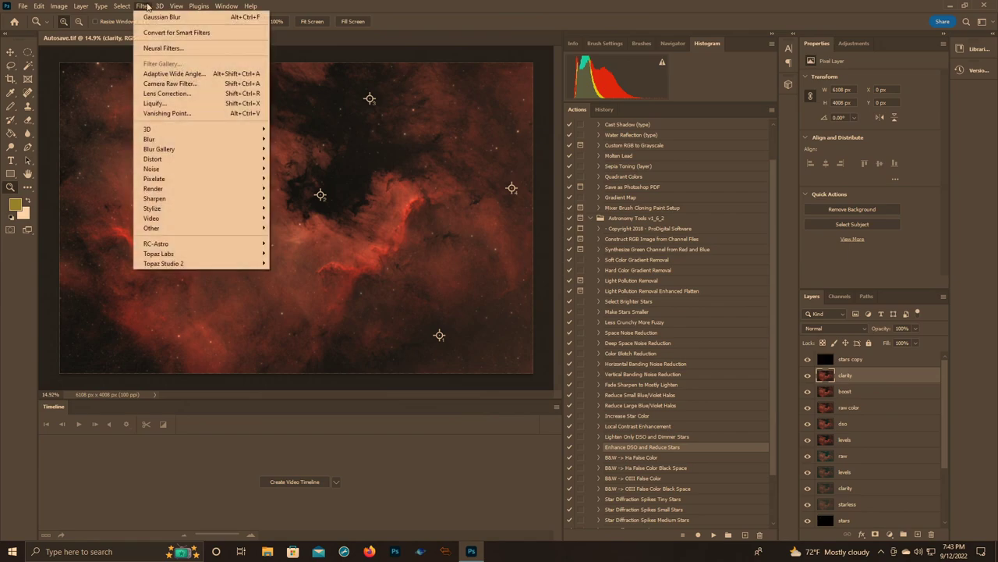
{"action": "left_click", "coordinate": [160, 83]}
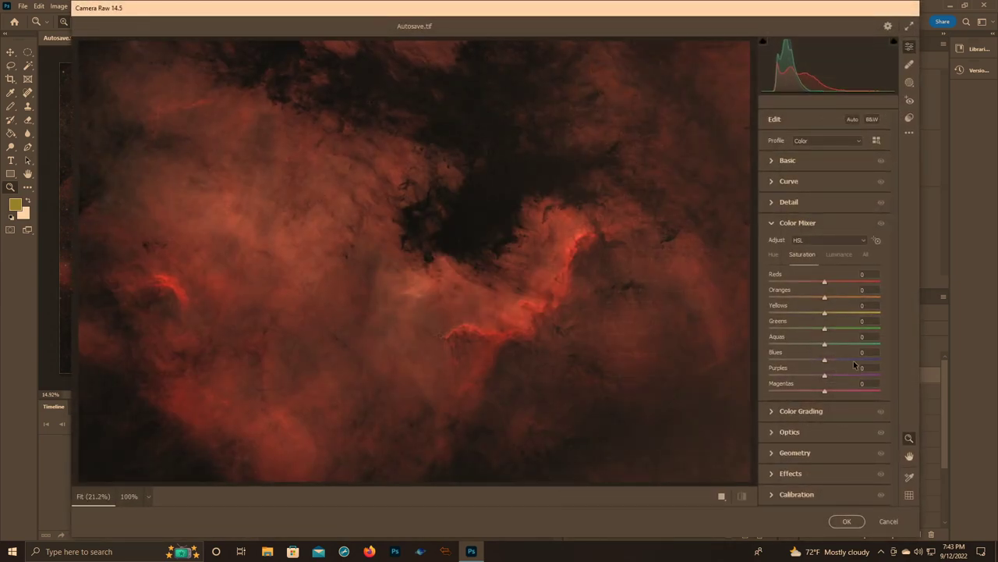
{"action": "left_click", "coordinate": [804, 164]}
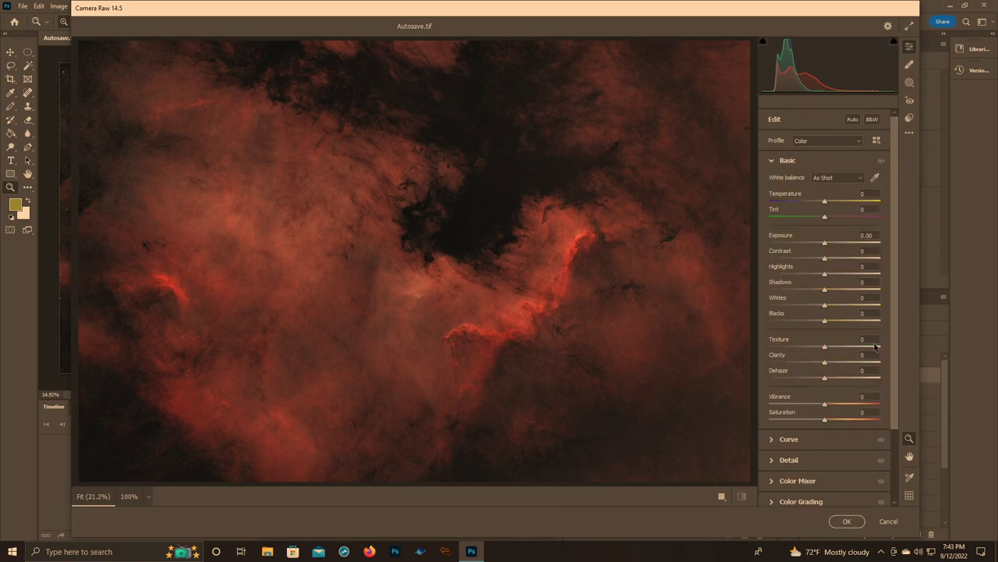
{"action": "left_click", "coordinate": [874, 337]}
{"action": "type", "text": "10"}
{"action": "left_click", "coordinate": [864, 355]}
{"action": "type", "text": "10"}
{"action": "key", "text": "Tab"}
{"action": "type", "text": "510"}
{"action": "left_click", "coordinate": [864, 250]}
{"action": "type", "text": "310"}
{"action": "key", "text": "Return"}
- Preview the nebula up close, leave Highlights at 0, and apply the Camera Raw adjustments
{"action": "left_click", "coordinate": [543, 305]}
{"action": "left_click", "coordinate": [519, 316]}
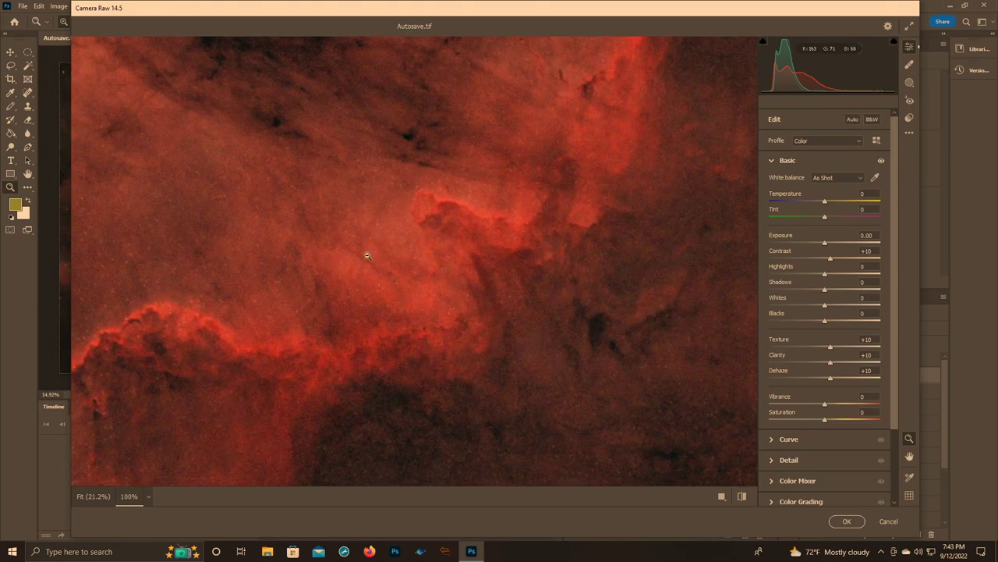
{"action": "left_click_drag", "start_coordinate": [824, 274], "coordinate": [787, 272]}
{"action": "double_click", "coordinate": [807, 274]}
{"action": "left_click", "coordinate": [848, 521]}
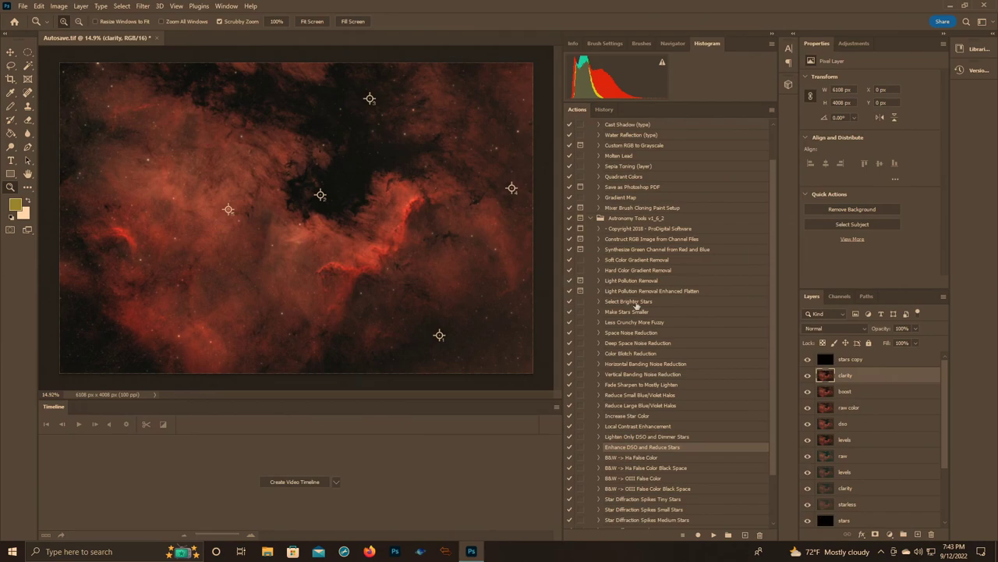
- Duplicate the clarity layer as a new layer named 'noisex'
{"action": "right_click", "coordinate": [845, 379]}
{"action": "left_click", "coordinate": [879, 148]}
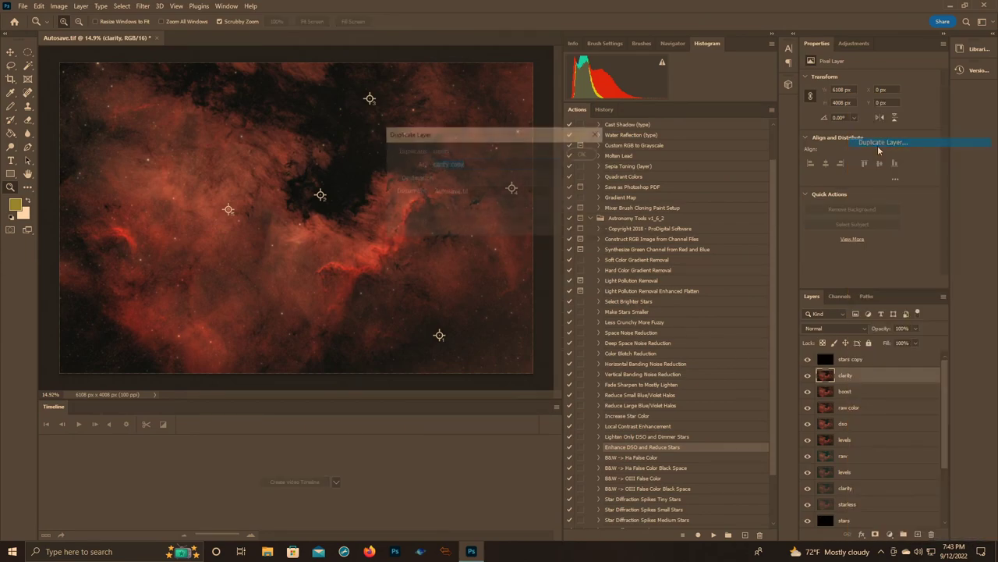
{"action": "type", "text": "noisex"}
{"action": "key", "text": "Return"}
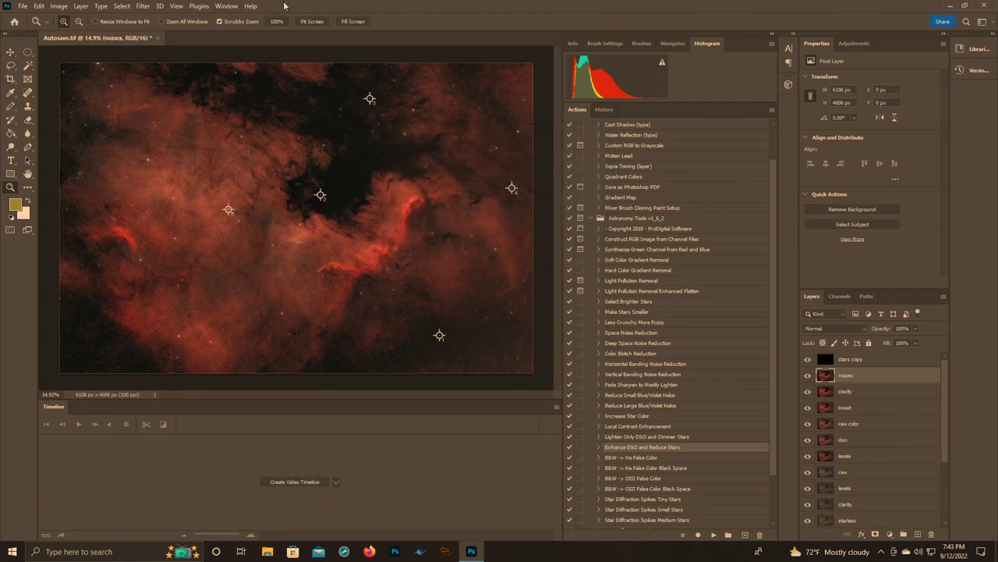
- Run NoiseXTerminator on noisex with Denoise 60 and Detail 10
{"action": "left_click", "coordinate": [142, 7]}
{"action": "mouse_move", "coordinate": [199, 248]}
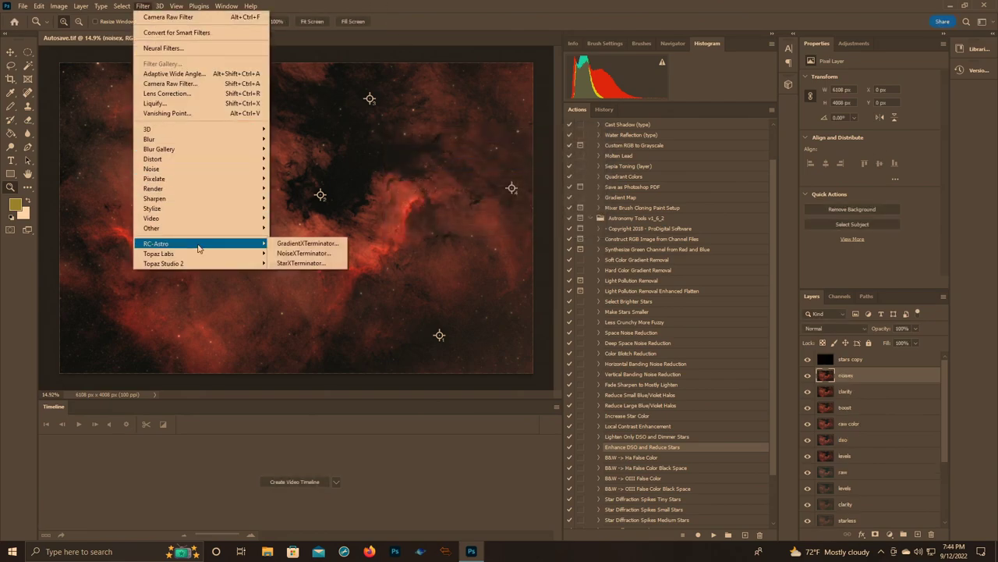
{"action": "left_click", "coordinate": [300, 253]}
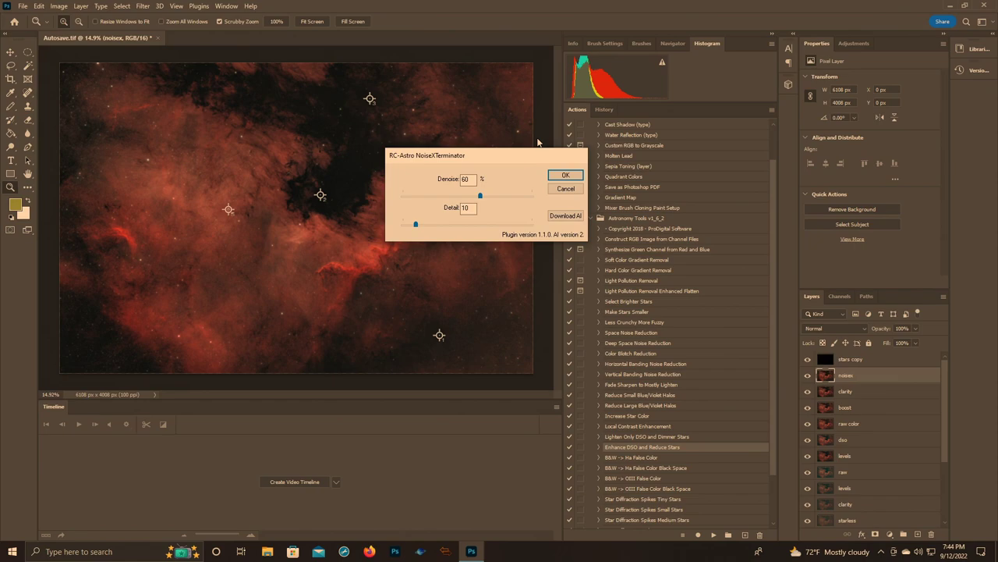
{"action": "left_click", "coordinate": [565, 175]}
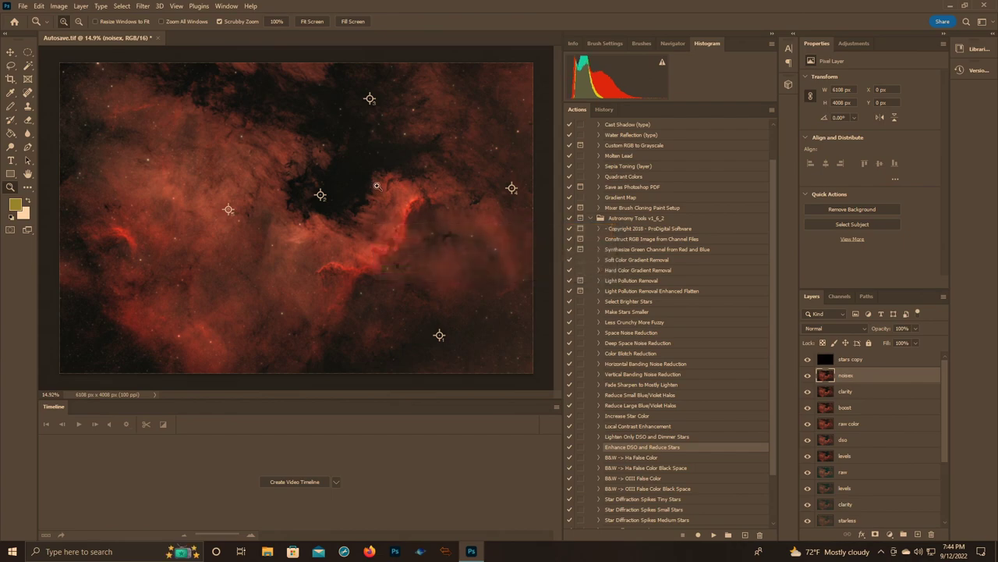
- Zoom to 200–300% and toggle noisex on and off to compare the denoising, then fit to screen
{"action": "left_click", "coordinate": [448, 255]}
{"action": "left_click", "coordinate": [383, 230]}
{"action": "left_click", "coordinate": [383, 229]}
{"action": "left_click", "coordinate": [383, 230]}
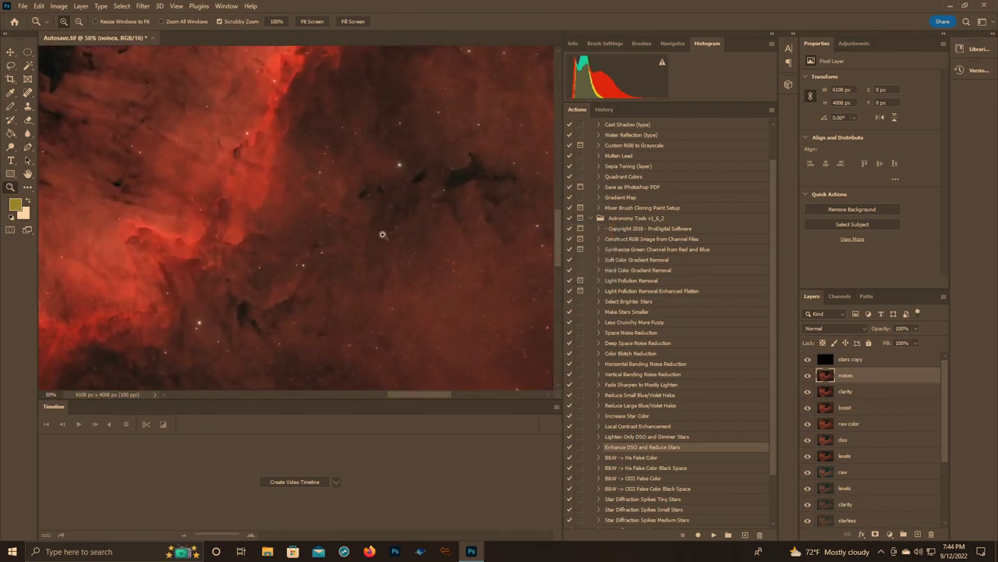
{"action": "left_click", "coordinate": [808, 376]}
{"action": "left_click", "coordinate": [808, 360]}
{"action": "left_click", "coordinate": [806, 378]}
{"action": "left_click", "coordinate": [801, 380]}
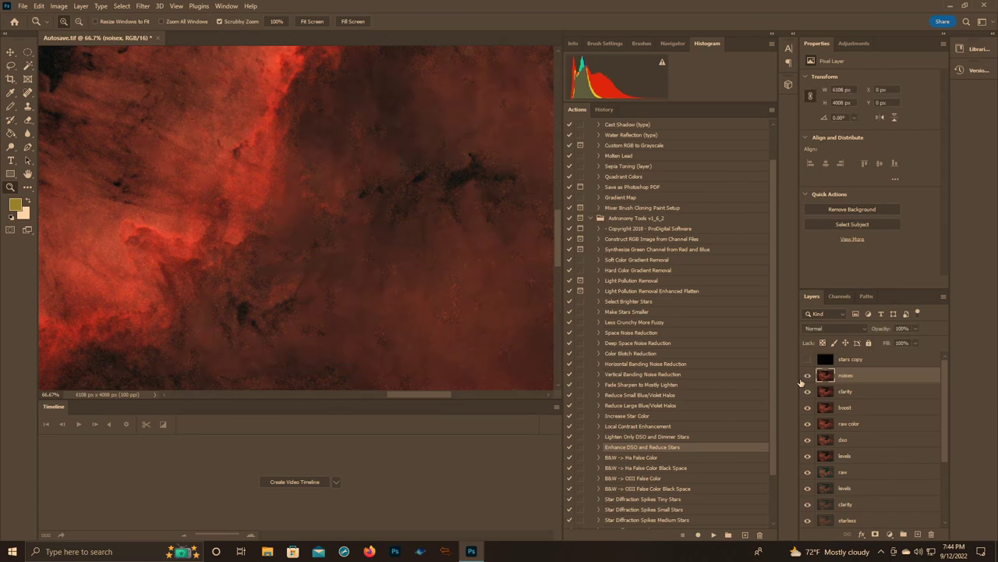
{"action": "double_click", "coordinate": [485, 326]}
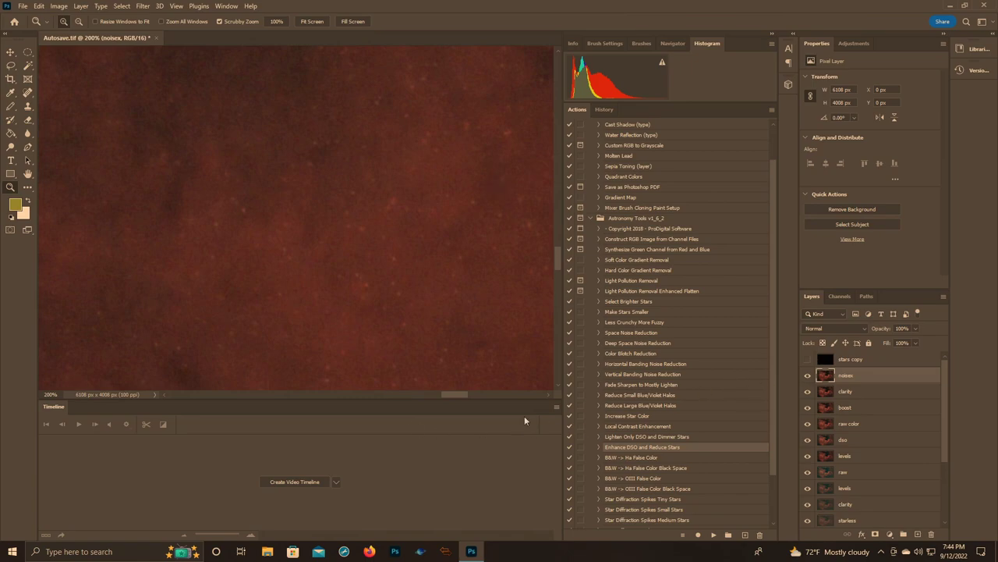
{"action": "right_click", "coordinate": [836, 377]}
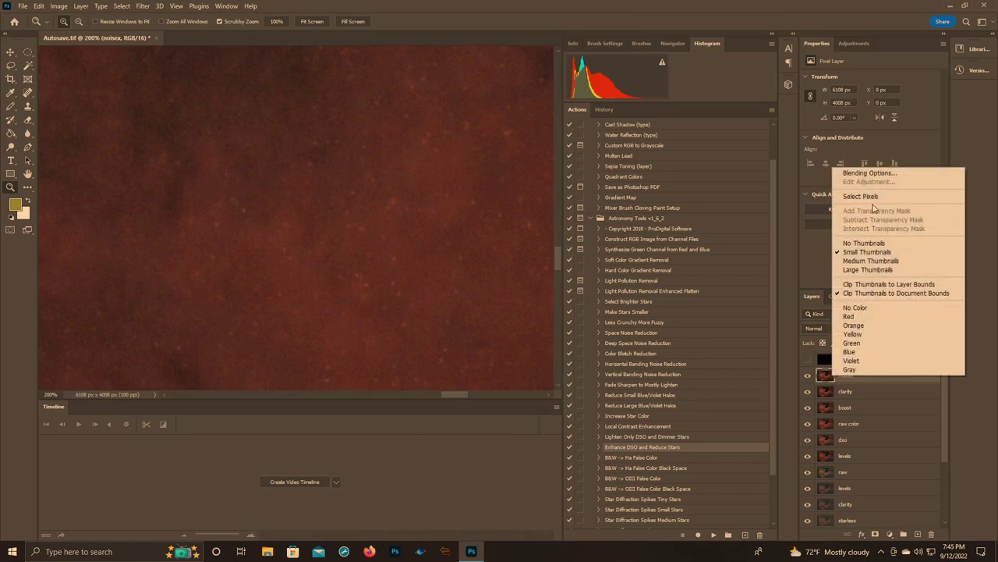
{"action": "left_click", "coordinate": [436, 258]}
{"action": "left_click", "coordinate": [434, 256]}
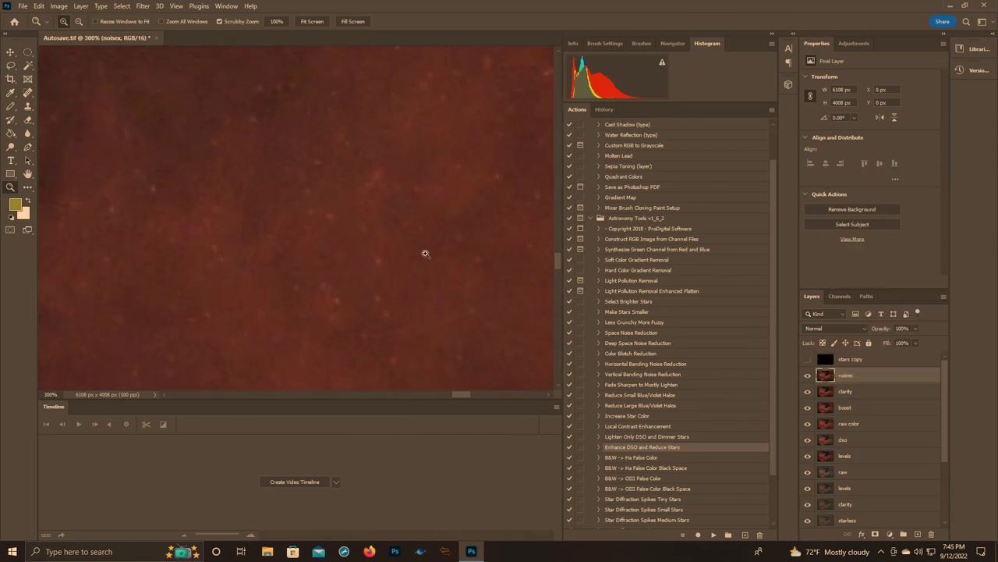
{"action": "right_click", "coordinate": [435, 259]}
{"action": "left_click", "coordinate": [452, 259]}
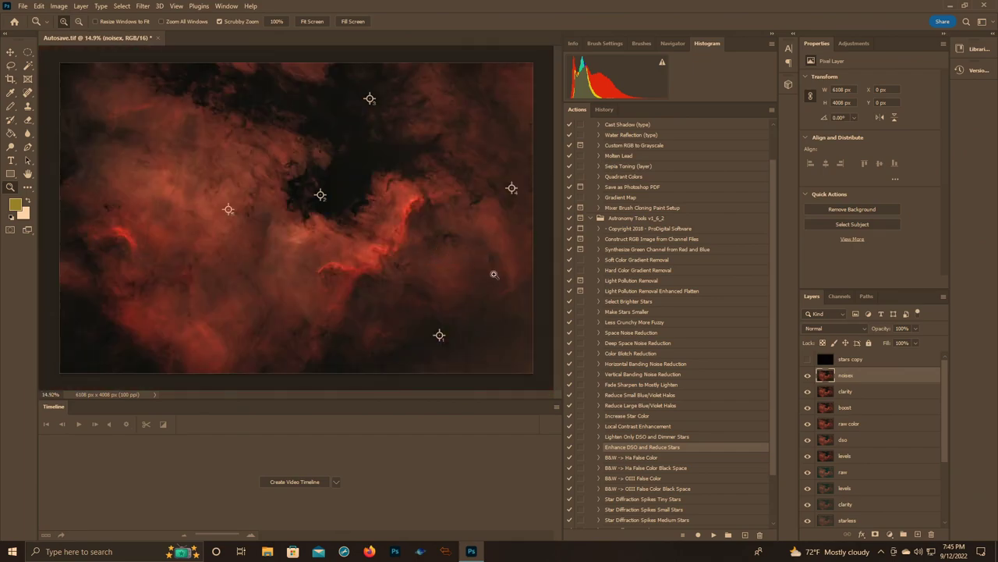
- Duplicate the noisex layer as a new layer named 'noise'
{"action": "right_click", "coordinate": [864, 381]}
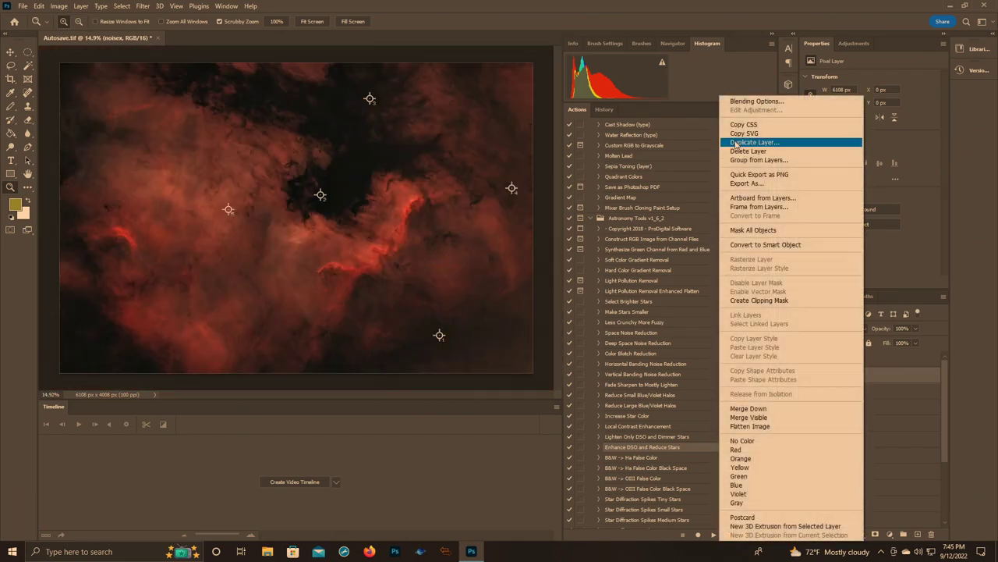
{"action": "left_click", "coordinate": [737, 143]}
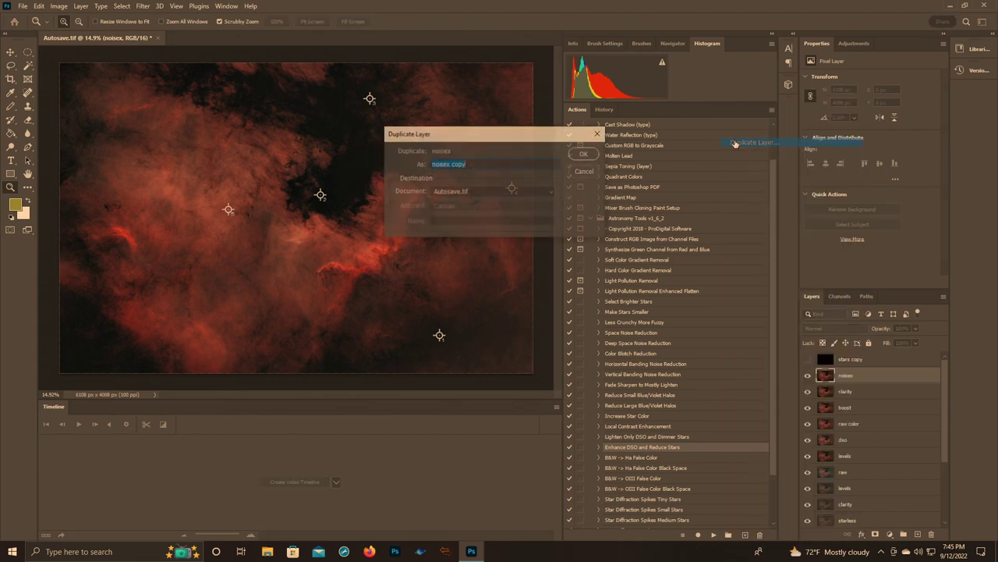
{"action": "type", "text": "noise"}
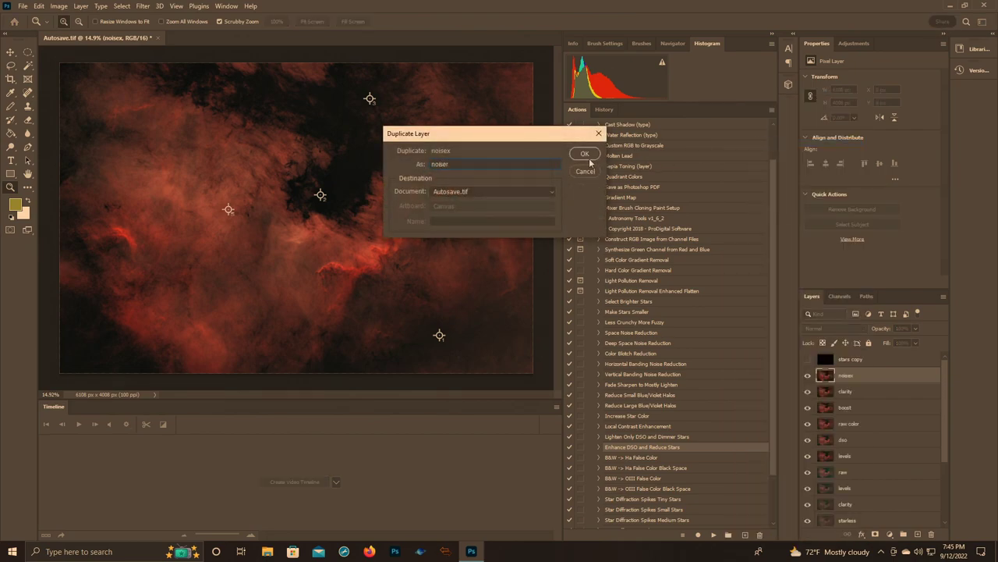
{"action": "left_click", "coordinate": [587, 155]}
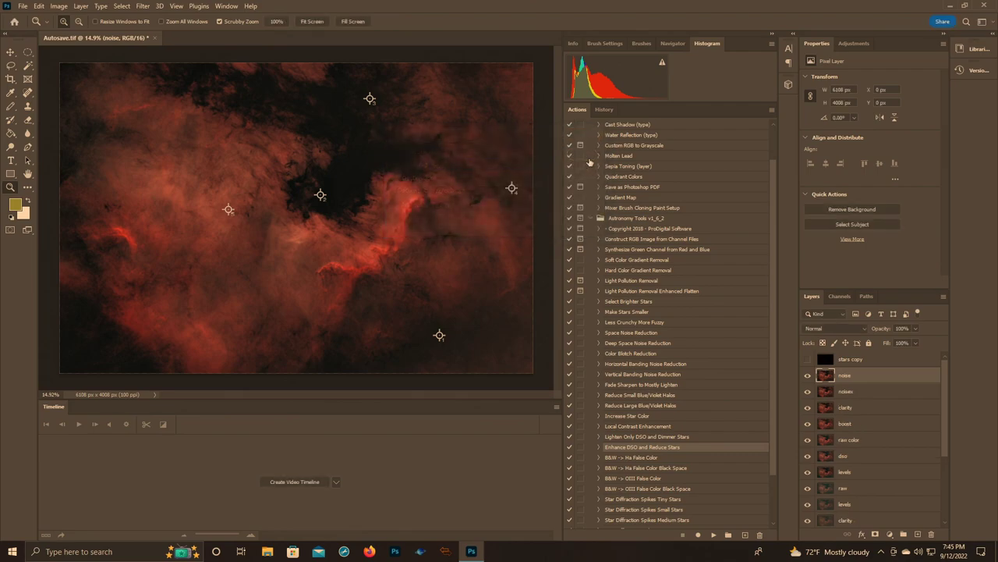
- Apply the RC-Astro NoiseXTerminator filter to the noise layer
{"action": "left_click", "coordinate": [143, 6]}
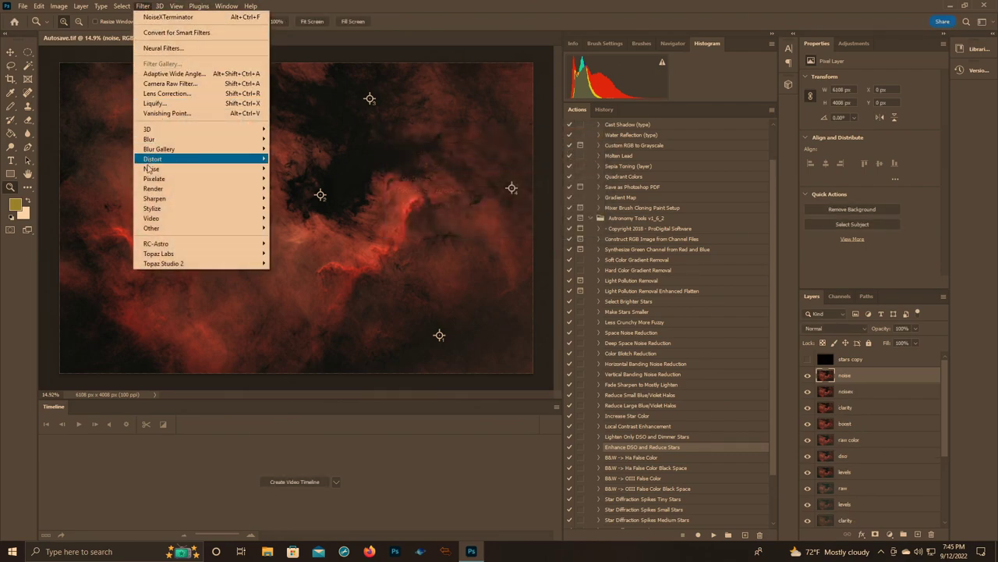
{"action": "mouse_move", "coordinate": [149, 245]}
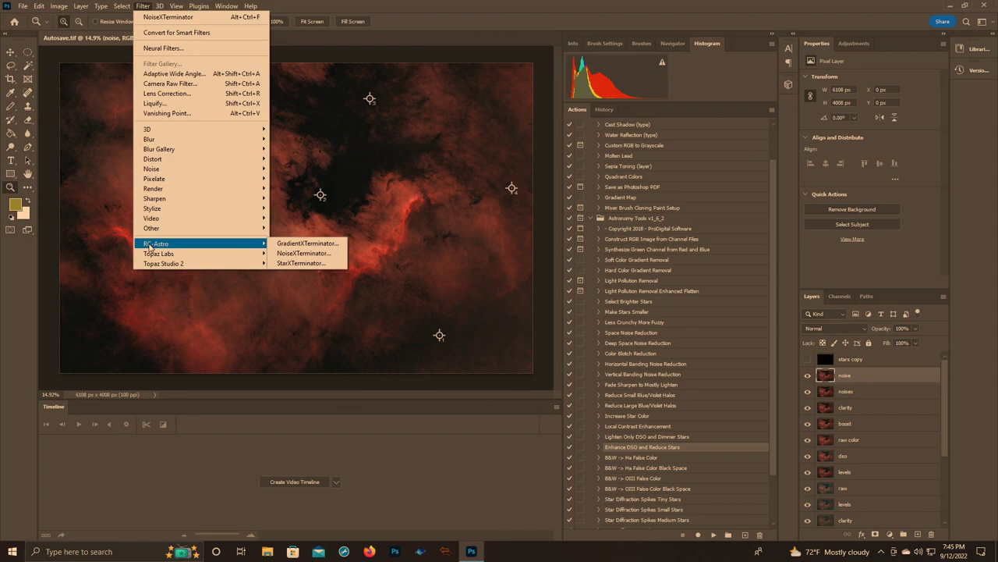
{"action": "left_click", "coordinate": [300, 264]}
{"action": "left_click", "coordinate": [549, 183]}
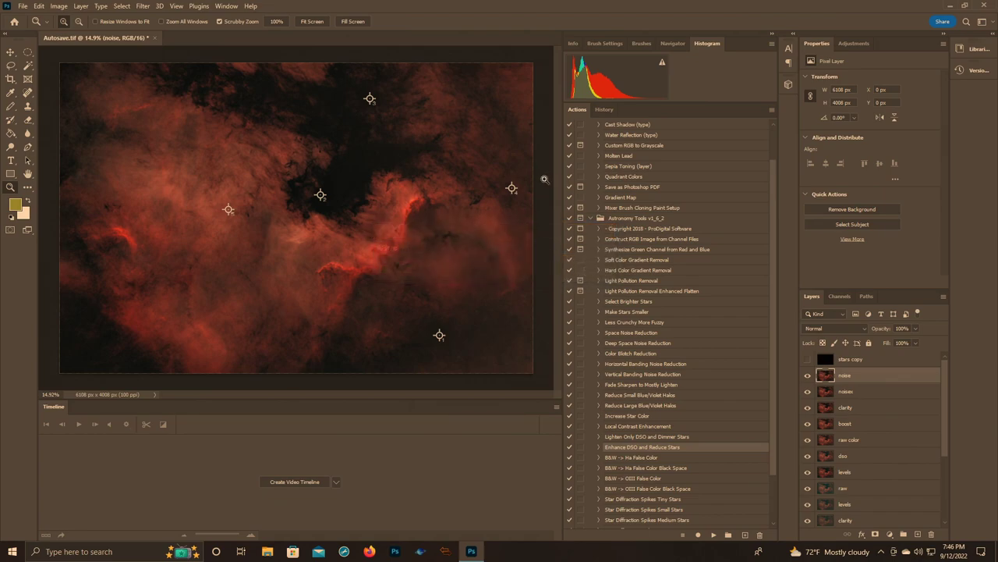
- Zoom in to 400% and toggle the noise layer to compare noise, then fit to screen
{"action": "left_click_drag", "start_coordinate": [452, 275], "coordinate": [452, 274]}
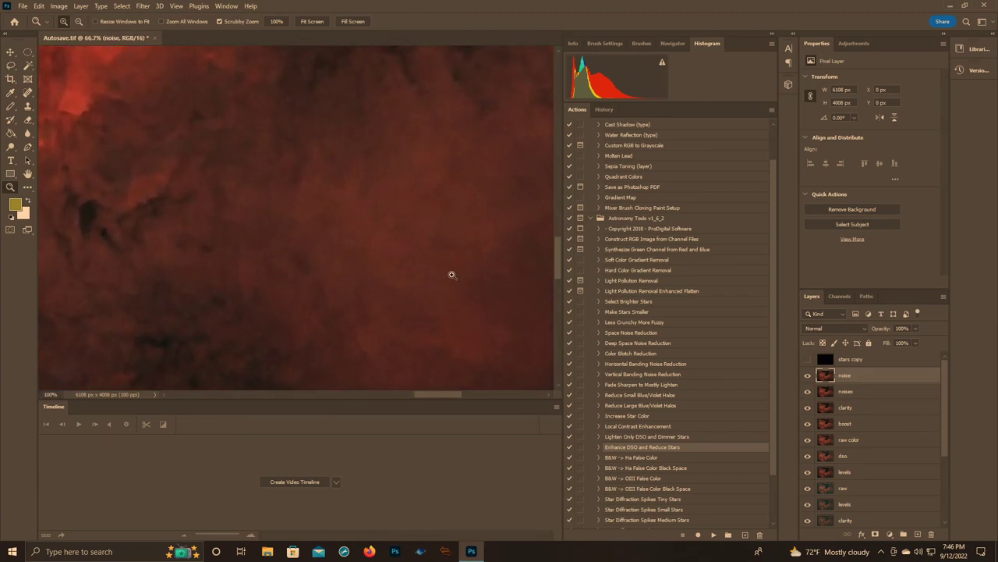
{"action": "left_click", "coordinate": [808, 375]}
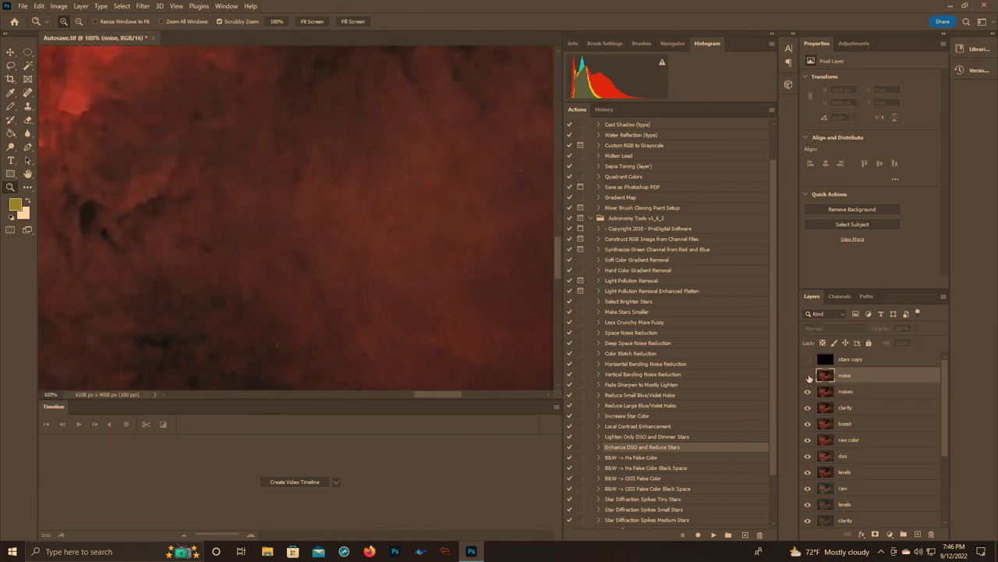
{"action": "left_click_drag", "start_coordinate": [476, 239], "coordinate": [476, 238]}
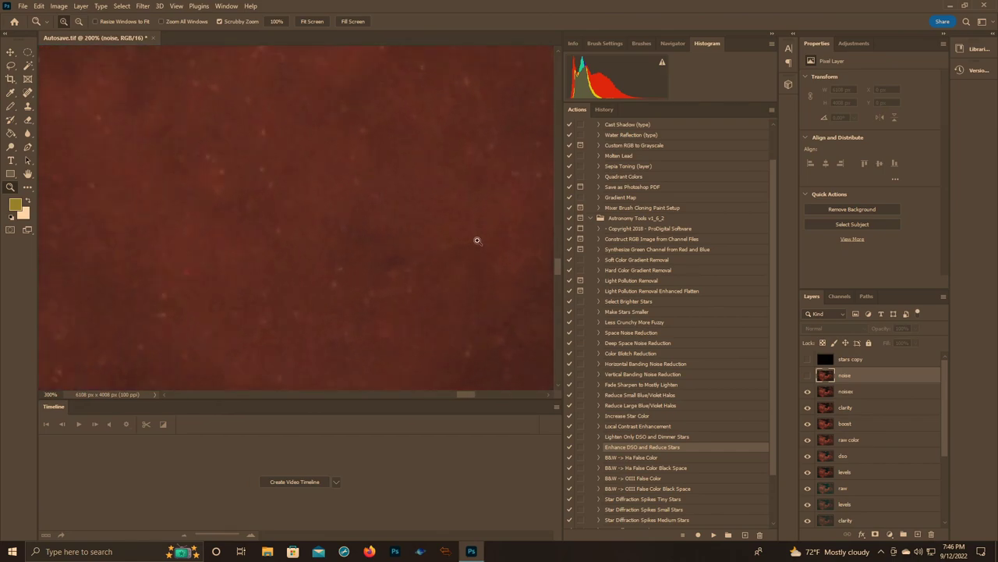
{"action": "left_click", "coordinate": [807, 379]}
{"action": "left_click", "coordinate": [807, 379]}
{"action": "left_click", "coordinate": [807, 380]}
{"action": "right_click", "coordinate": [320, 280]}
{"action": "left_click", "coordinate": [343, 285]}
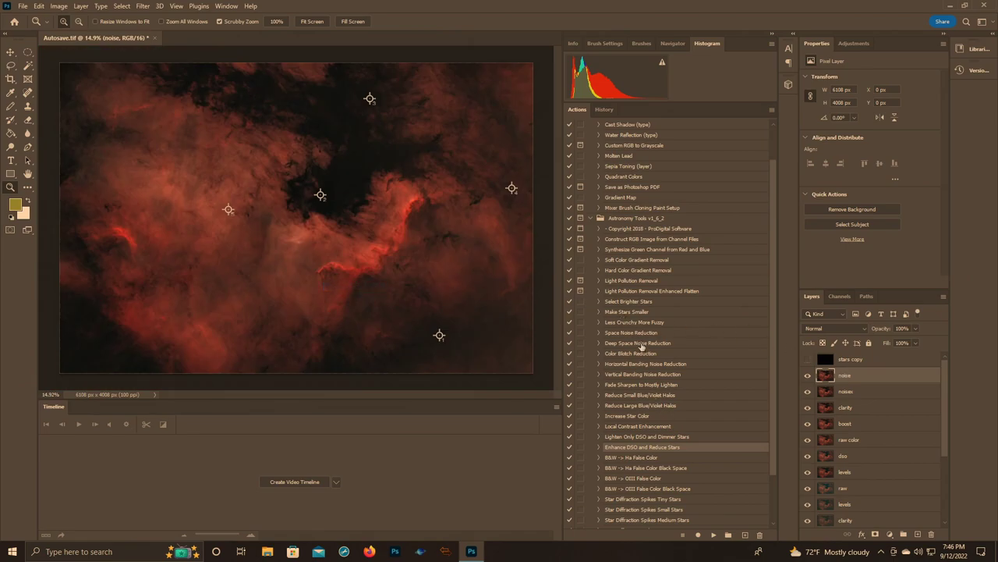
- Run the Deep Space Noise Reduction action on the noise layer and compare it at 200%
{"action": "left_click", "coordinate": [641, 343]}
{"action": "left_click", "coordinate": [713, 535]}
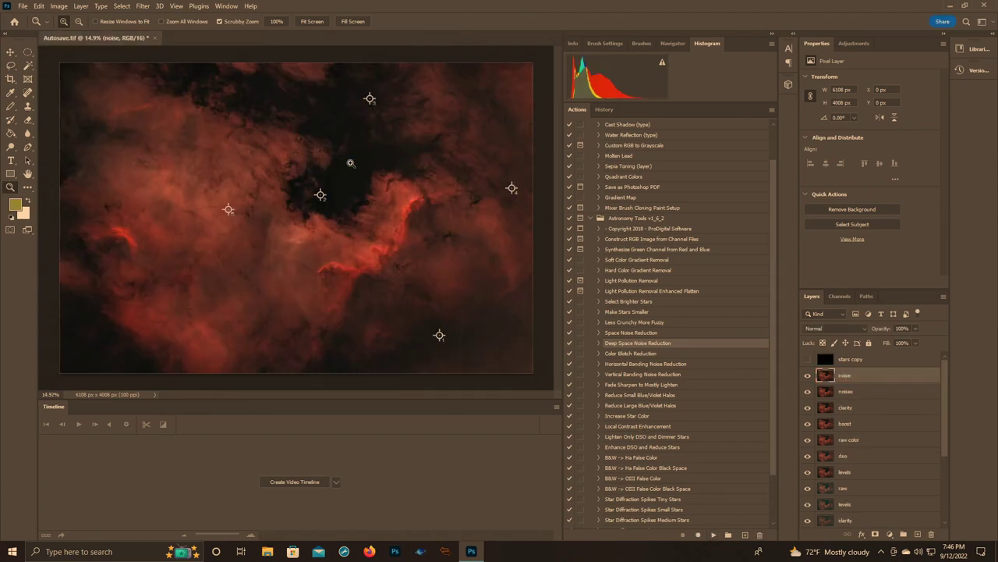
{"action": "left_click_drag", "start_coordinate": [351, 163], "coordinate": [350, 160]}
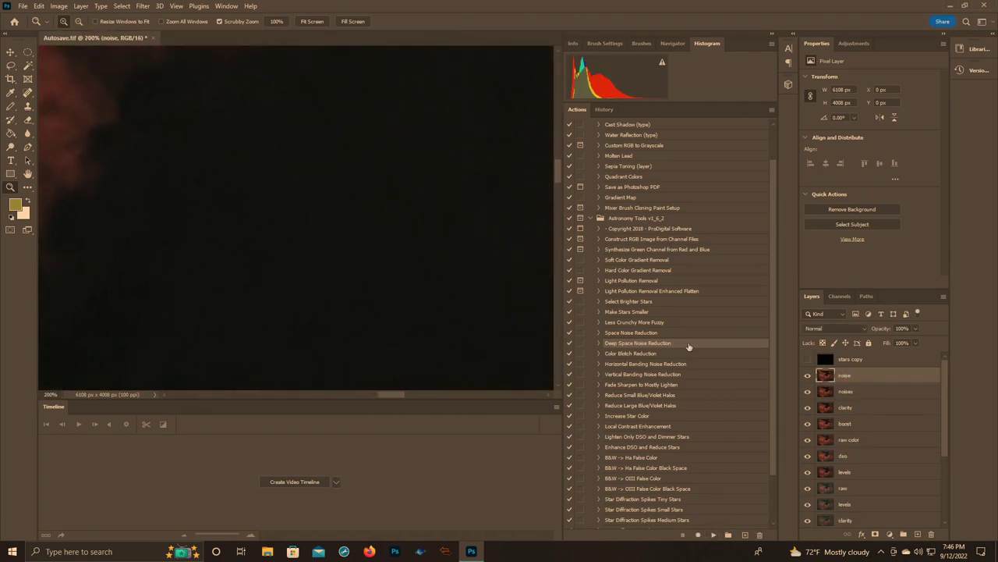
{"action": "left_click", "coordinate": [809, 376]}
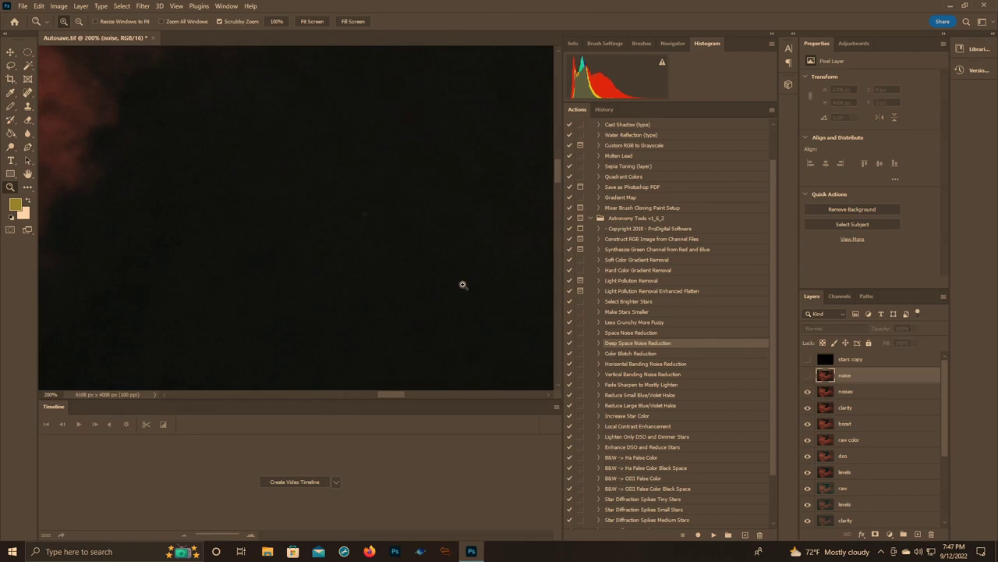
{"action": "left_click", "coordinate": [809, 376]}
{"action": "left_click", "coordinate": [809, 376]}
{"action": "right_click", "coordinate": [476, 284]}
{"action": "left_click", "coordinate": [488, 289]}
- Show the noise layer and the stars copy layer again, then fit to screen
{"action": "left_click_drag", "start_coordinate": [420, 279], "coordinate": [420, 278]}
{"action": "left_click", "coordinate": [808, 375]}
{"action": "left_click", "coordinate": [809, 359]}
{"action": "right_click", "coordinate": [364, 249]}
{"action": "left_click", "coordinate": [379, 257]}
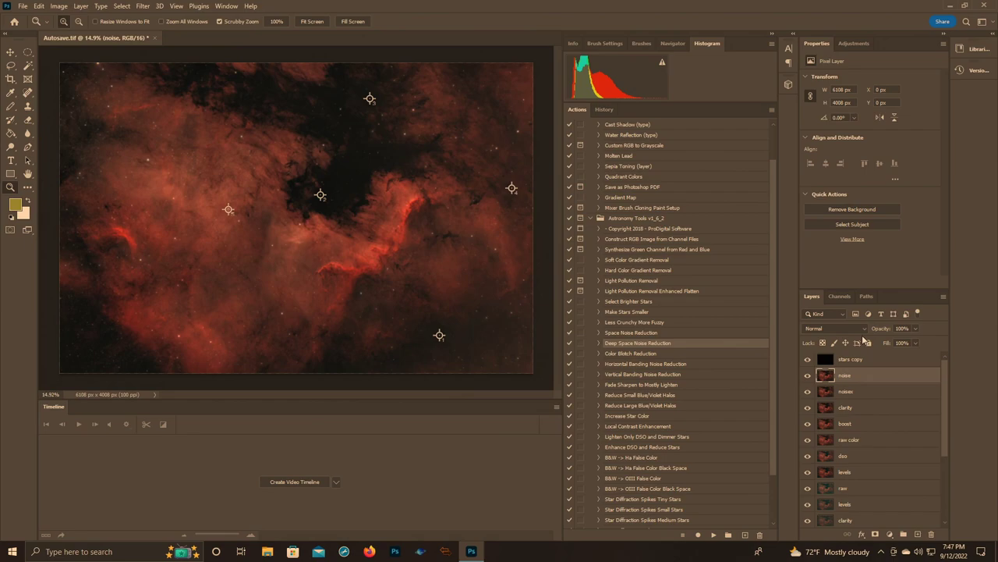
- Duplicate the noise layer as a new layer named 'contrast'
{"action": "right_click", "coordinate": [846, 377]}
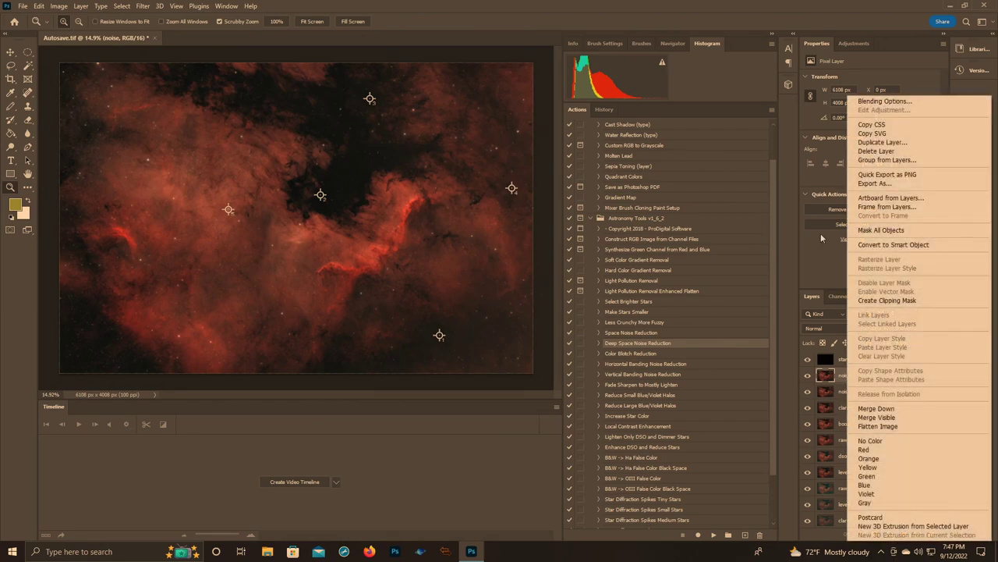
{"action": "left_click", "coordinate": [889, 144]}
{"action": "type", "text": "cont"}
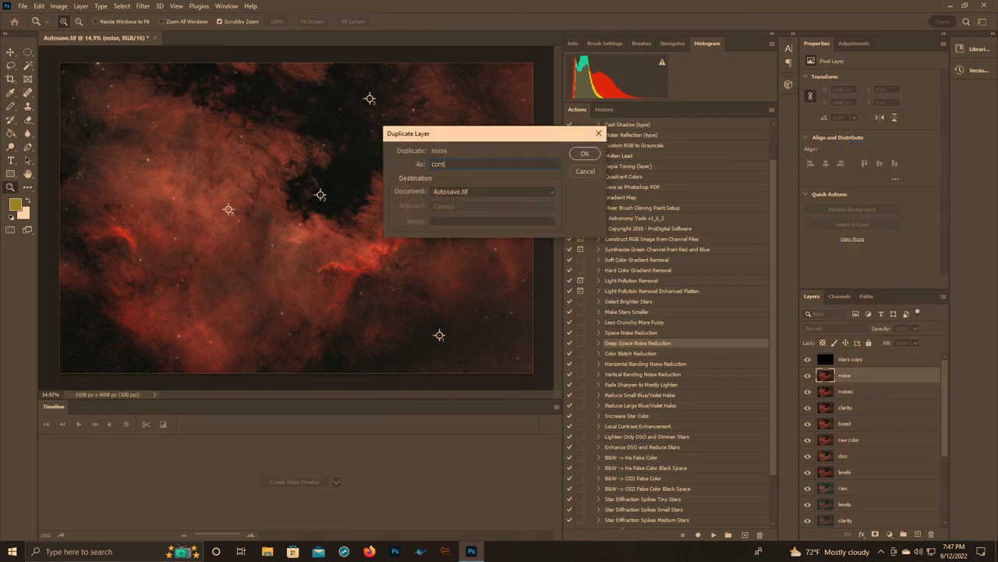
{"action": "type", "text": "rast"}
{"action": "key", "text": "Return"}
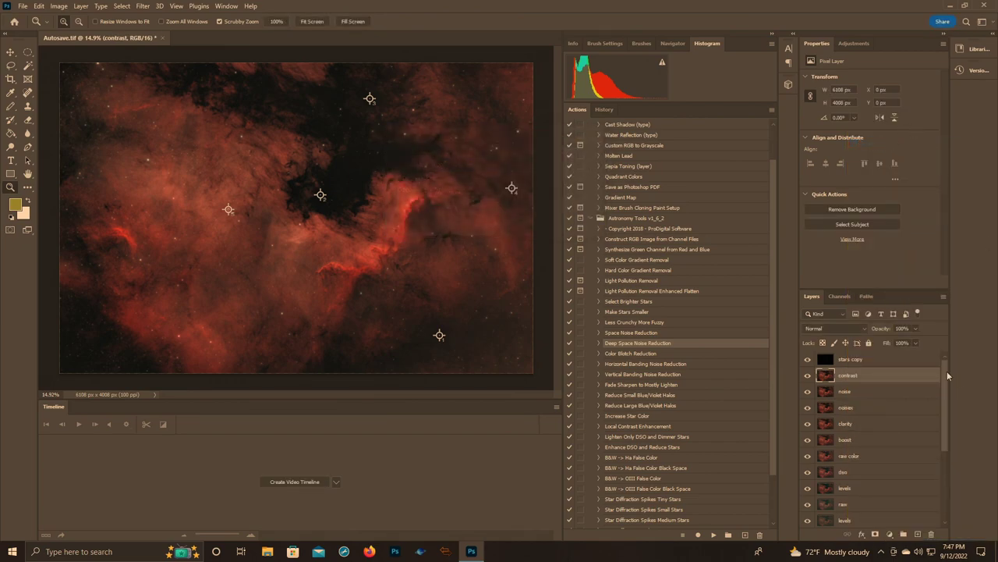
- Duplicate contrast as 'contrast copy' and play the Local Contrast Enhancement action on it
{"action": "right_click", "coordinate": [864, 375]}
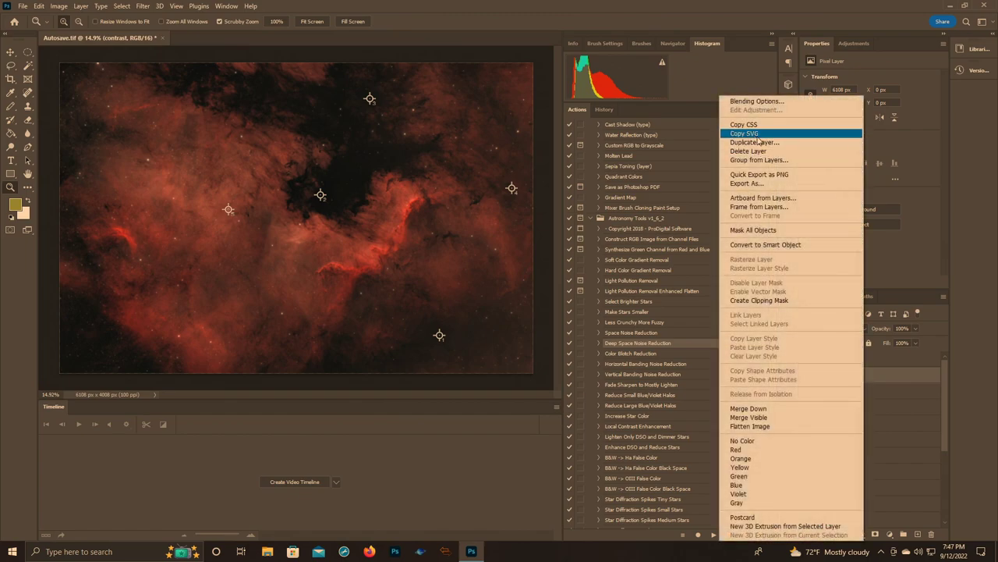
{"action": "left_click", "coordinate": [758, 142]}
{"action": "left_click", "coordinate": [591, 152]}
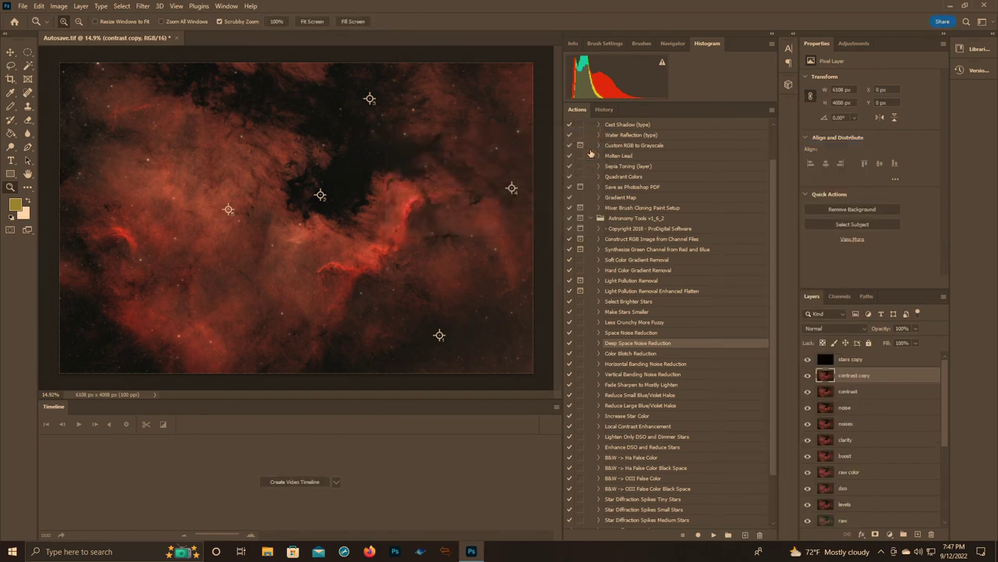
{"action": "left_click", "coordinate": [647, 427]}
{"action": "left_click", "coordinate": [713, 535]}
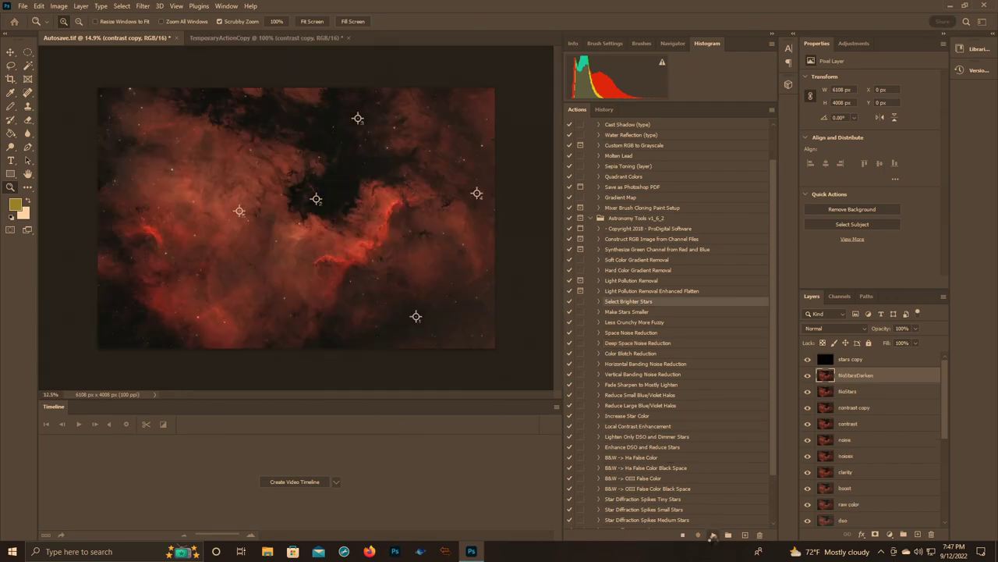
{"action": "left_click", "coordinate": [712, 535]}
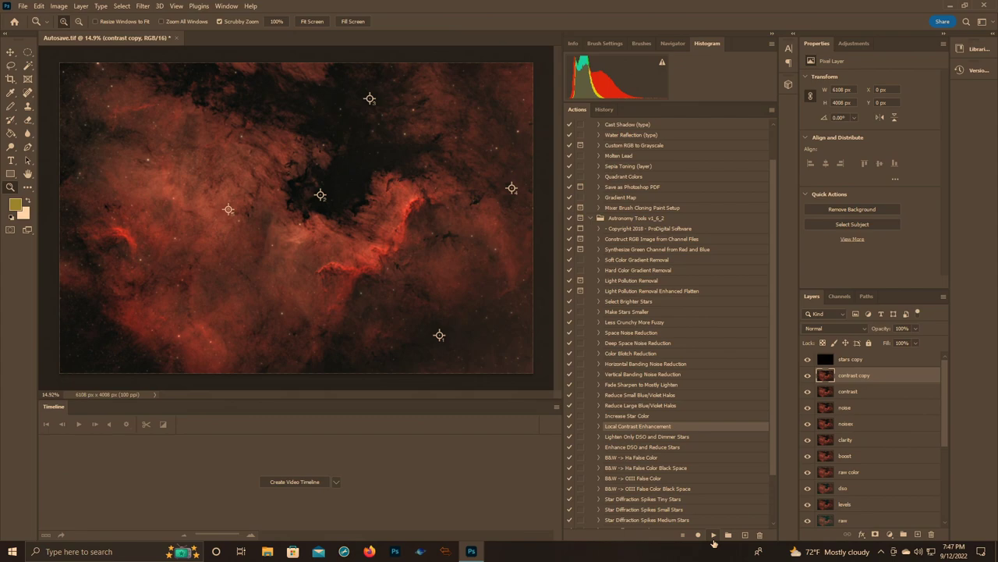
- Set contrast copy's opacity to 50%, comparing the effect at 50% zoom
{"action": "left_click", "coordinate": [661, 61]}
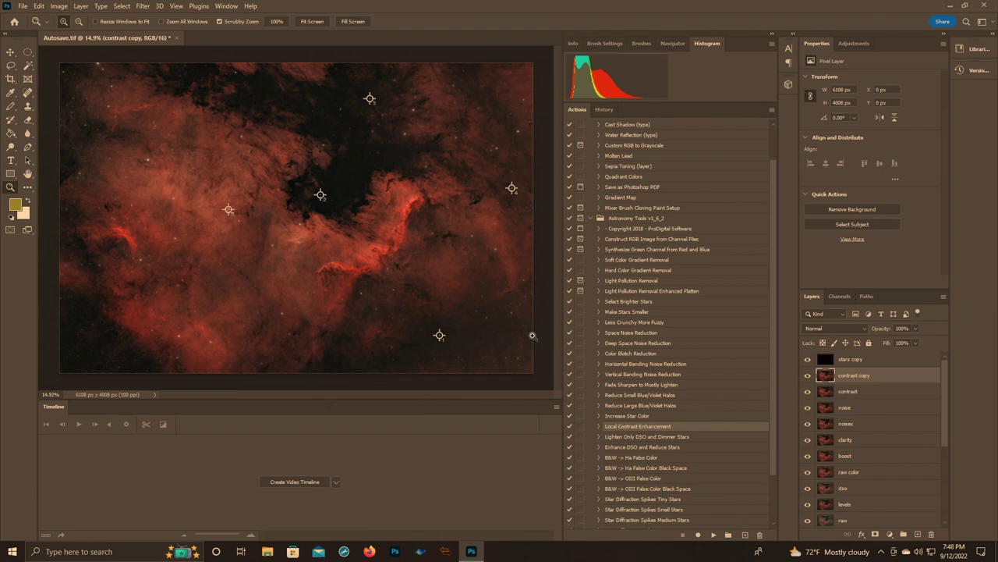
{"action": "left_click", "coordinate": [389, 245]}
{"action": "left_click", "coordinate": [389, 245]}
{"action": "left_click", "coordinate": [390, 245]}
{"action": "left_click", "coordinate": [389, 245]}
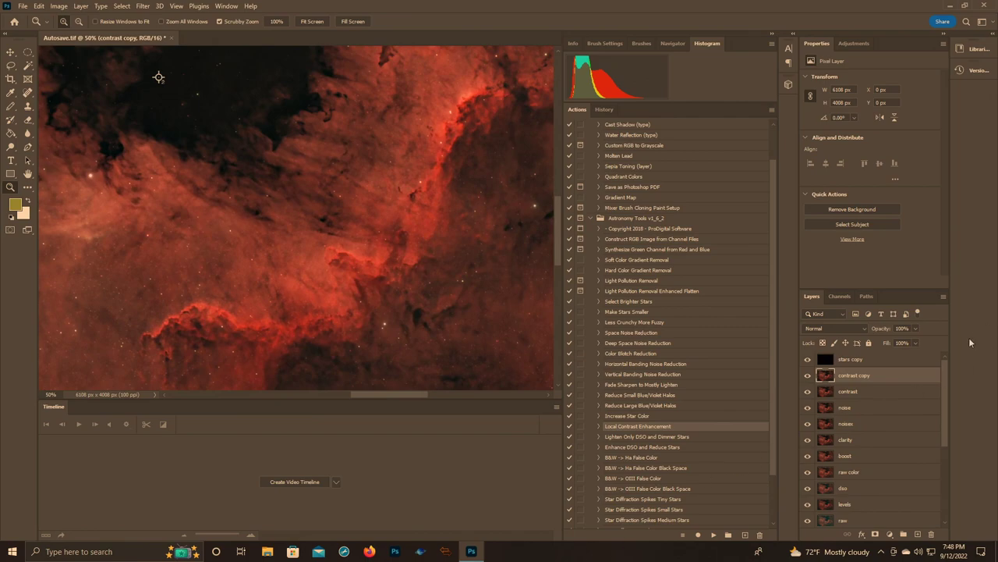
{"action": "left_click", "coordinate": [809, 376]}
{"action": "left_click", "coordinate": [809, 376]}
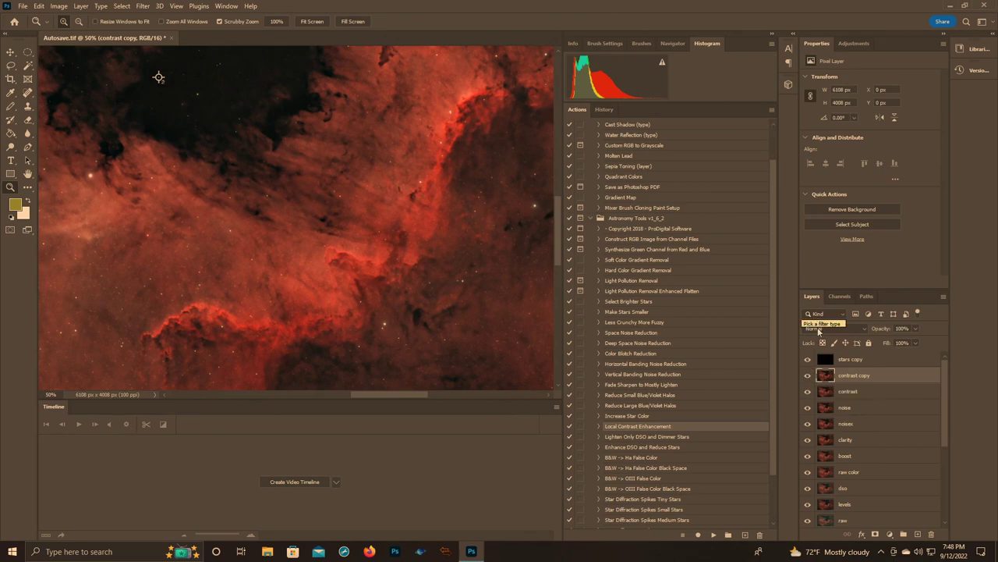
{"action": "left_click", "coordinate": [916, 328]}
{"action": "left_click", "coordinate": [810, 378]}
{"action": "left_click", "coordinate": [809, 376]}
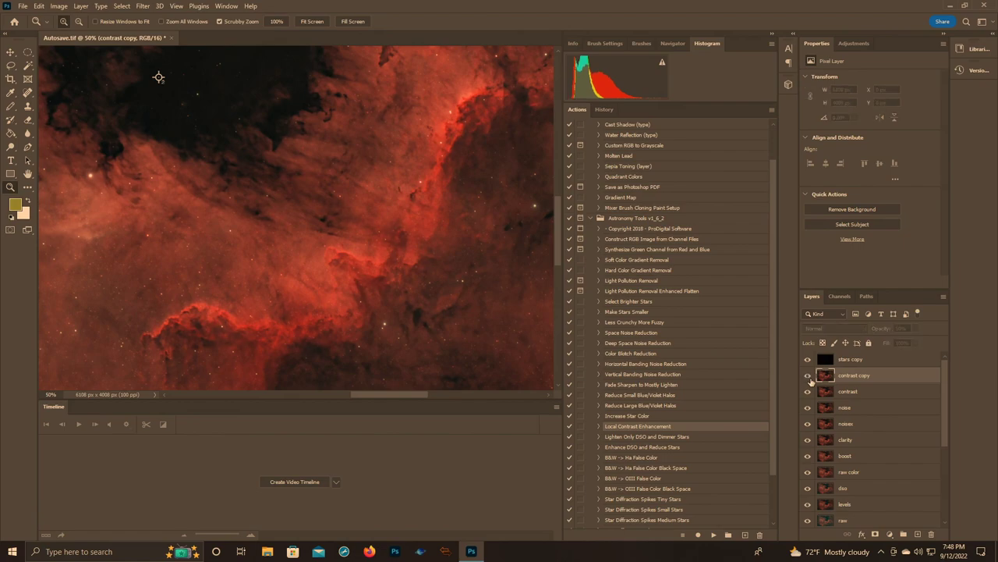
- Merge contrast copy down and rename the result 'contrast - 50%', then fit to screen
{"action": "right_click", "coordinate": [852, 381]}
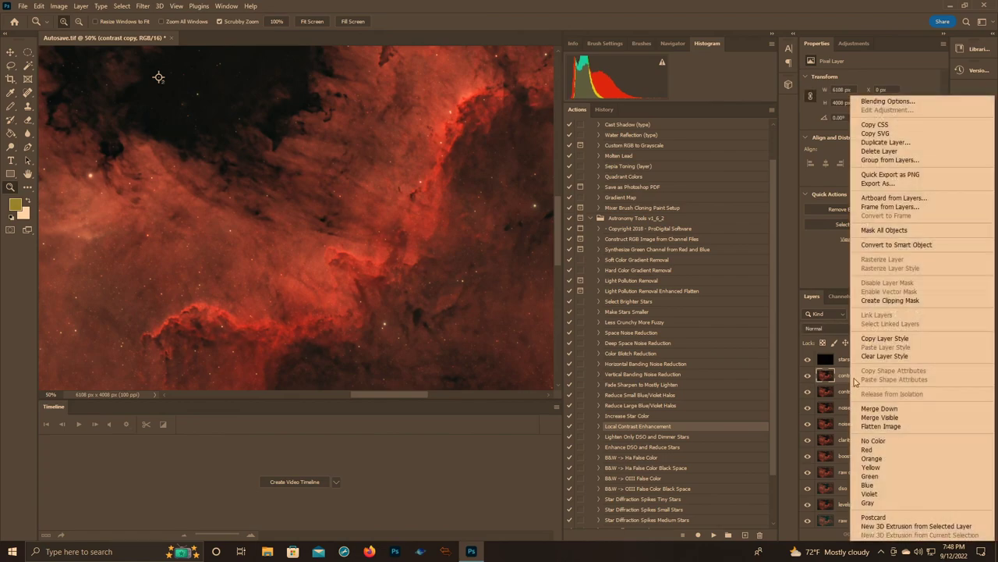
{"action": "left_click", "coordinate": [880, 408]}
{"action": "double_click", "coordinate": [849, 376]}
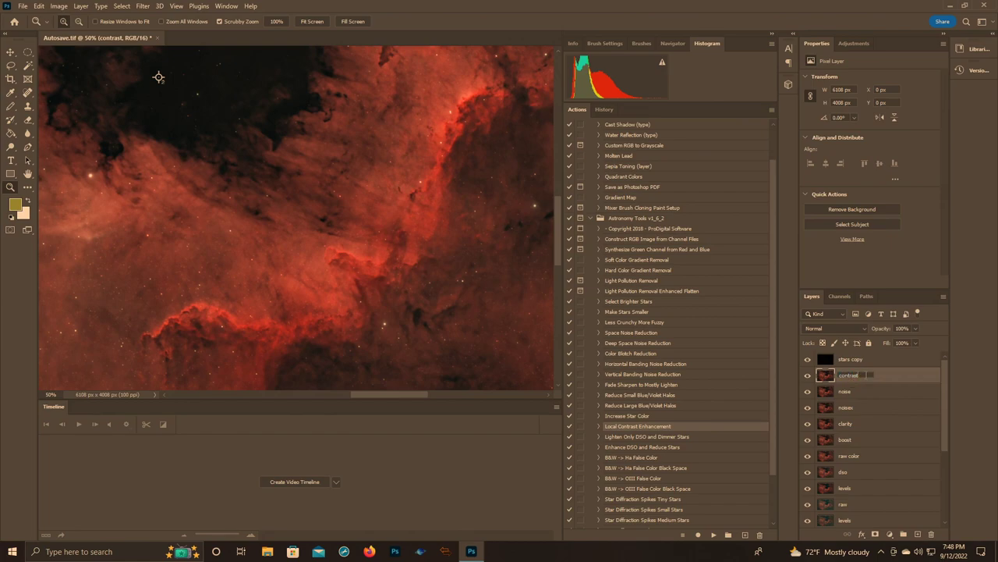
{"action": "type", "text": "- 50%"}
{"action": "key", "text": "Return"}
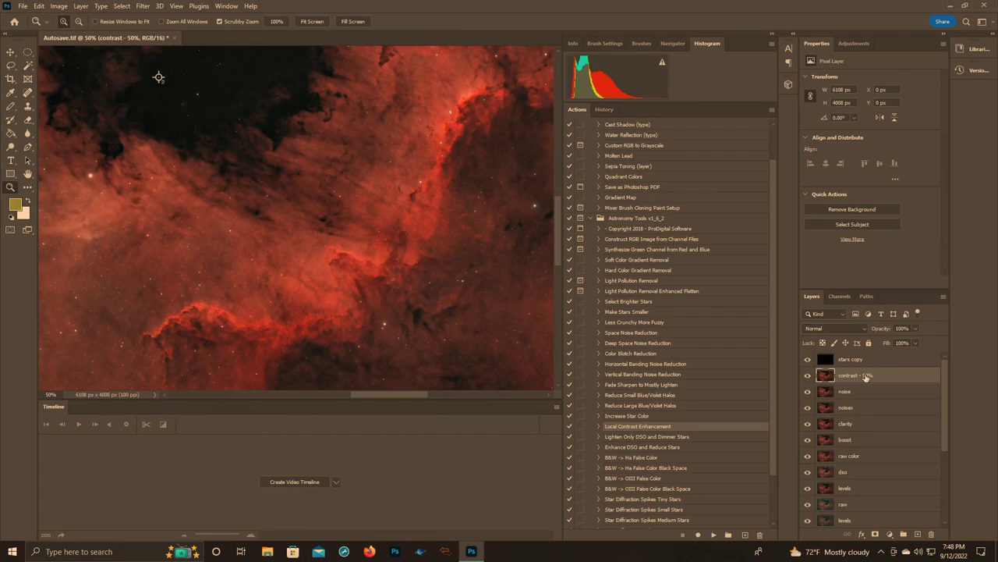
{"action": "right_click", "coordinate": [253, 208]}
{"action": "left_click", "coordinate": [265, 211]}
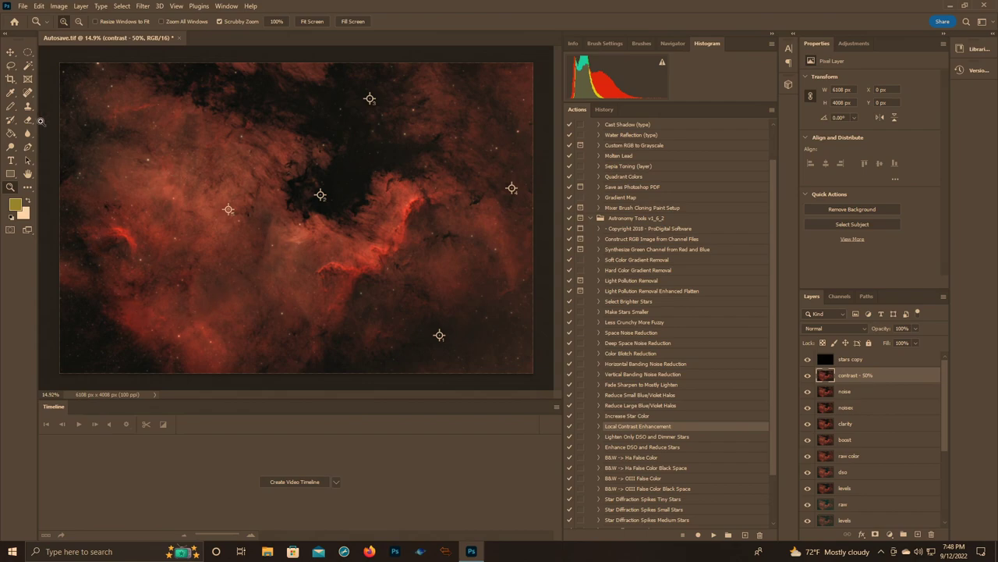
- Switch to the Color Sampler tool and delete all five colour samplers from the nebula image
{"action": "left_click_drag", "start_coordinate": [10, 97], "coordinate": [45, 110]}
{"action": "right_click", "coordinate": [228, 209]}
{"action": "left_click", "coordinate": [255, 218]}
{"action": "right_click", "coordinate": [320, 195]}
{"action": "left_click", "coordinate": [347, 204]}
{"action": "right_click", "coordinate": [439, 336]}
{"action": "left_click", "coordinate": [467, 342]}
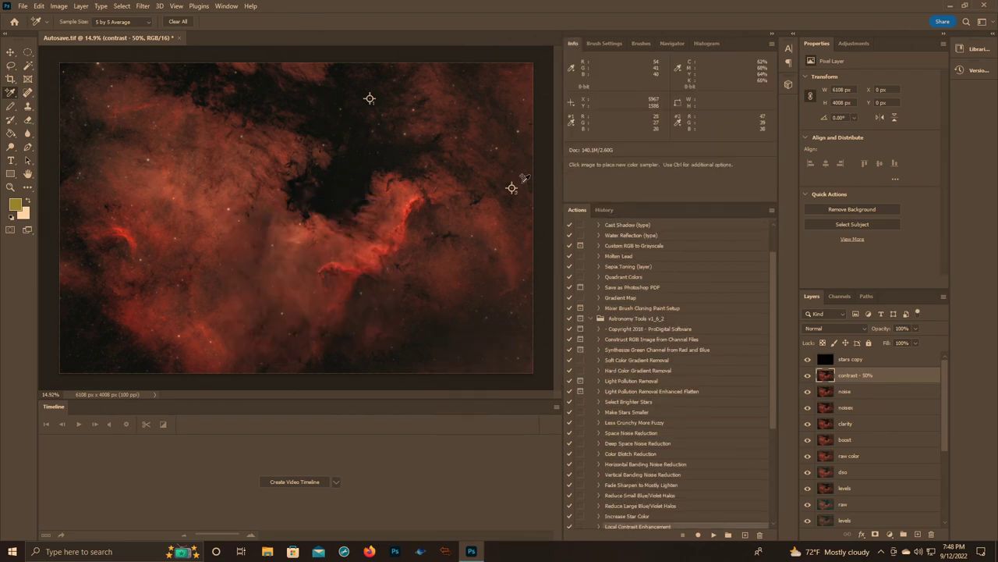
{"action": "right_click", "coordinate": [511, 188]}
{"action": "left_click", "coordinate": [538, 198]}
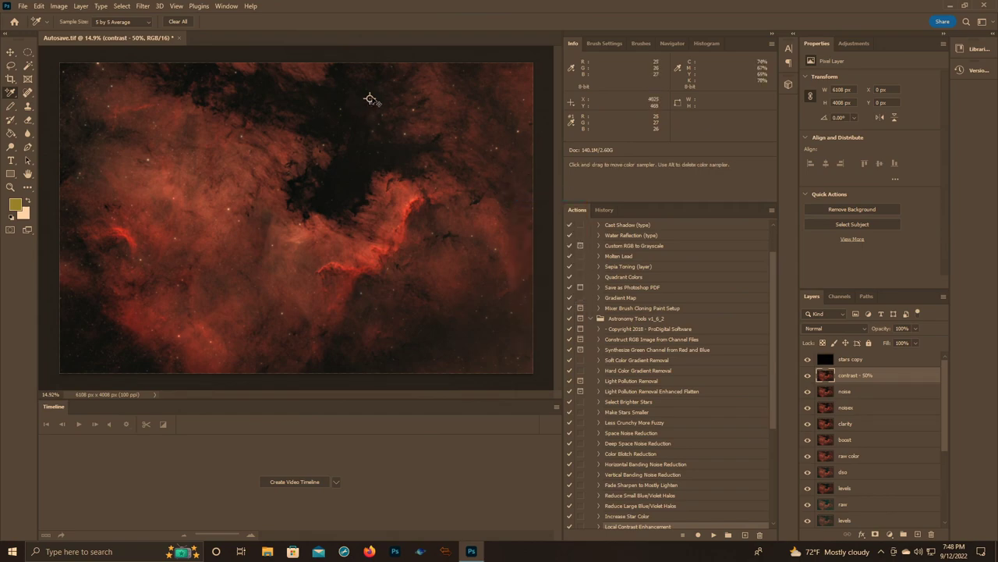
{"action": "right_click", "coordinate": [369, 98]}
{"action": "left_click", "coordinate": [385, 104]}
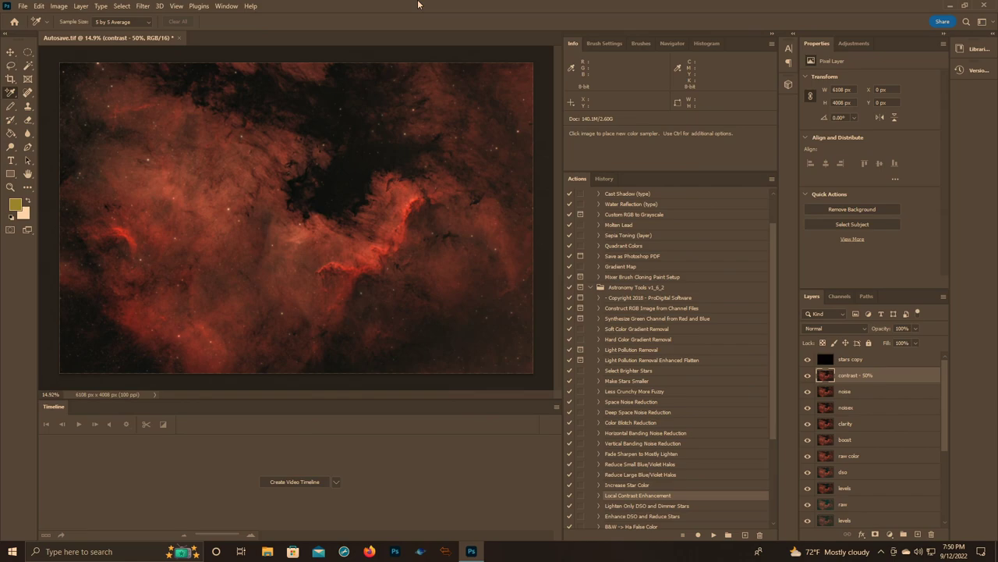
- Place a test colour sampler on the left red filament, then delete it
{"action": "left_click", "coordinate": [101, 246]}
{"action": "right_click", "coordinate": [101, 247]}
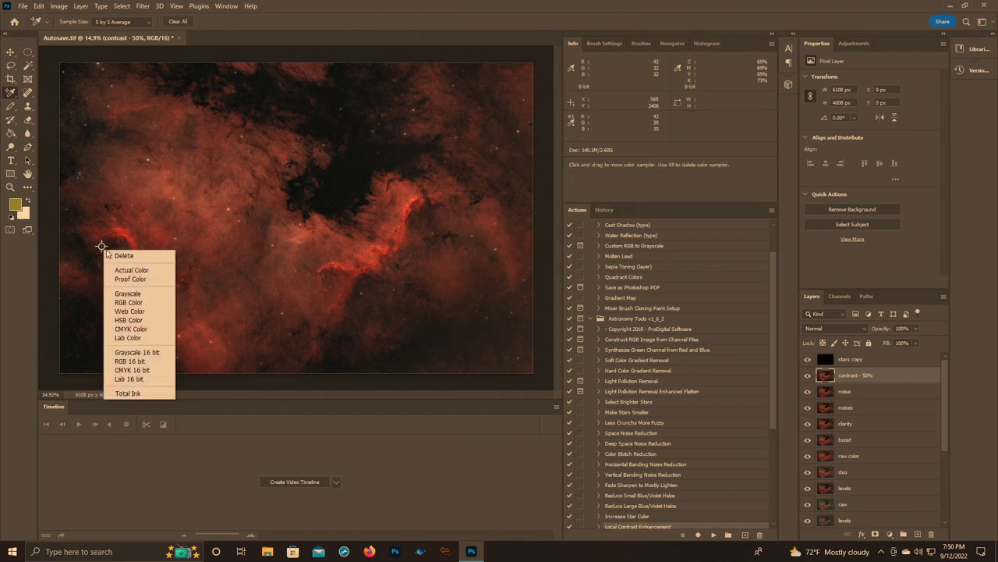
{"action": "left_click", "coordinate": [117, 256]}
- Zoom in to 100% on the left red filament
{"action": "key", "text": "z"}
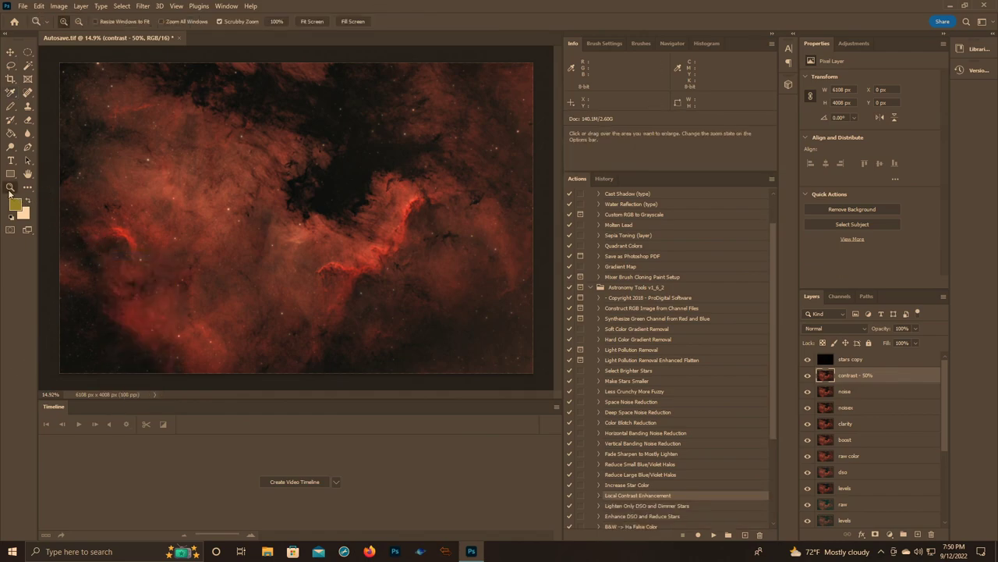
{"action": "left_click_drag", "start_coordinate": [107, 240], "coordinate": [109, 241]}
{"action": "left_click", "coordinate": [109, 240]}
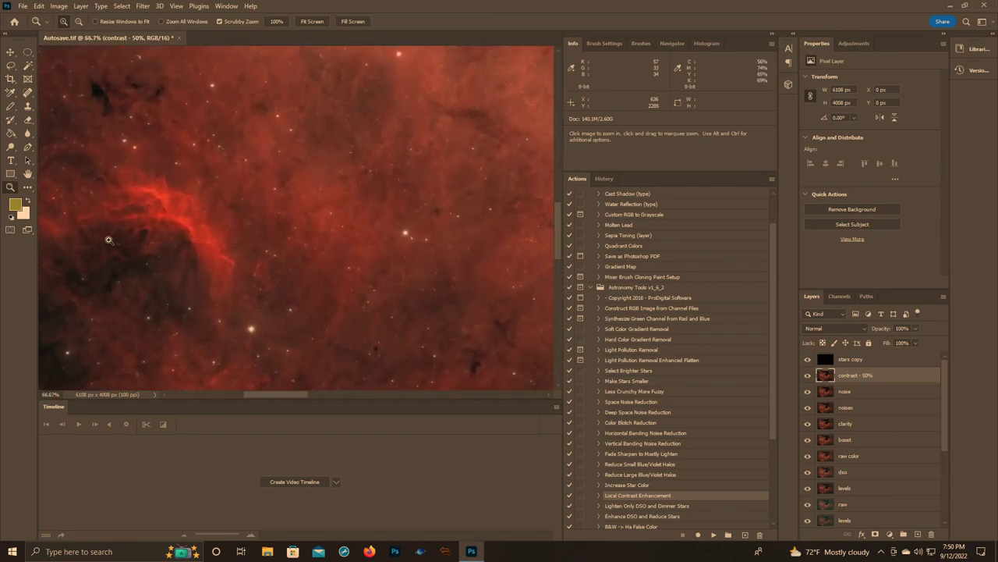
{"action": "left_click", "coordinate": [109, 239]}
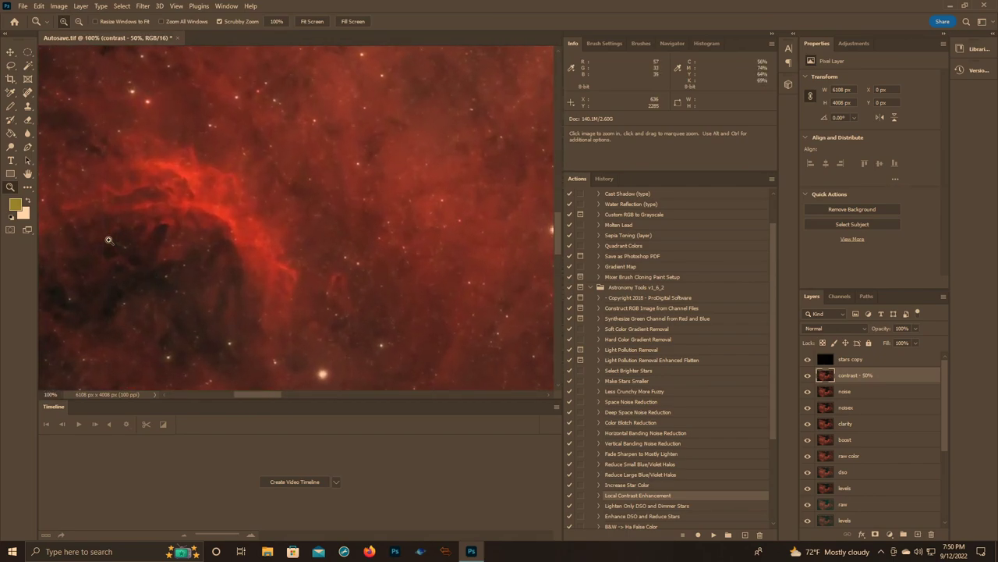
{"action": "right_click", "coordinate": [145, 269]}
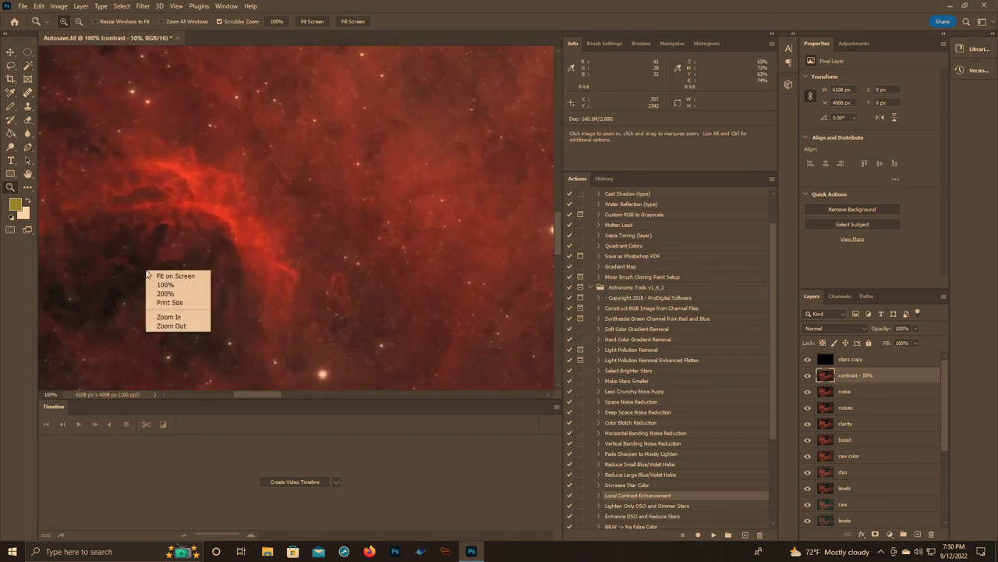
{"action": "left_click", "coordinate": [808, 360]}
- Hide and re-show the stars copy layer to compare, then fit the whole nebula on screen
{"action": "left_click", "coordinate": [808, 360]}
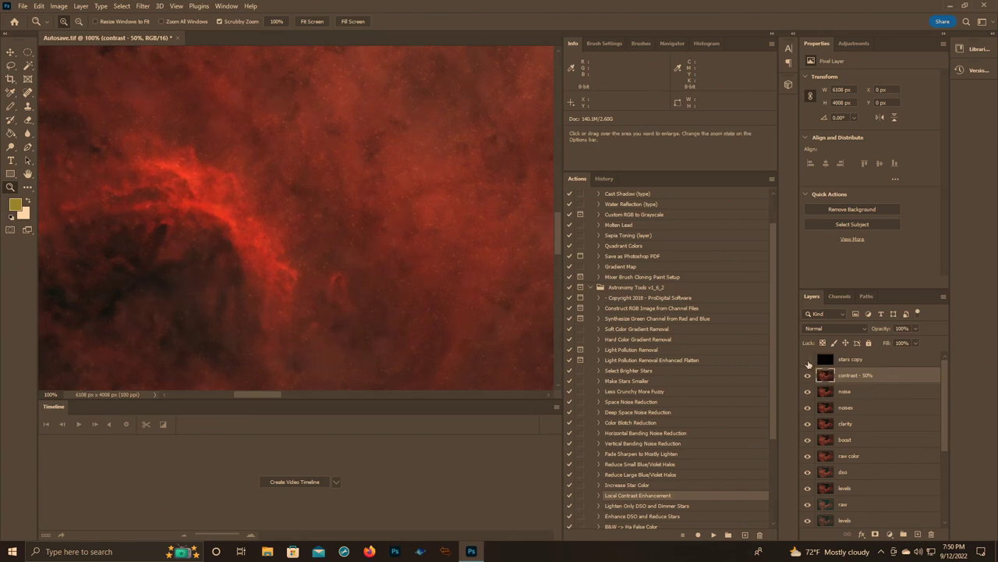
{"action": "left_click", "coordinate": [808, 361]}
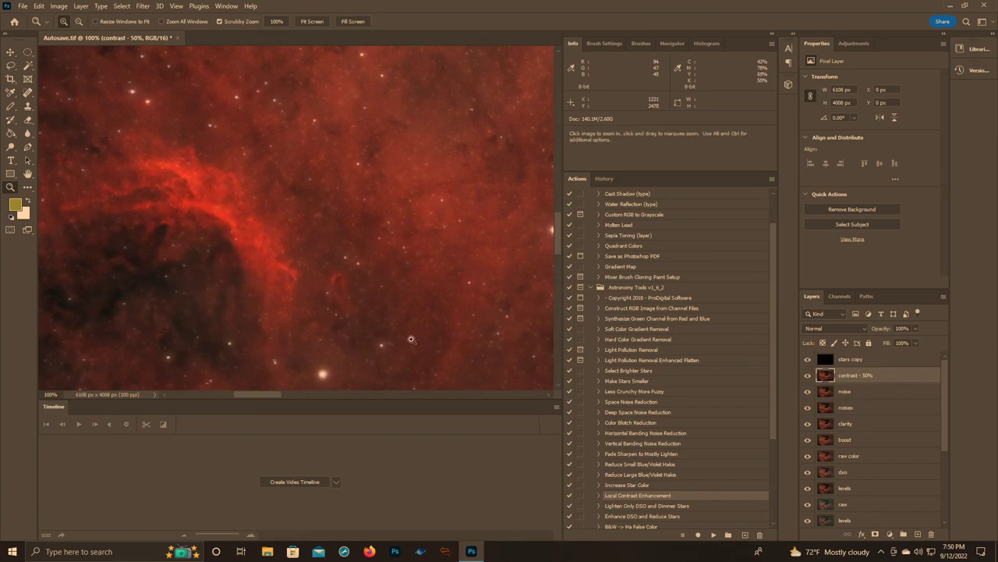
{"action": "right_click", "coordinate": [413, 341]}
{"action": "left_click", "coordinate": [438, 344]}
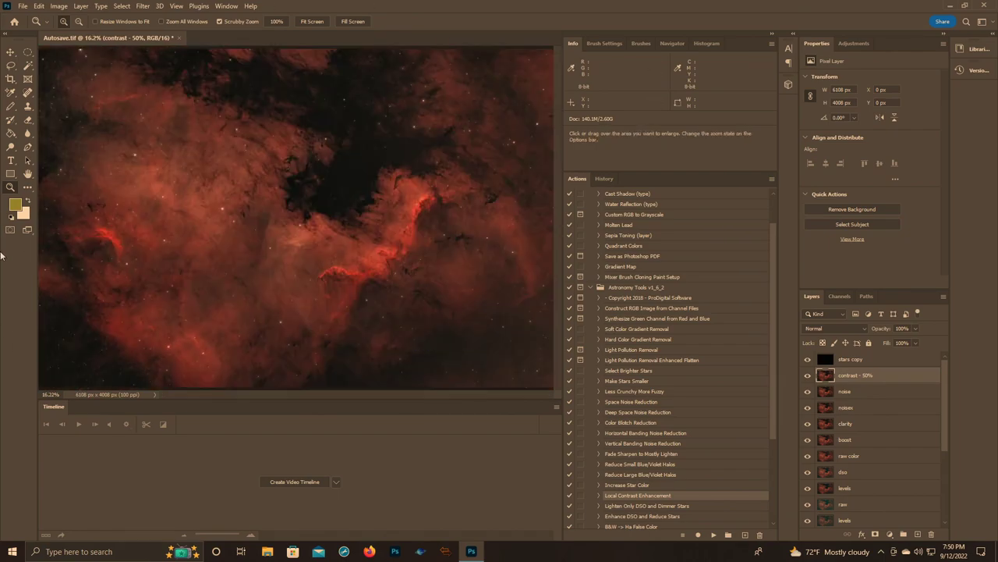
- Apply Curves to the stars copy layer lifting input 106 to output 144, then zoom in to inspect
{"action": "left_click", "coordinate": [854, 360]}
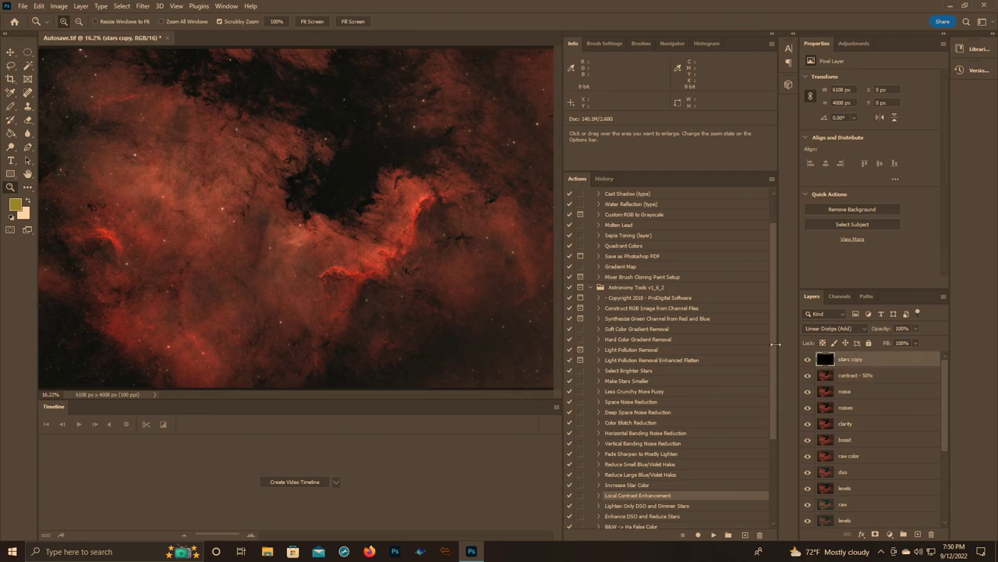
{"action": "left_click", "coordinate": [61, 6]}
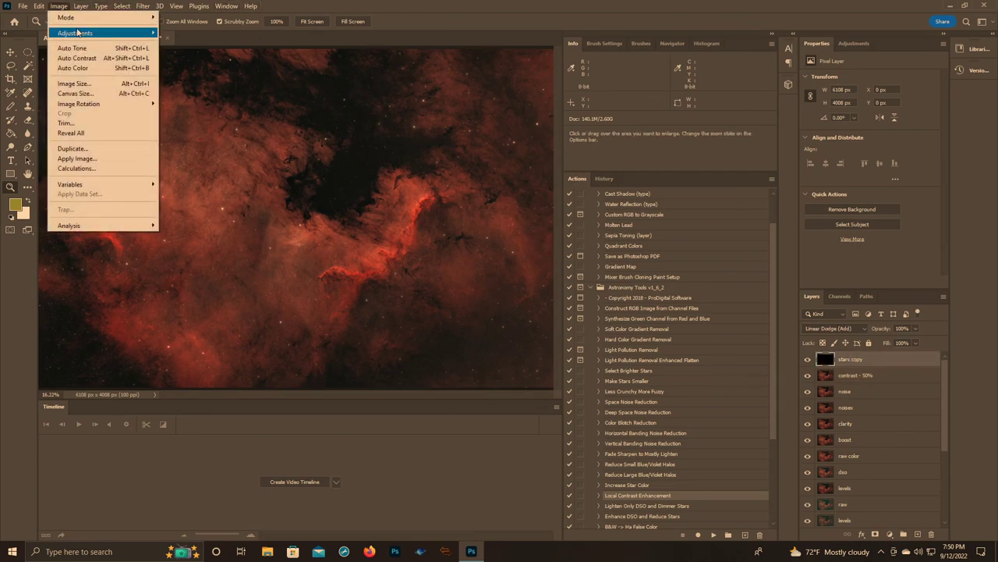
{"action": "mouse_move", "coordinate": [75, 32]}
{"action": "left_click", "coordinate": [183, 52]}
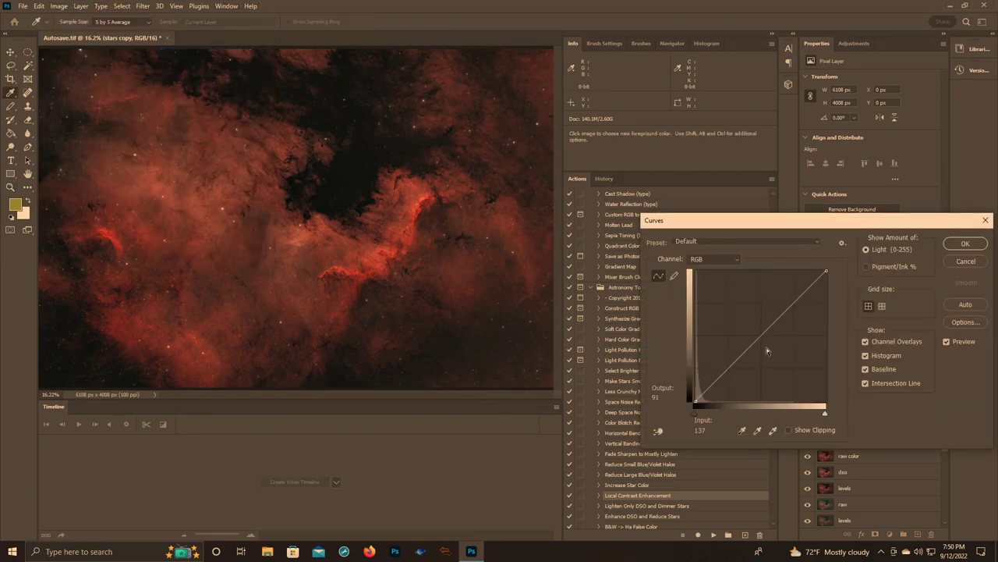
{"action": "left_click_drag", "start_coordinate": [756, 341], "coordinate": [749, 327]}
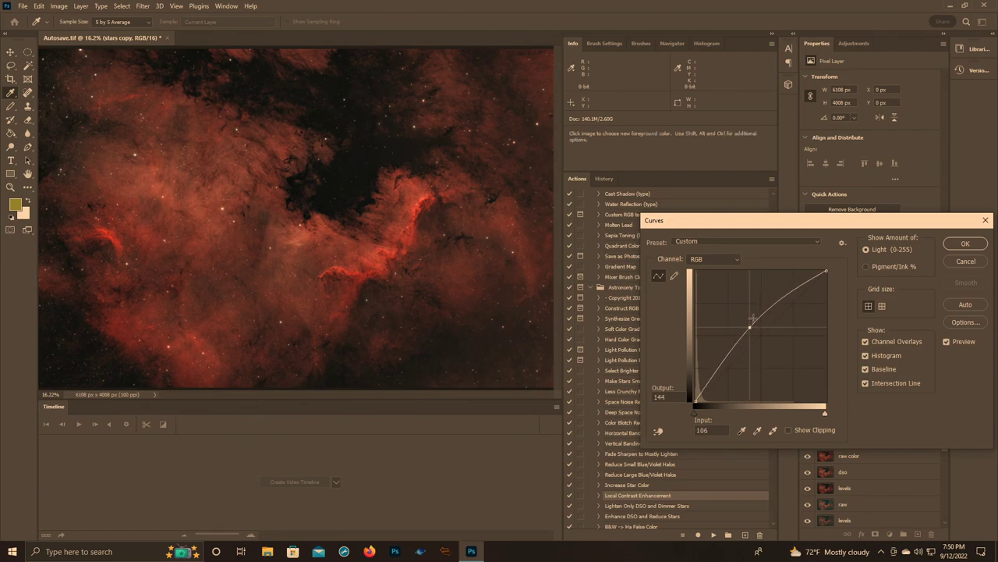
{"action": "left_click", "coordinate": [946, 341]}
{"action": "left_click", "coordinate": [965, 244]}
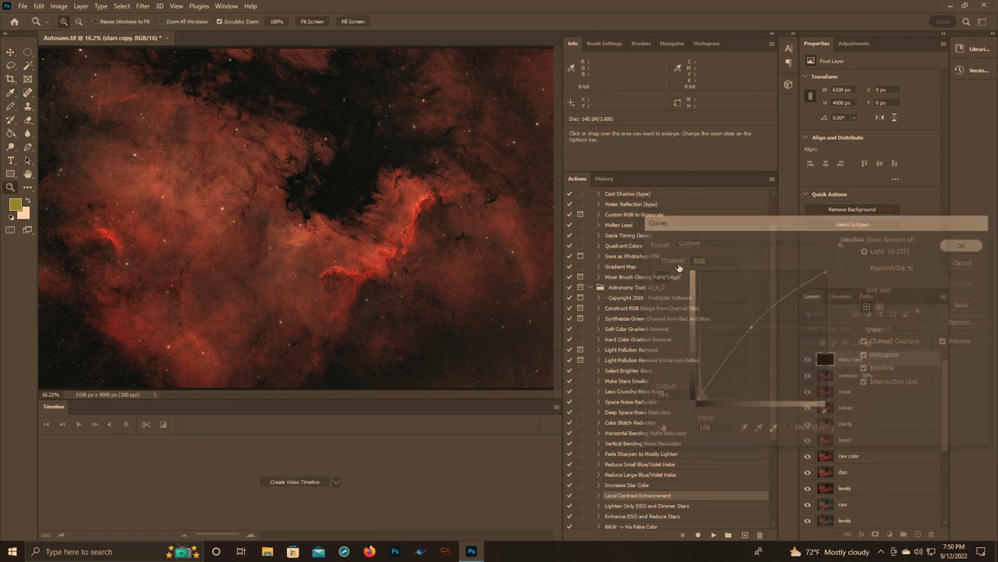
{"action": "key", "text": "z"}
{"action": "left_click", "coordinate": [218, 203]}
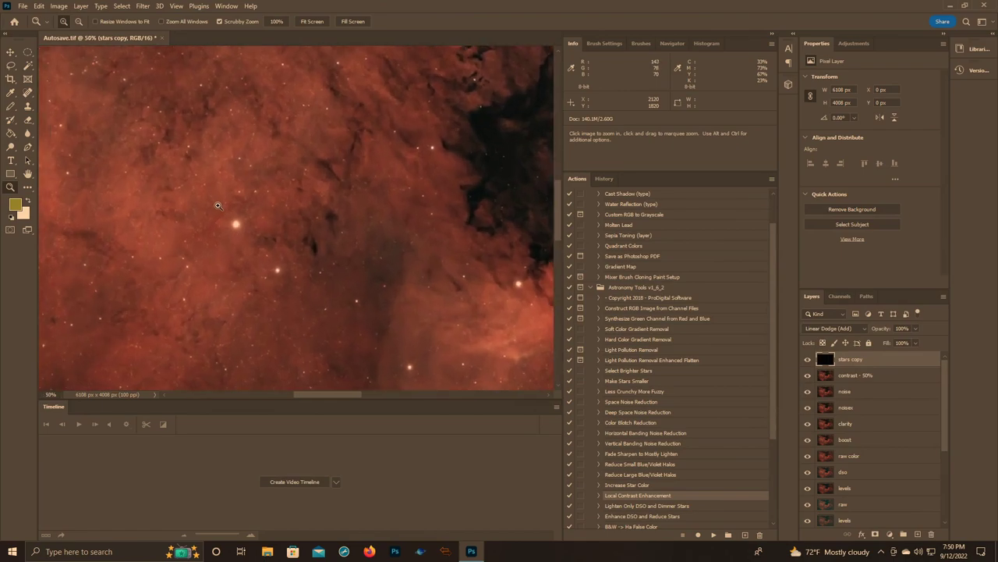
- Fit the whole nebula on screen and undo the Curves brightening of the stars
{"action": "right_click", "coordinate": [252, 302]}
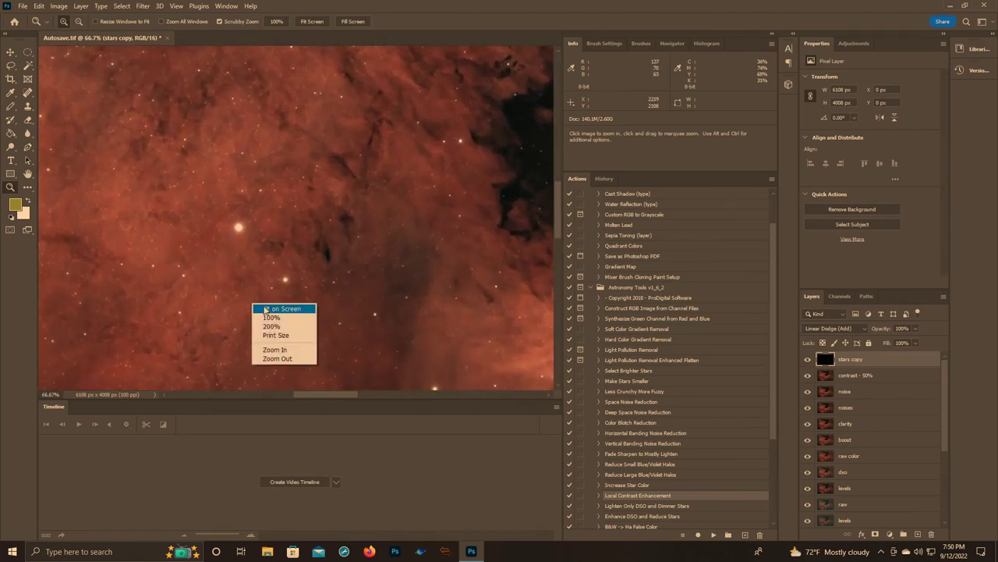
{"action": "left_click", "coordinate": [281, 307]}
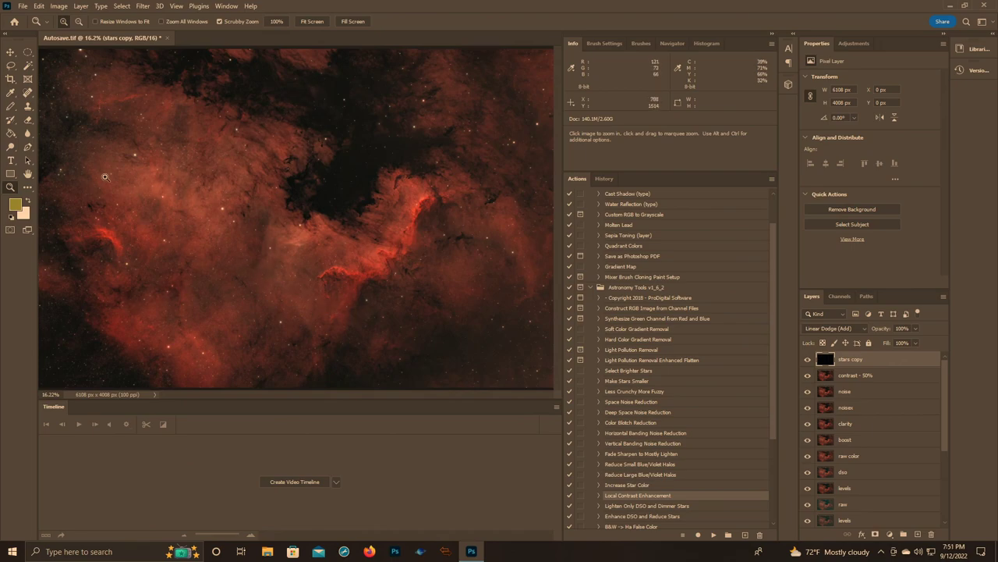
{"action": "left_click", "coordinate": [38, 6]}
{"action": "left_click", "coordinate": [45, 16]}
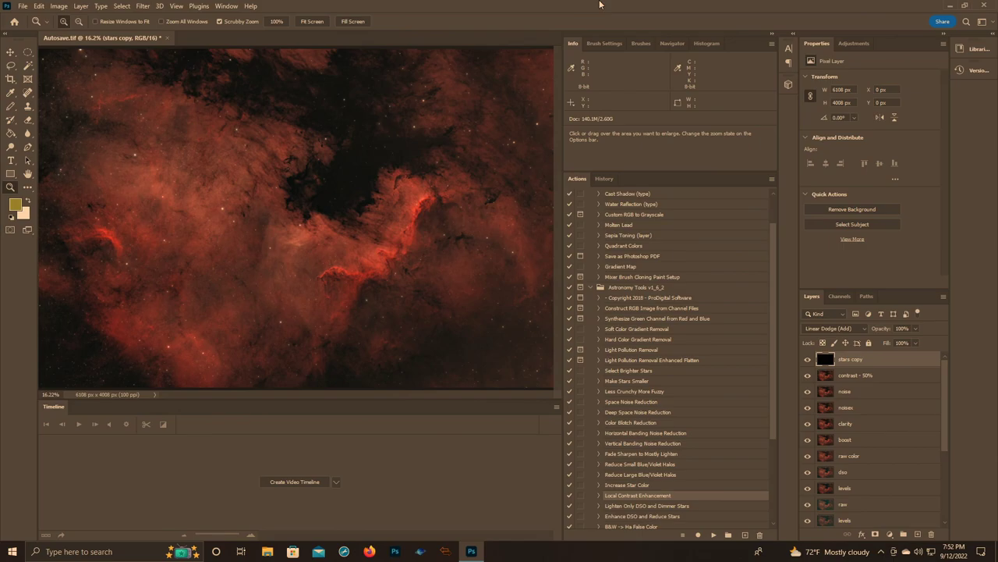
{"action": "left_click", "coordinate": [949, 4]}
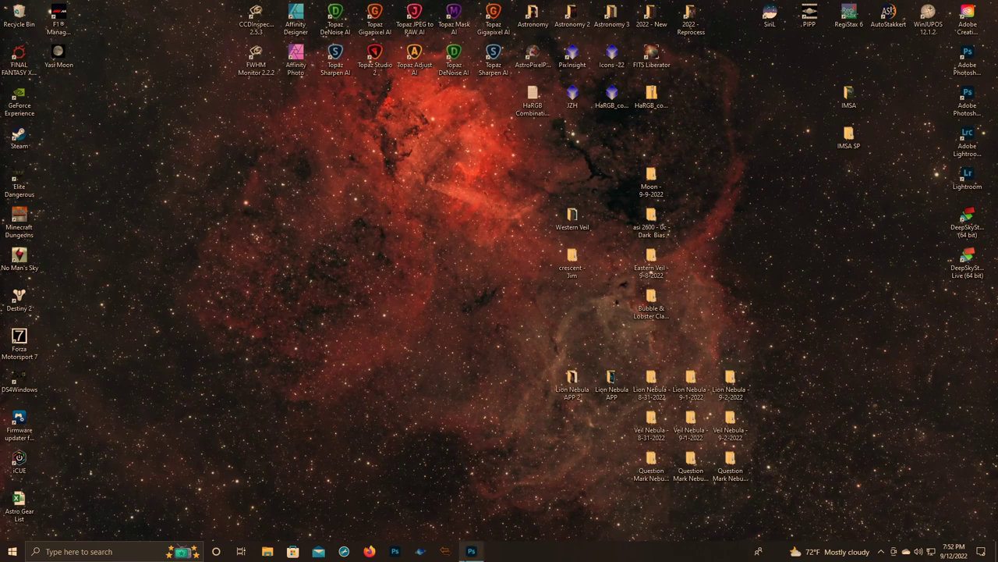
{"action": "left_click", "coordinate": [471, 550]}
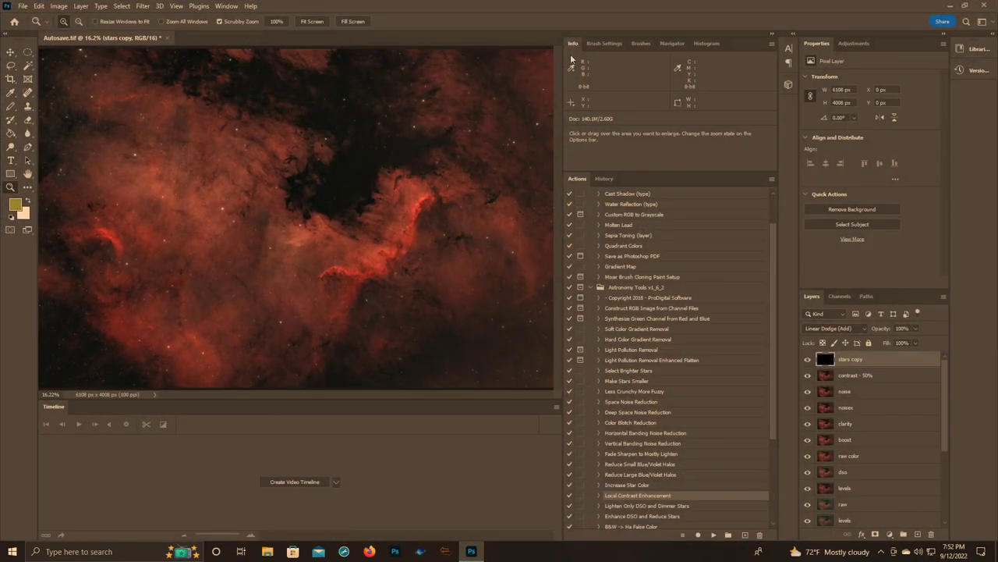
{"action": "left_click", "coordinate": [195, 9]}
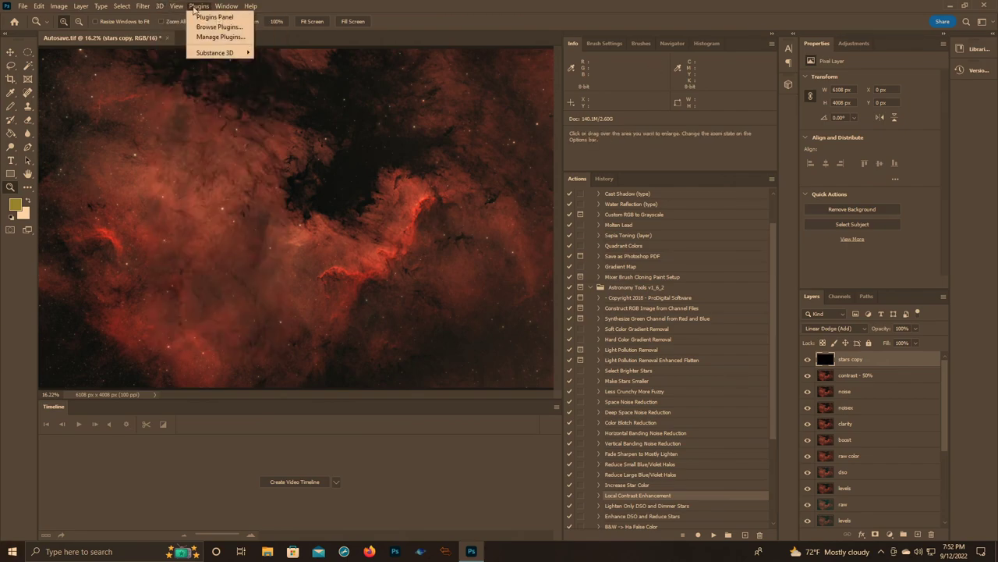
{"action": "left_click", "coordinate": [394, 5]}
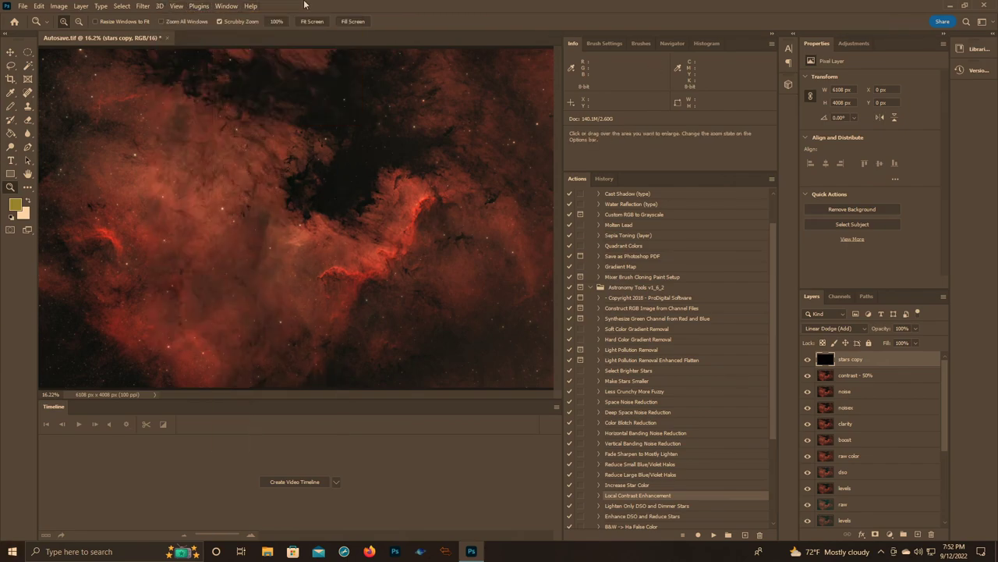
{"action": "left_click", "coordinate": [143, 6]}
{"action": "mouse_move", "coordinate": [157, 256]}
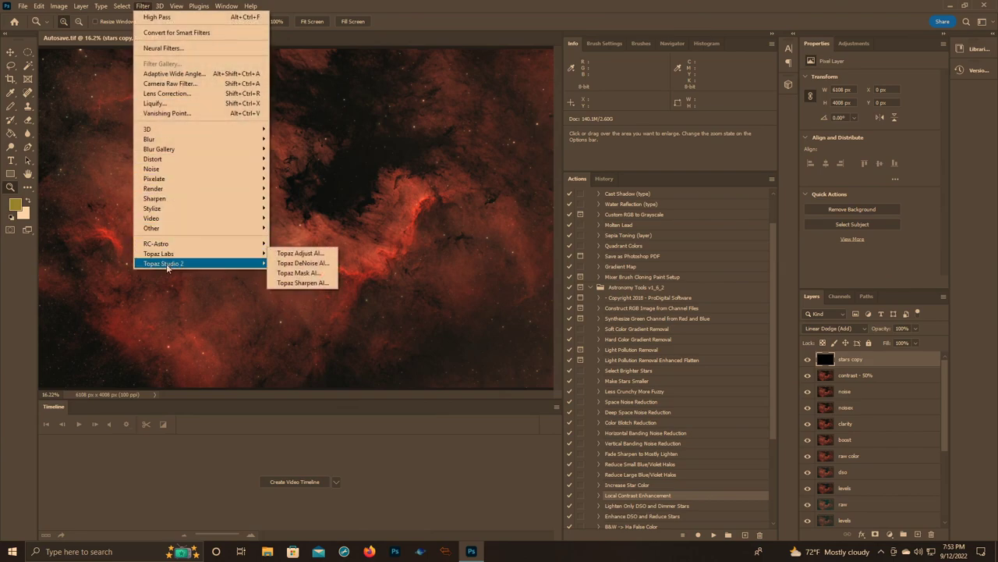
{"action": "mouse_move", "coordinate": [209, 260]}
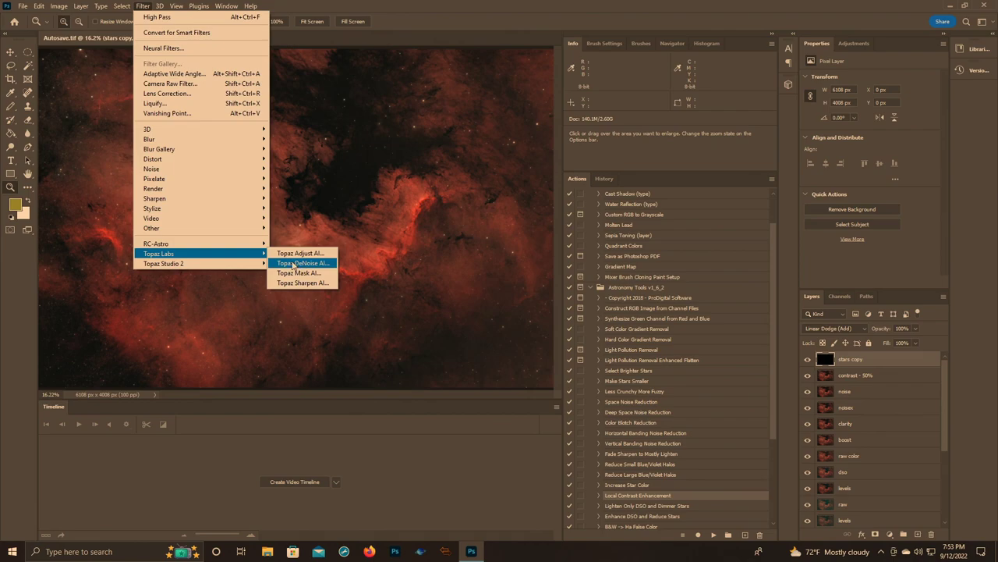
{"action": "left_click", "coordinate": [388, 10]}
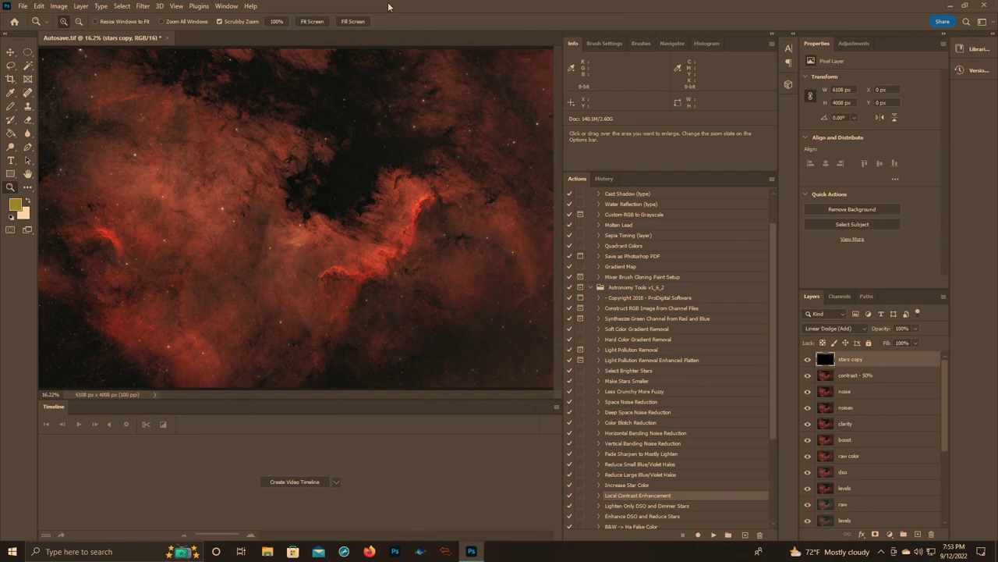
{"action": "left_click", "coordinate": [143, 6]}
{"action": "mouse_move", "coordinate": [243, 247]}
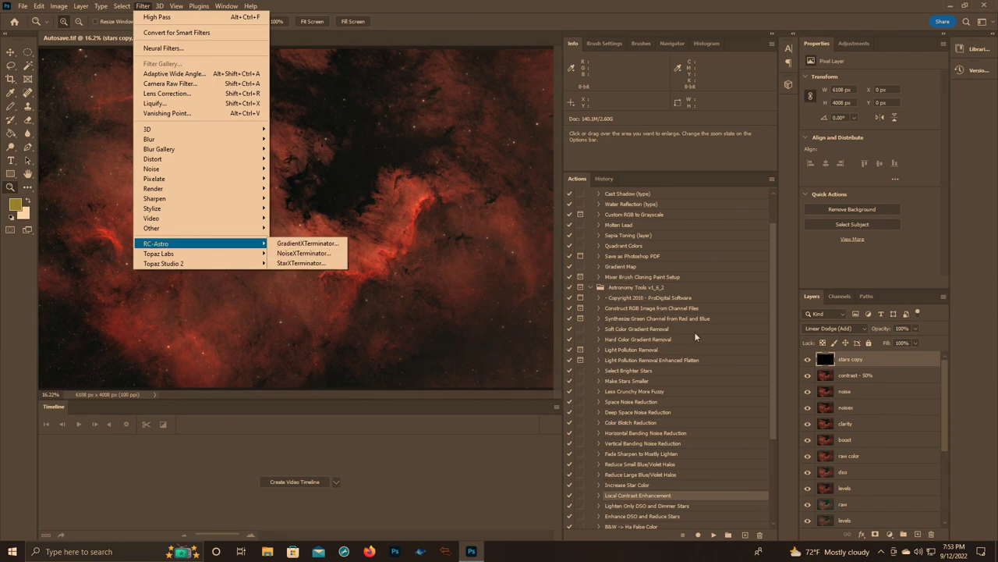
- Close the filter menu and scroll the Actions panel to the B&W false color and Star Diffraction Spikes actions
{"action": "left_click", "coordinate": [329, 4]}
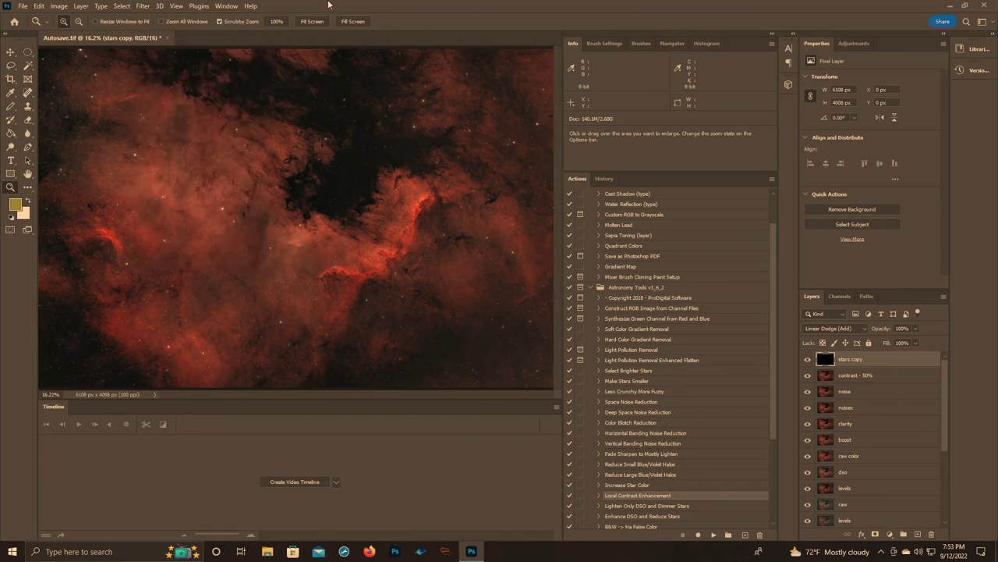
{"action": "scroll", "coordinate": [645, 476], "scroll_direction": "down", "scroll_amount": 3}
{"action": "scroll", "coordinate": [646, 475], "scroll_direction": "down", "scroll_amount": 1}
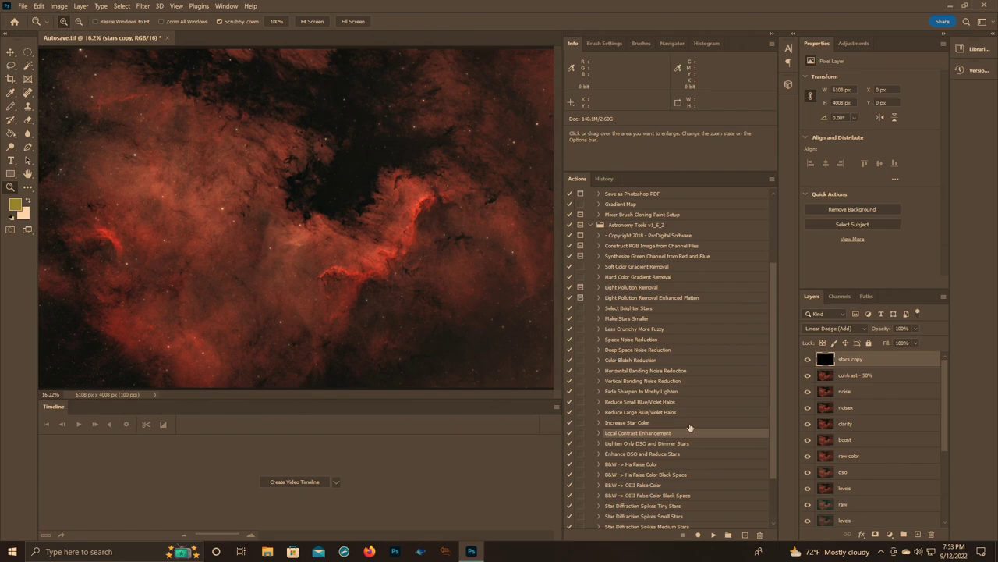